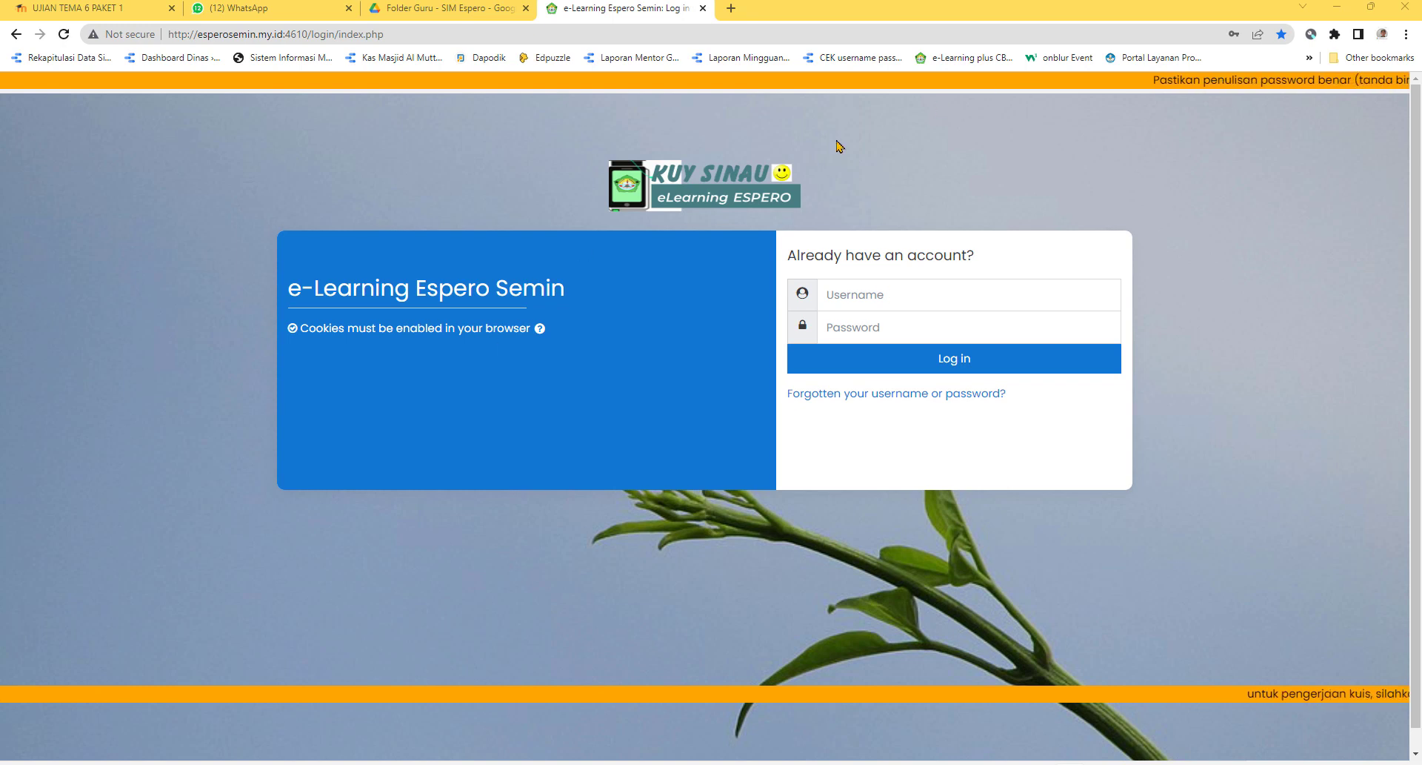
Log in to the e-learning site with the teacher's username and account password.
left_click(980, 293)
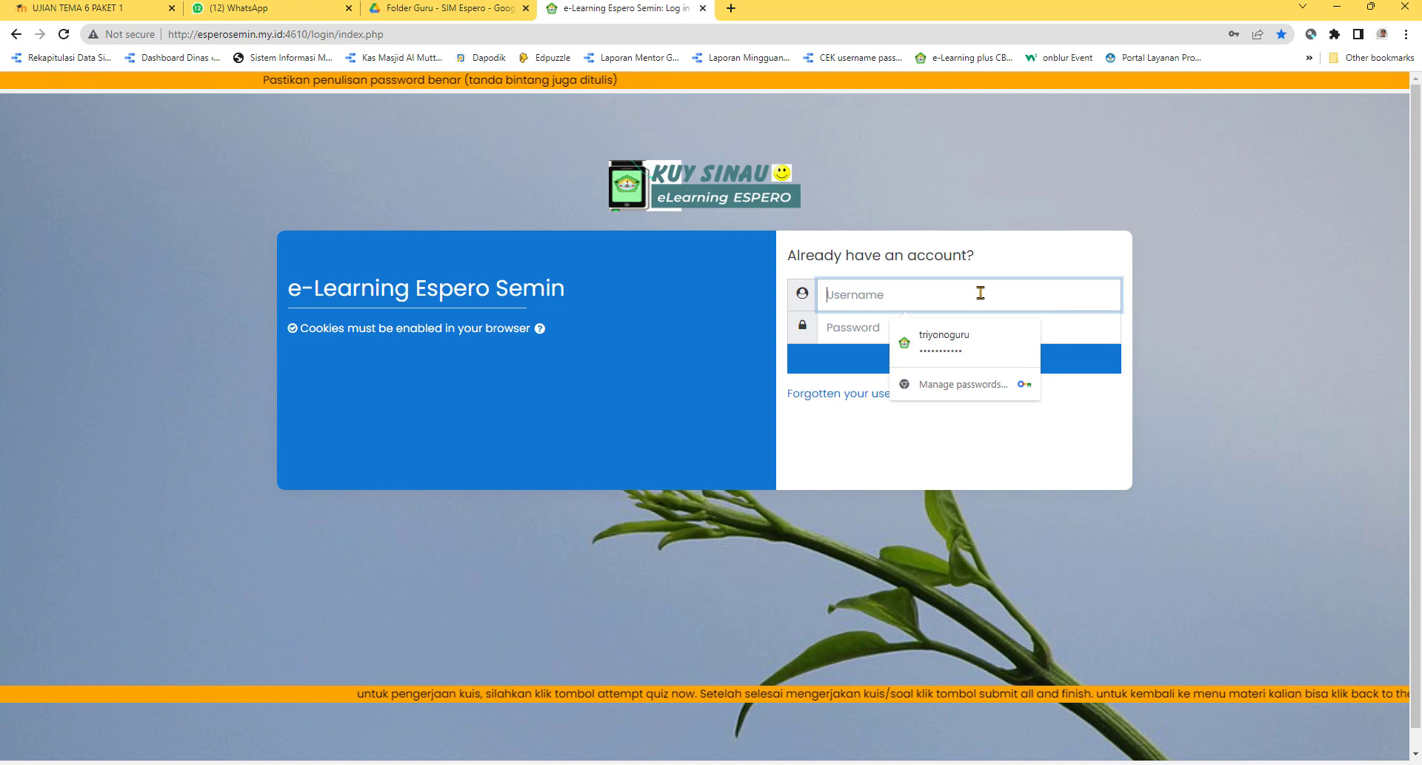
type("ha")
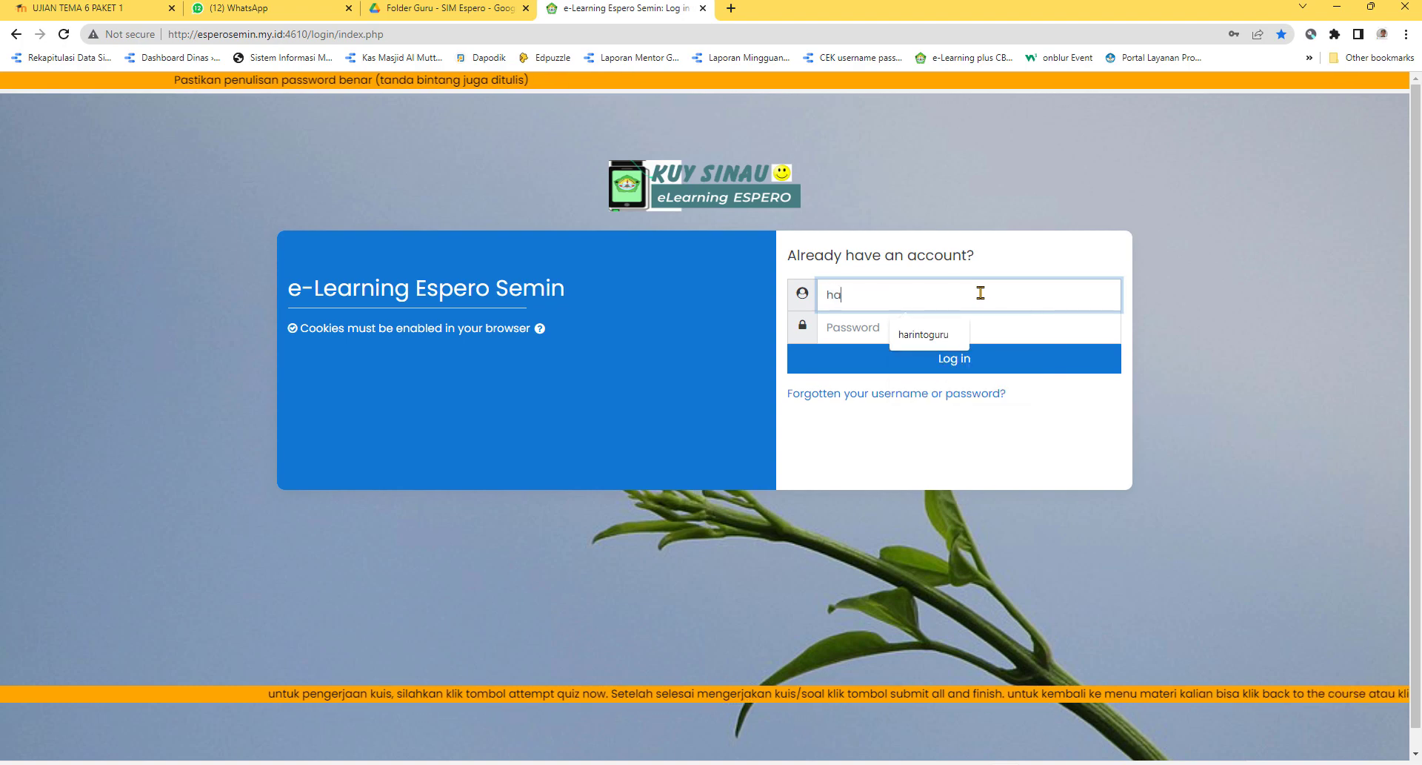
left_click(955, 332)
left_click(954, 332)
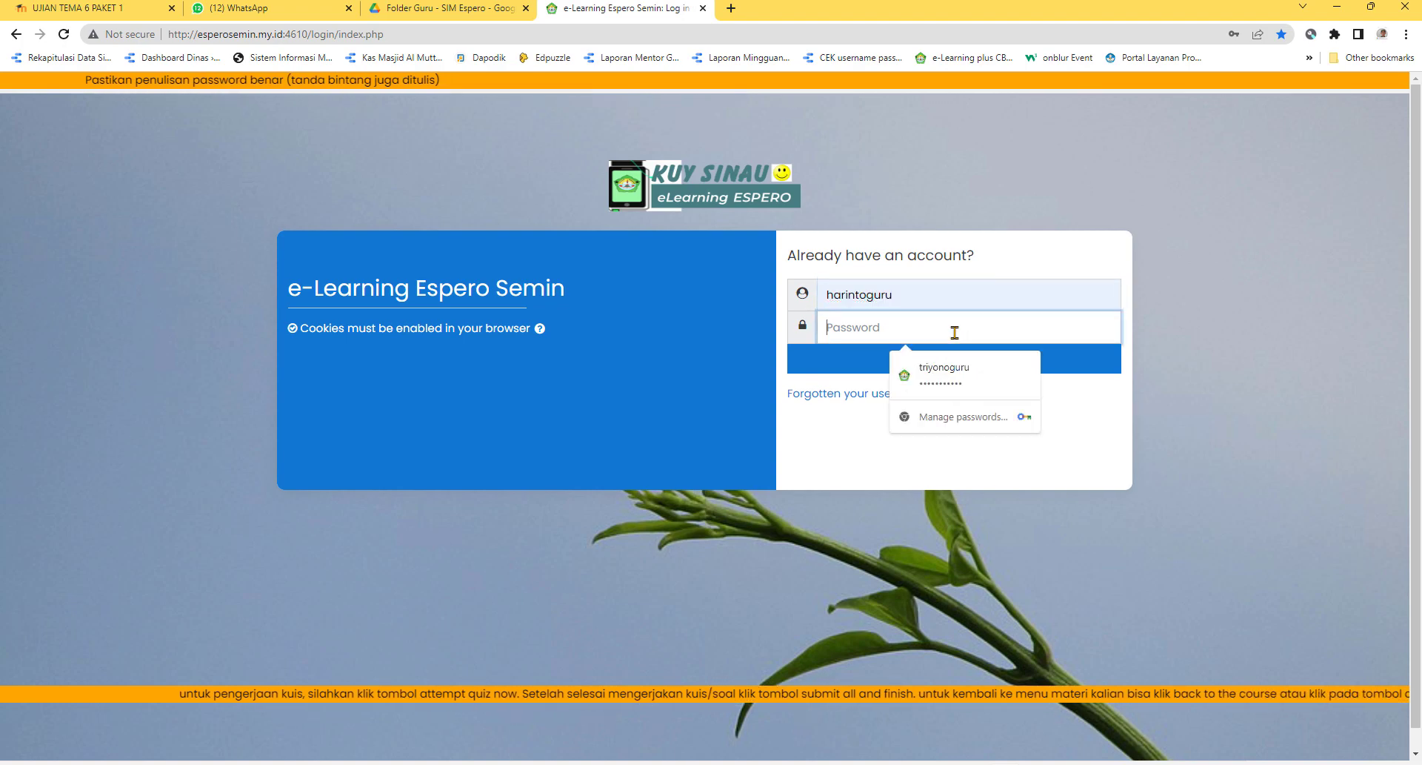
type("**********")
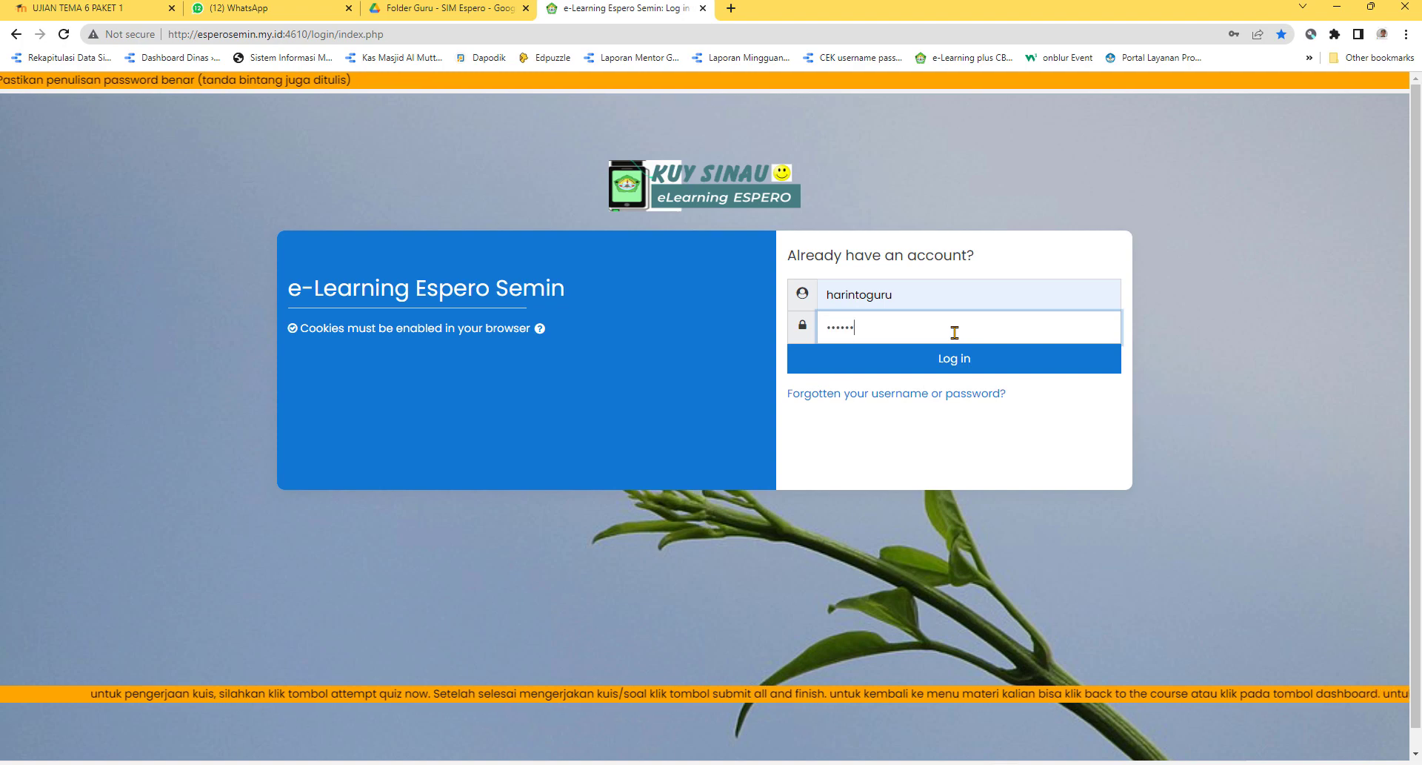
left_click(954, 359)
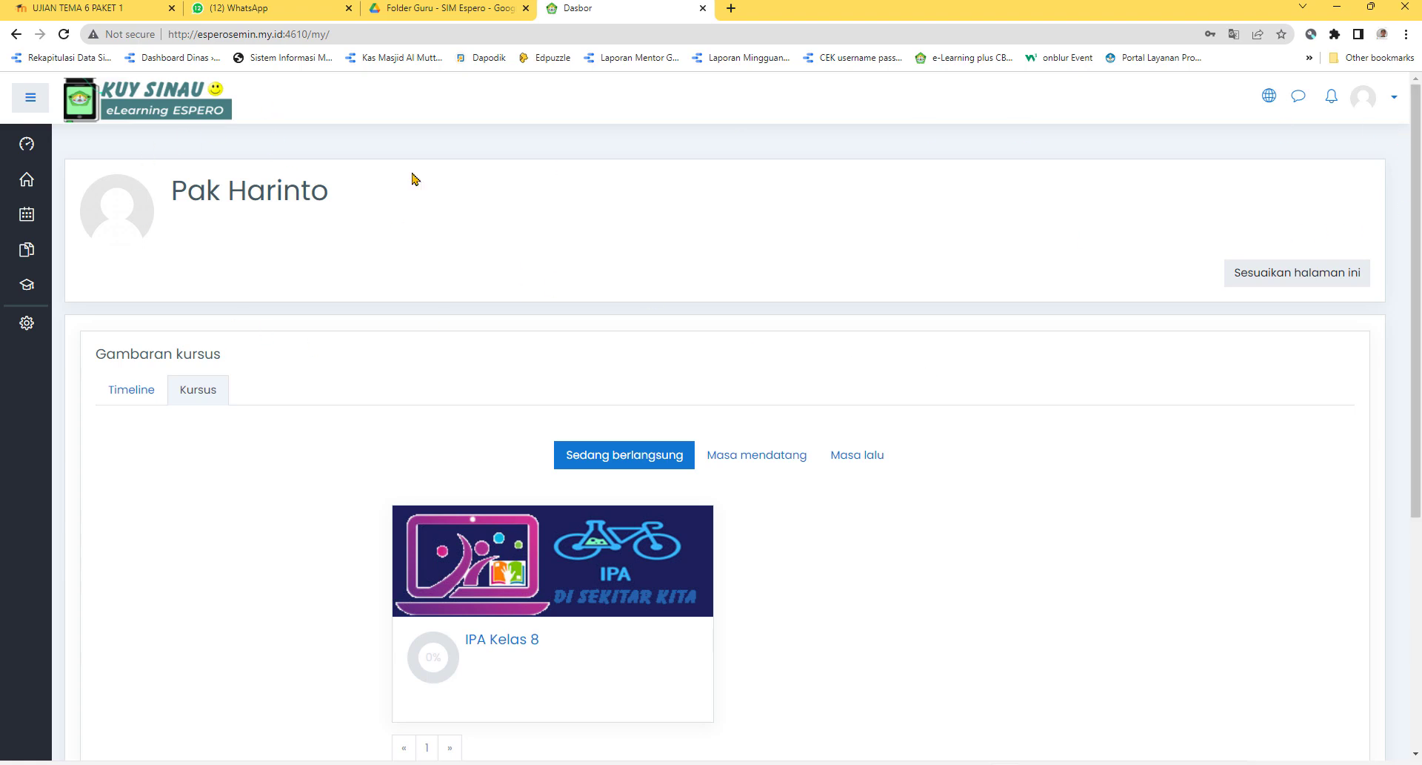
Open course management in the site administration and start a new course in the PTS sem1 2022 category.
left_click(34, 334)
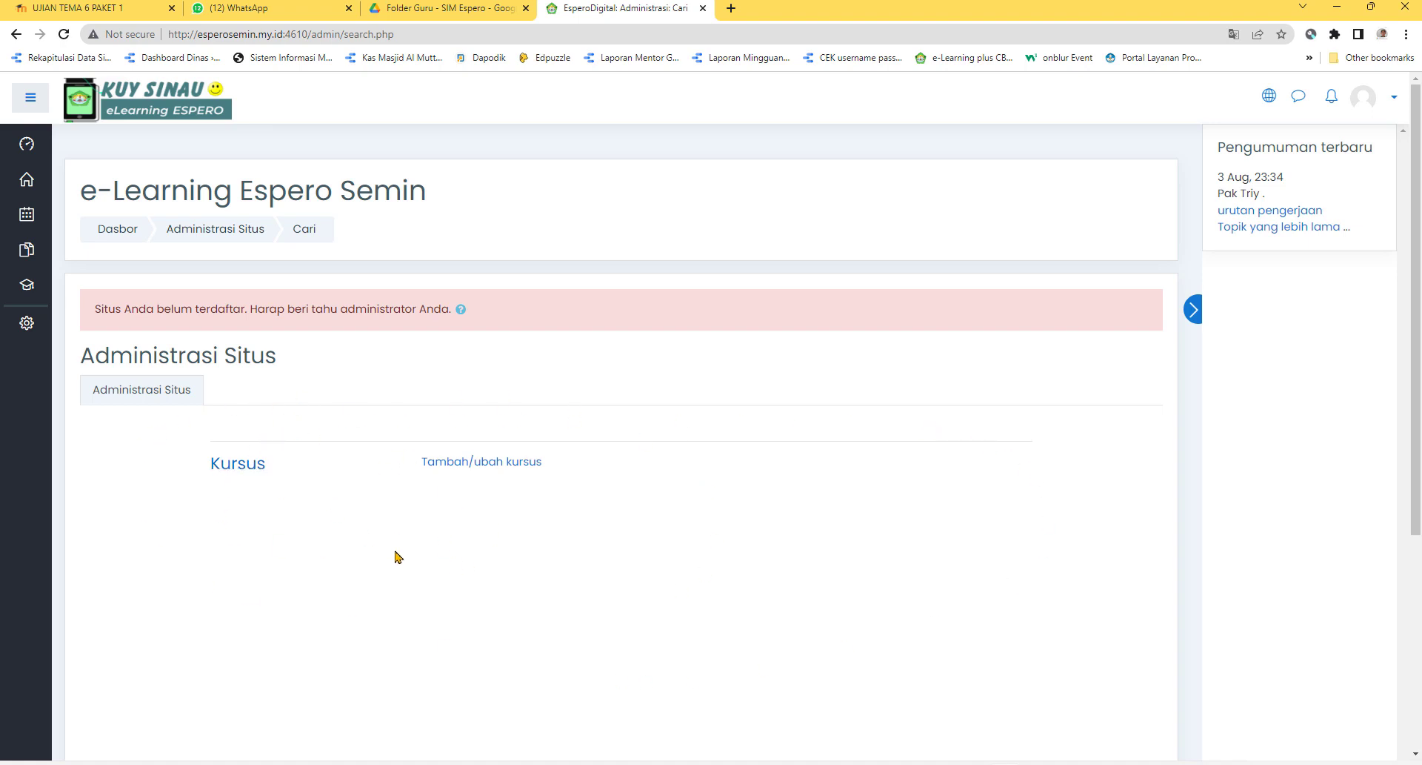
left_click(491, 464)
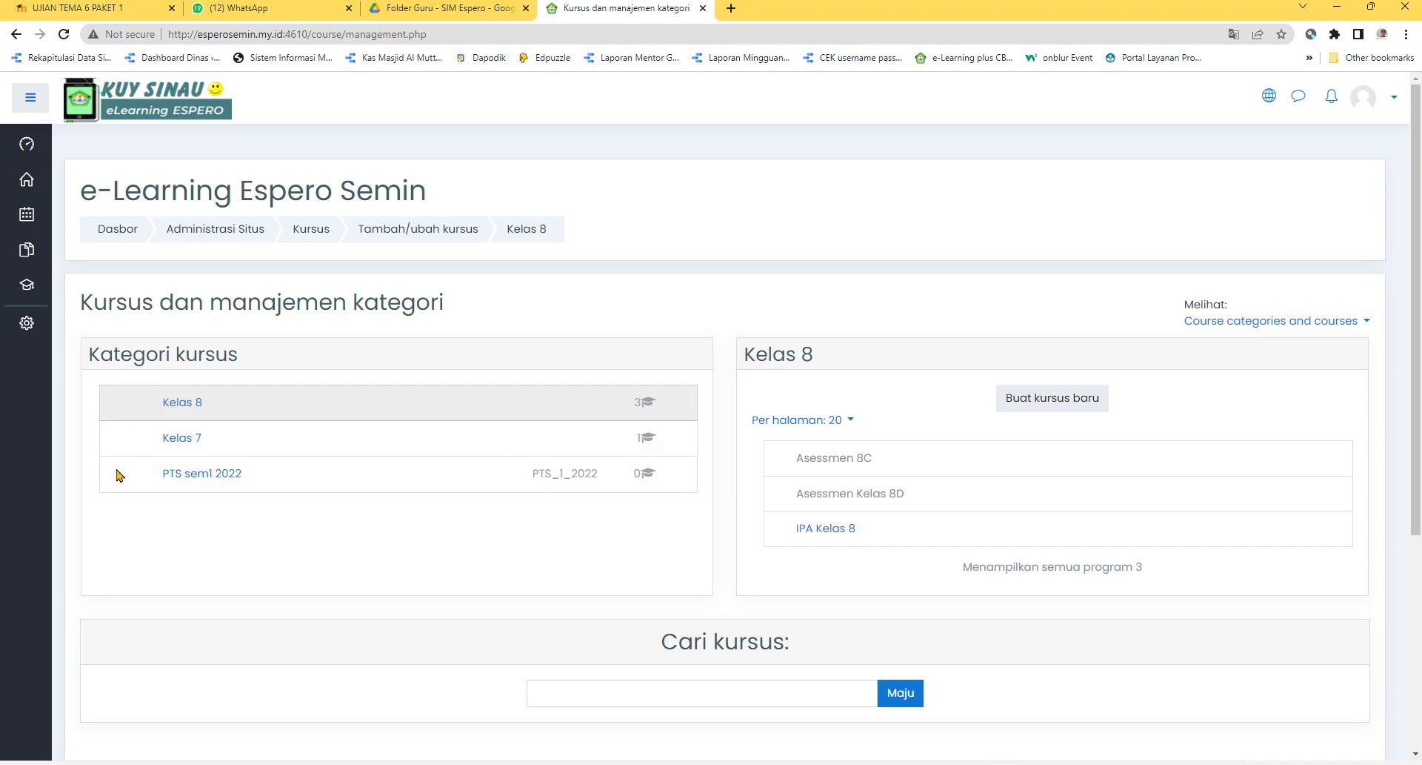
left_click(215, 482)
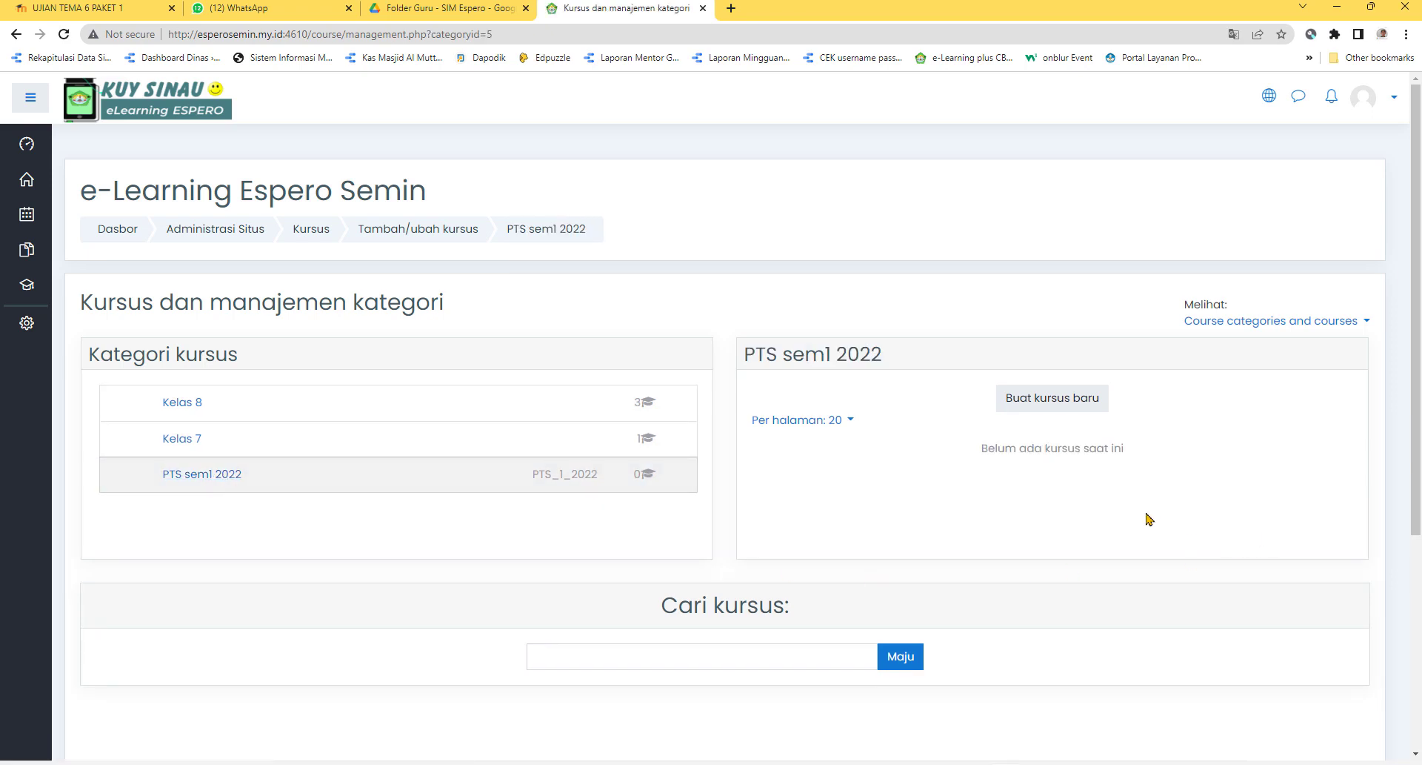
left_click(1053, 400)
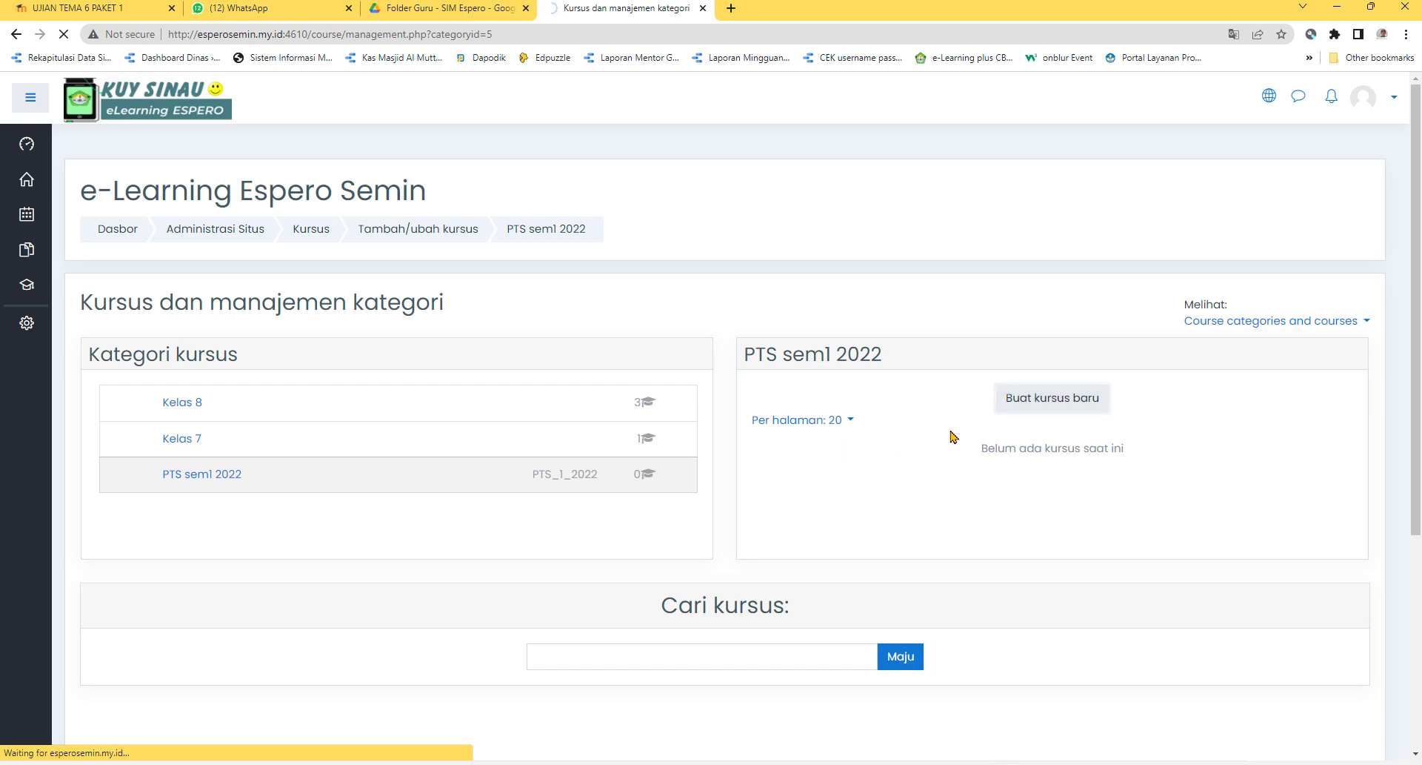
Name the course "tes uji coba" with short name "uji1", keep category PTS sem1 2022 and disable the end date.
left_click(587, 384)
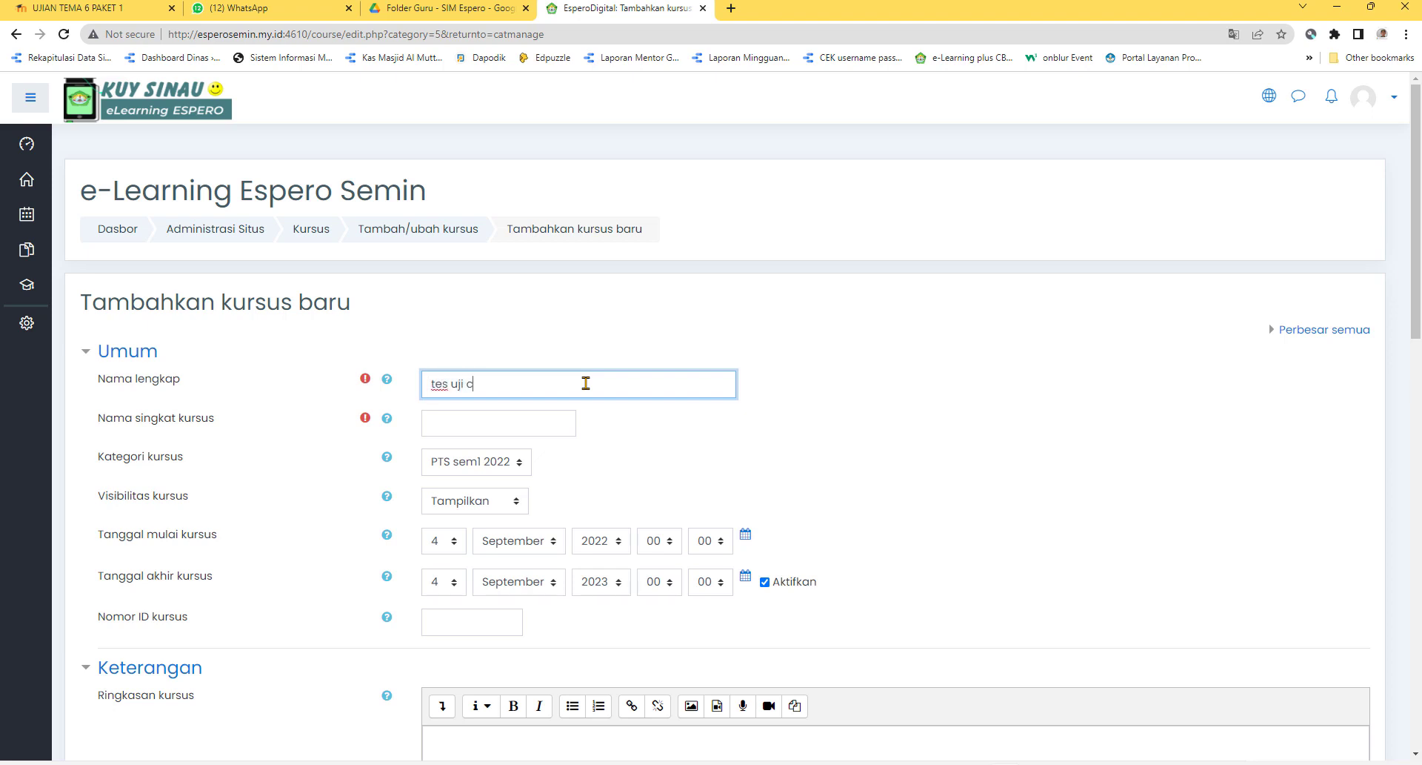
left_click(447, 419)
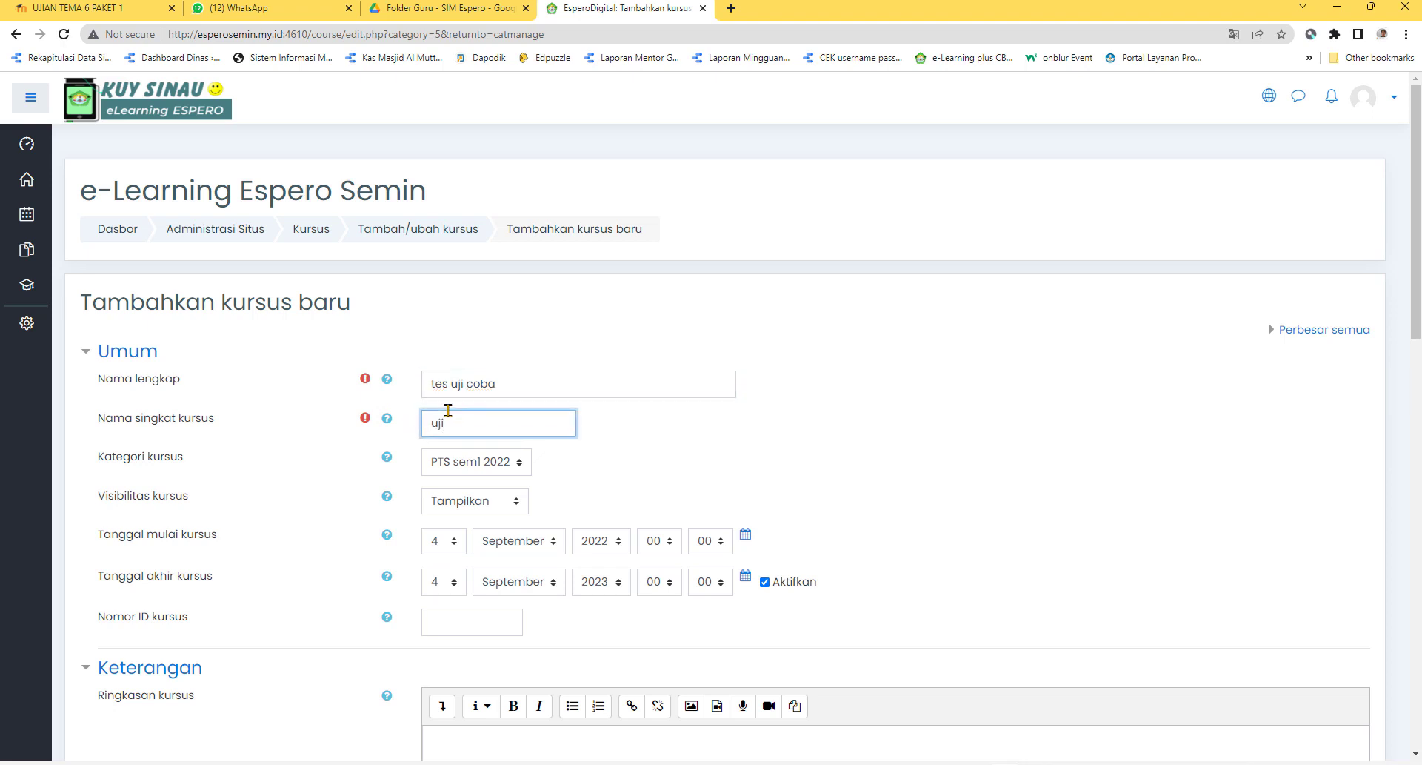
left_click(520, 467)
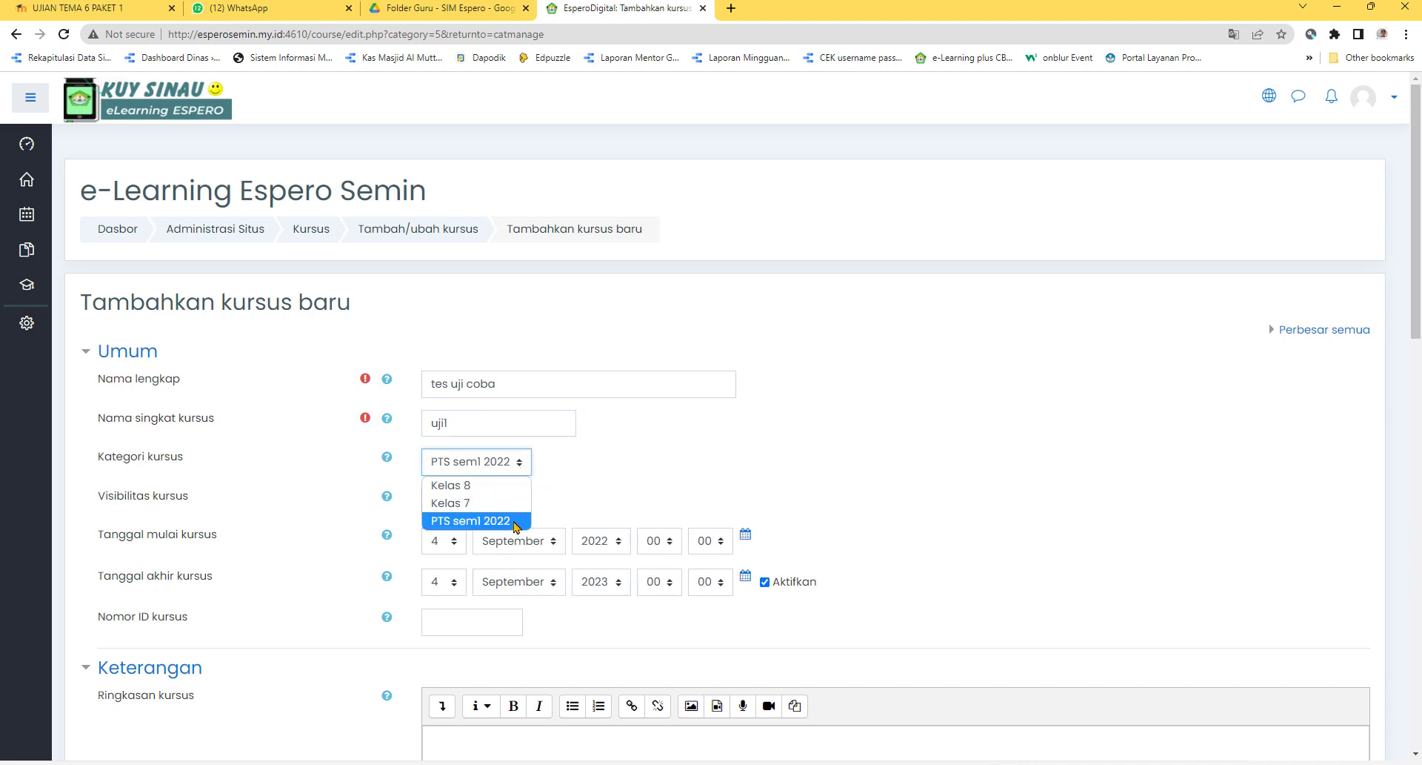
left_click(517, 523)
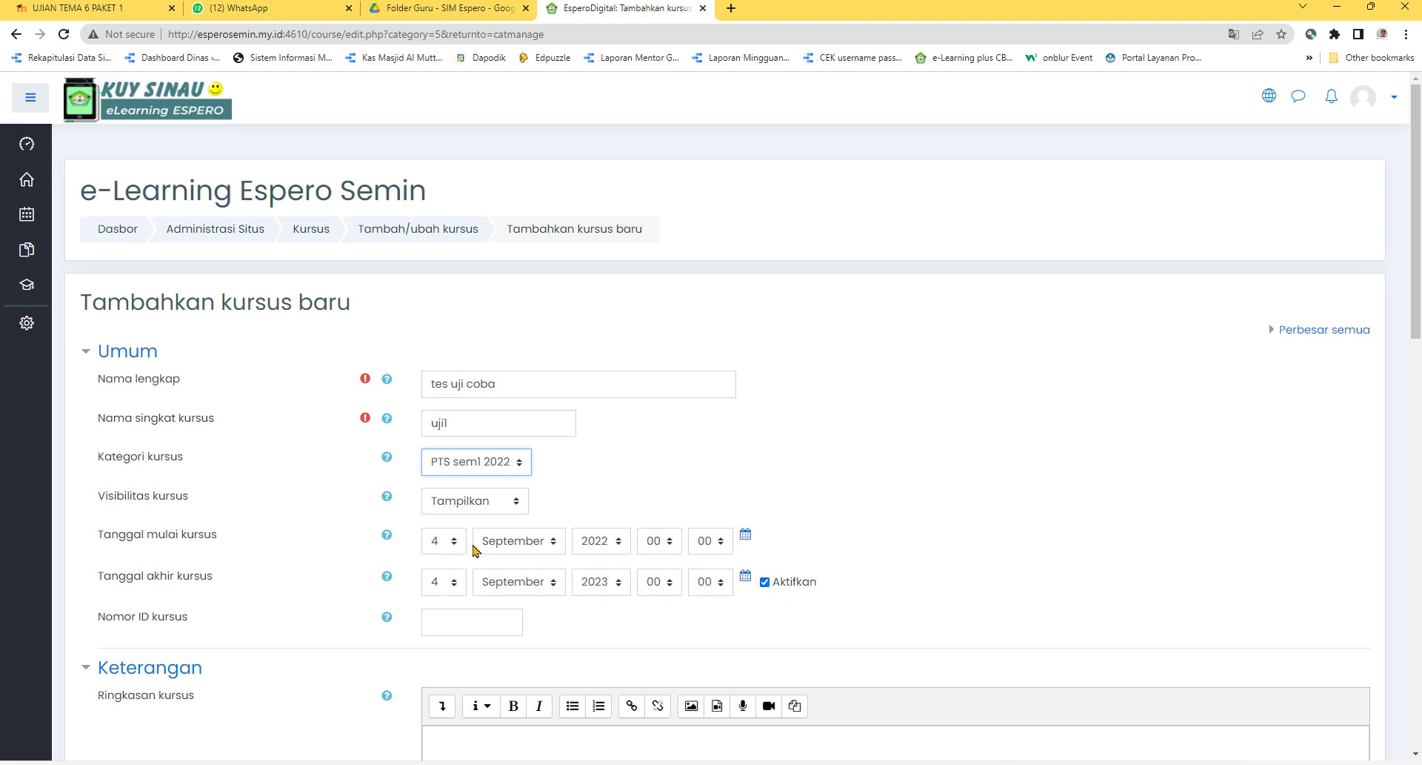
scroll(447, 548, "down", 1)
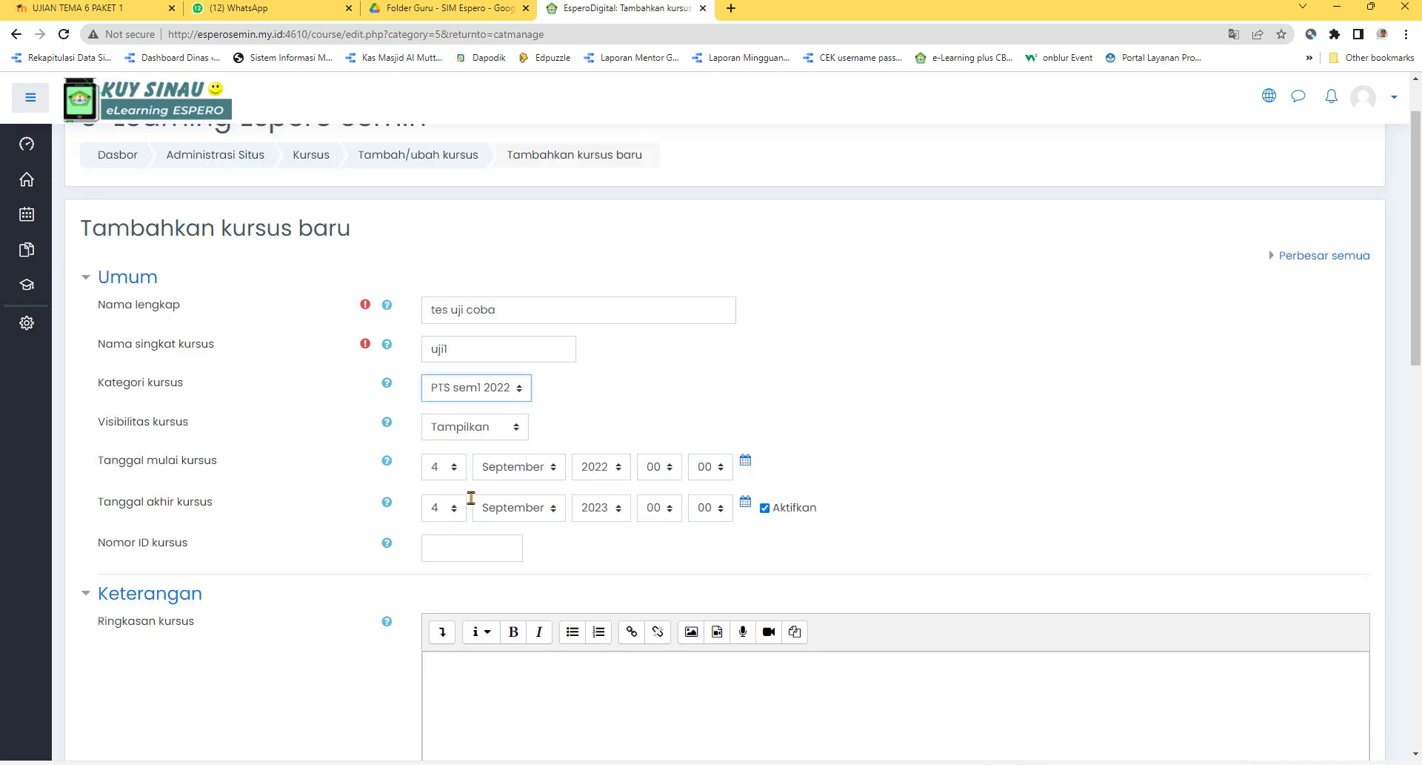
left_click(766, 508)
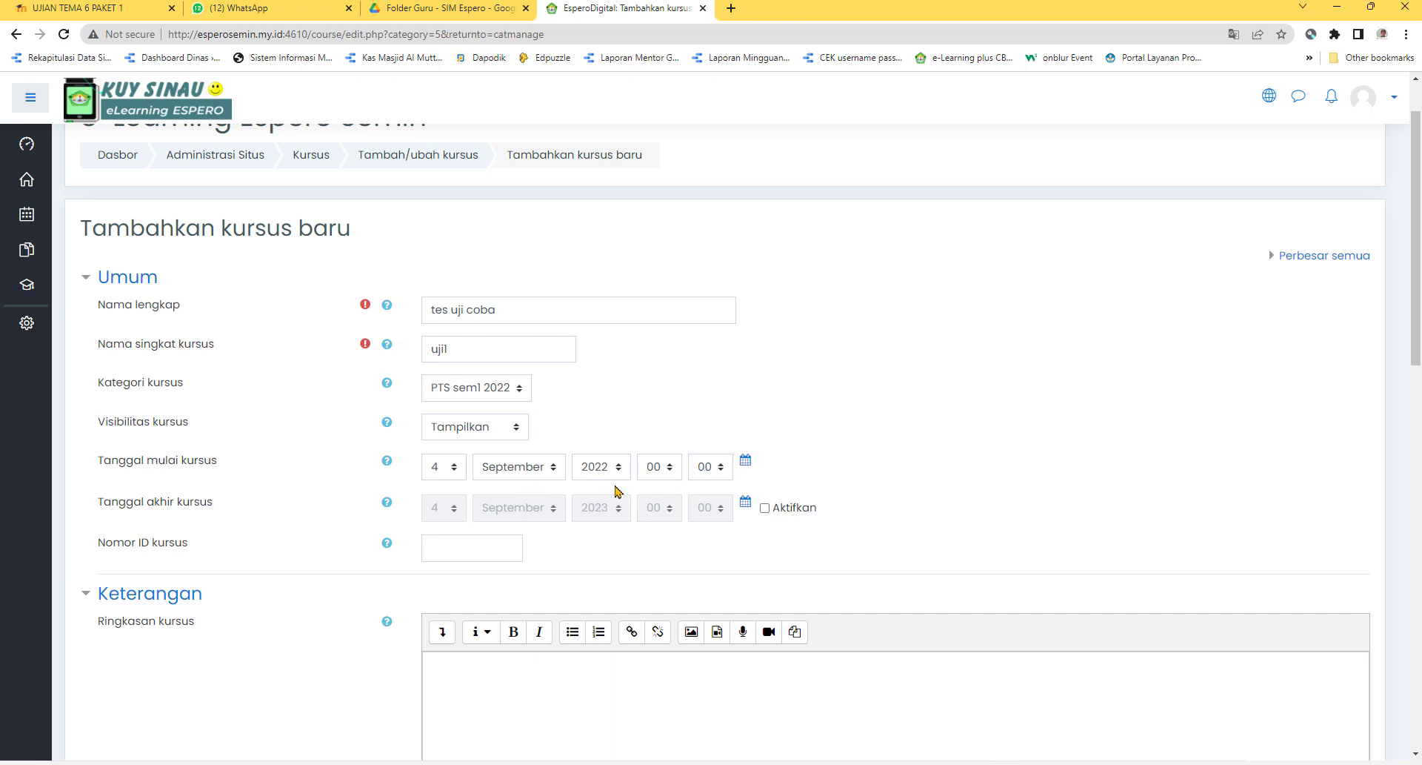
Examine the course summary, summary file, course format and appearance settings, including the available format options.
scroll(457, 483, "down", 1)
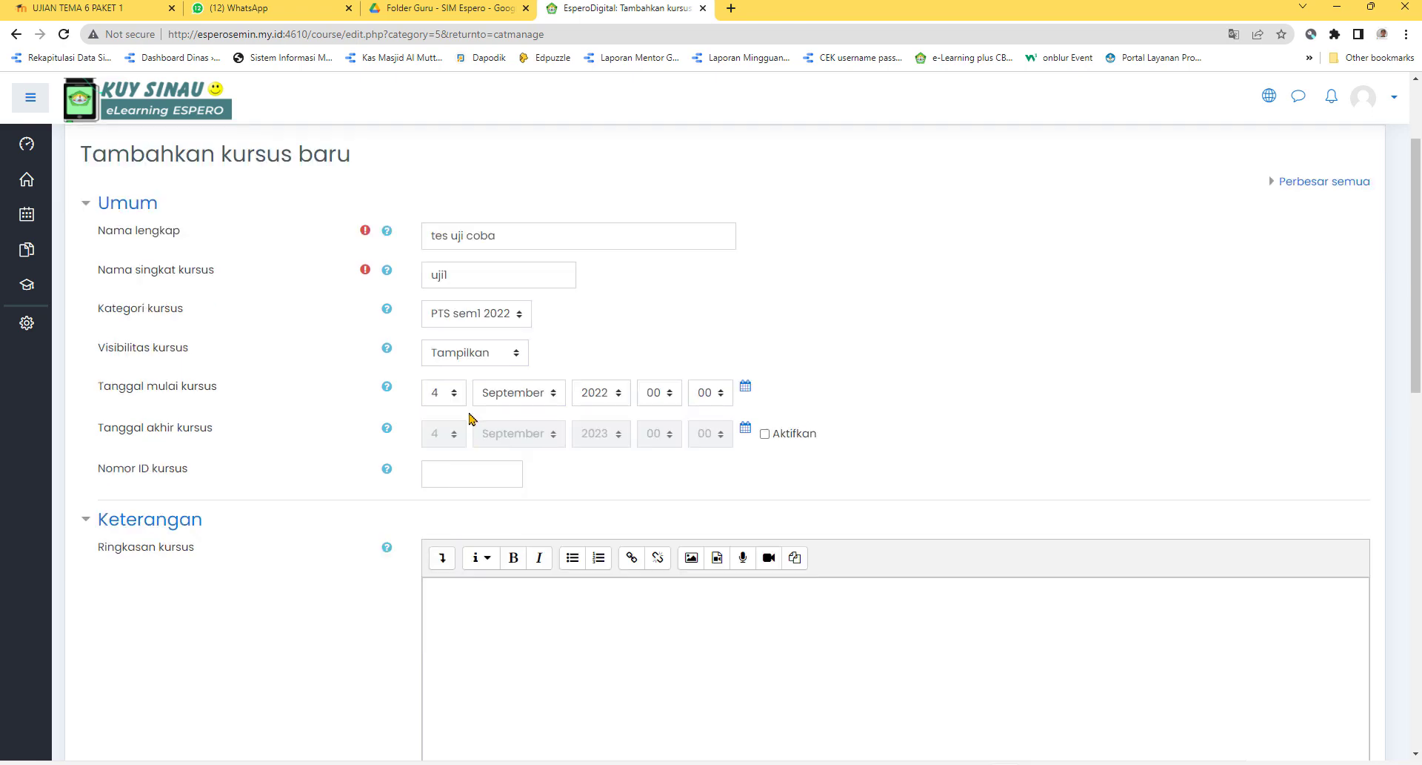
scroll(482, 424, "down", 2)
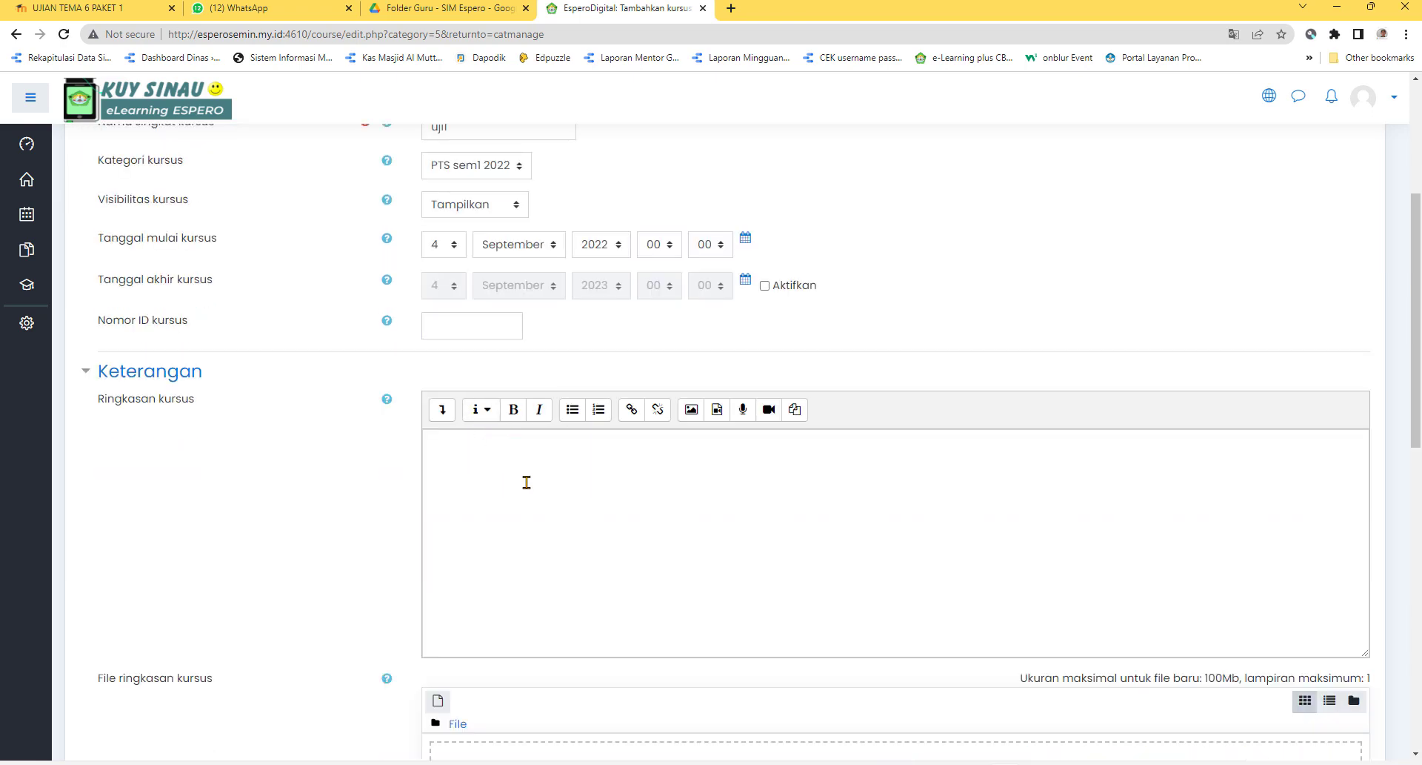
left_click(511, 464)
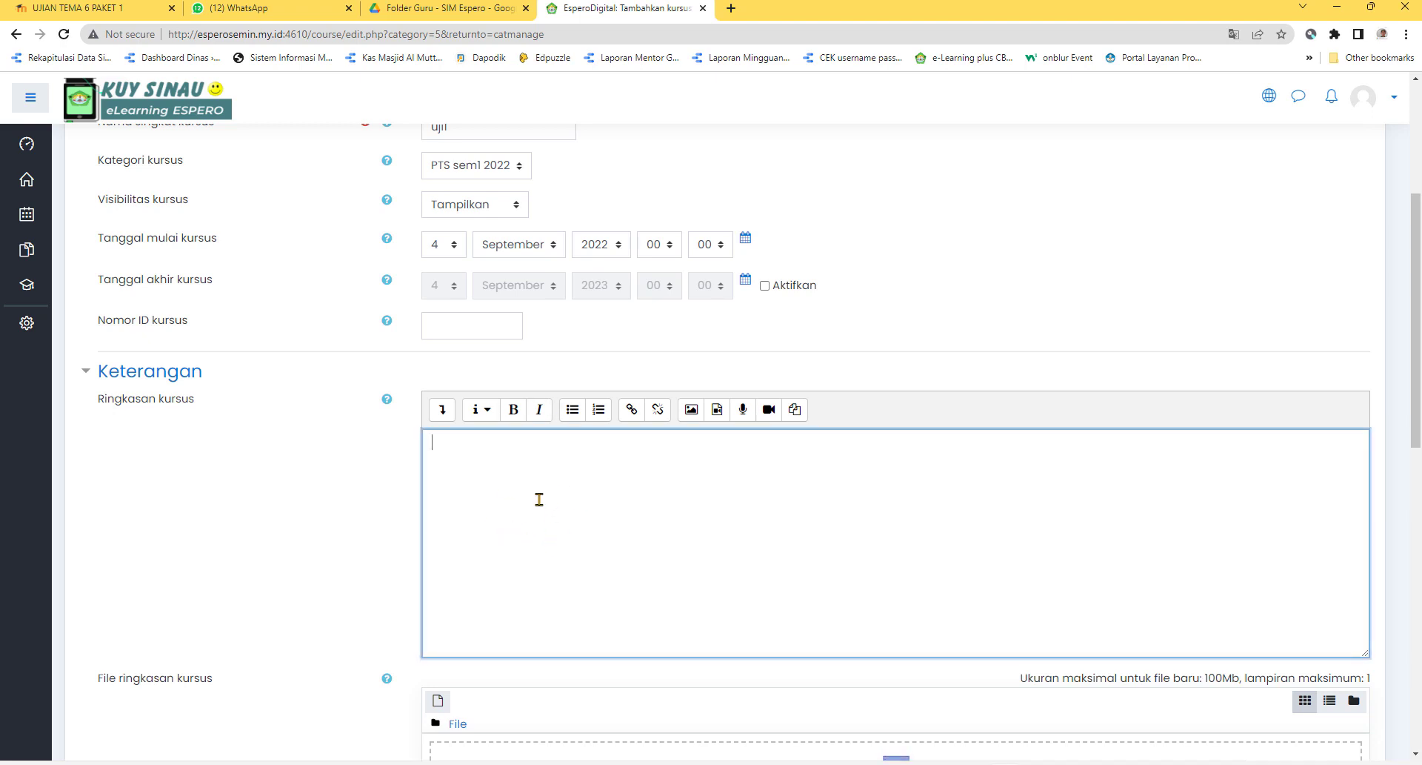
scroll(611, 469, "down", 2)
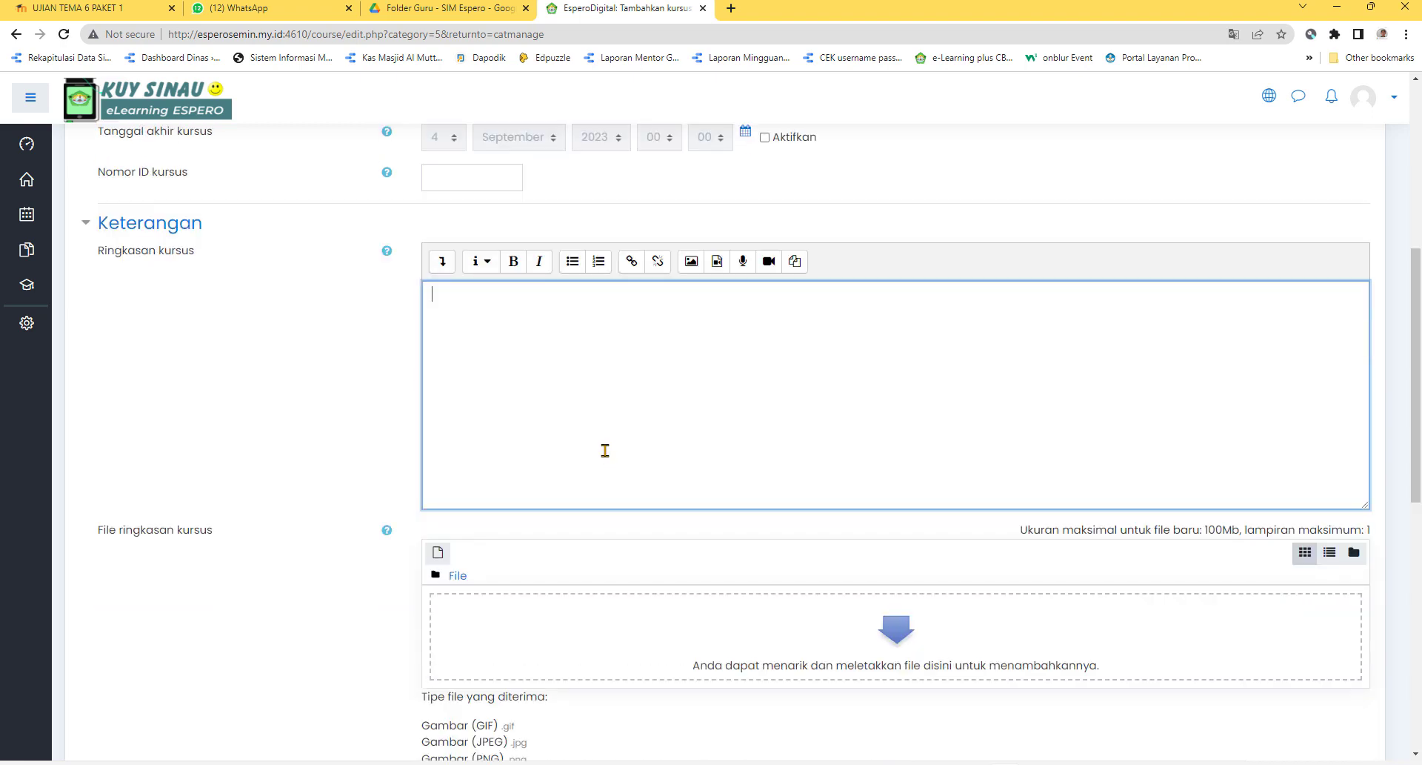
scroll(604, 450, "down", 1)
scroll(604, 460, "up", 2)
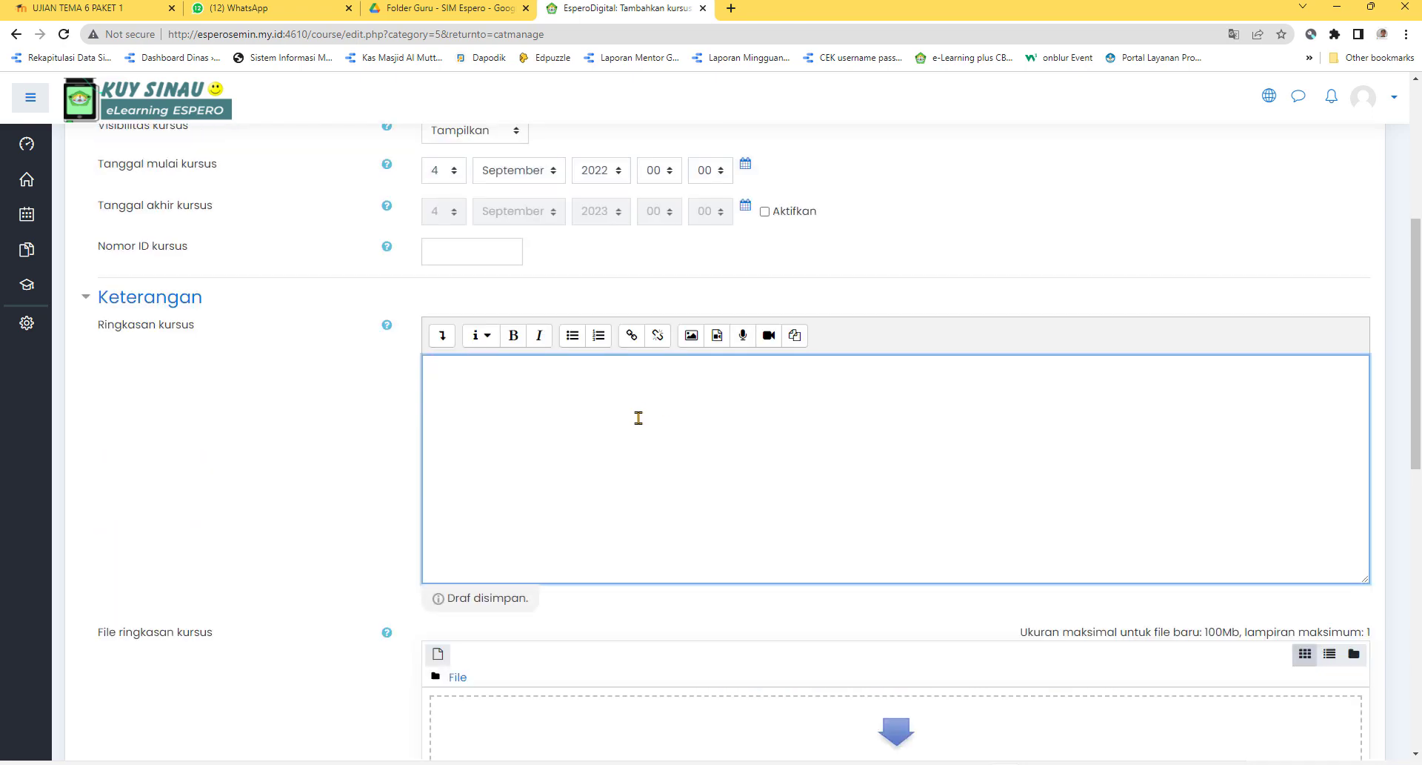
scroll(637, 418, "down", 6)
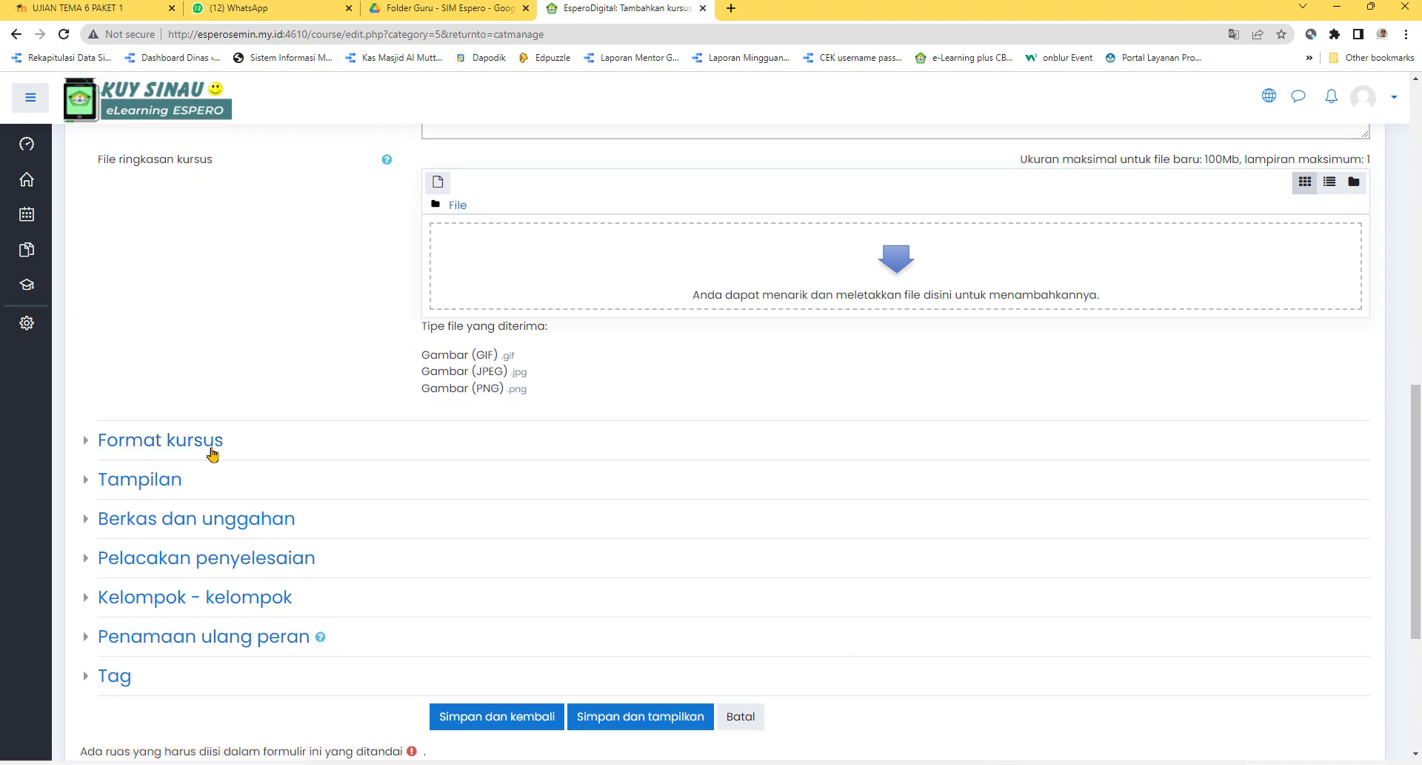
left_click(212, 445)
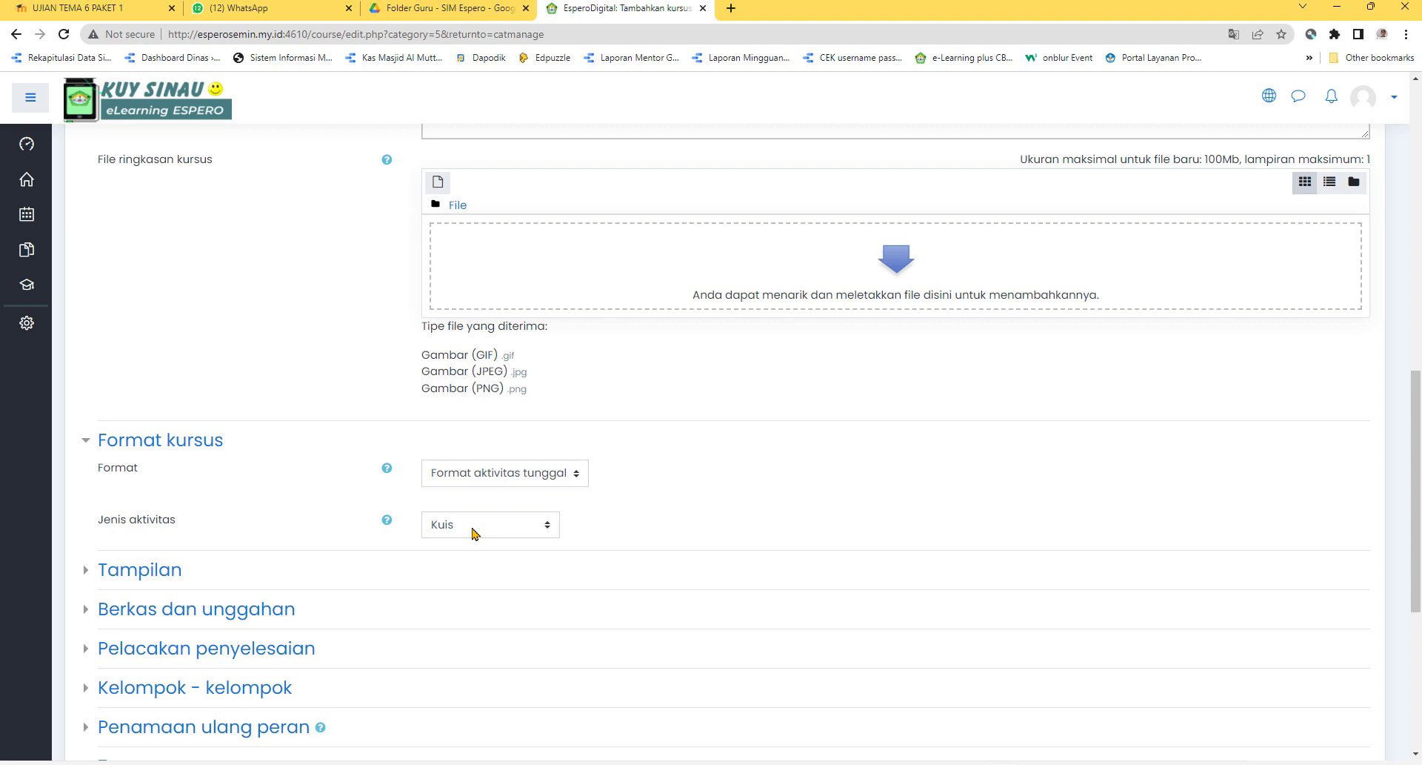
left_click(578, 480)
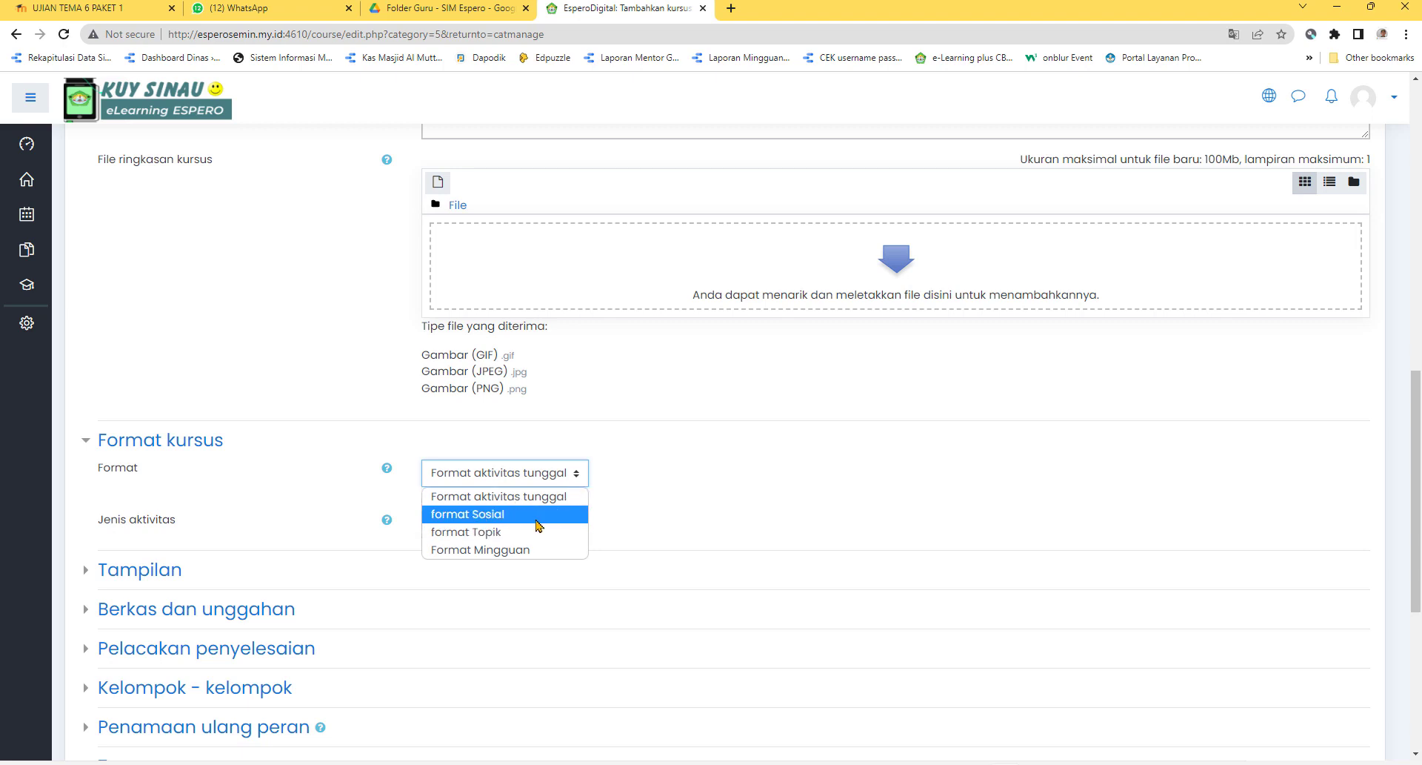
left_click(666, 513)
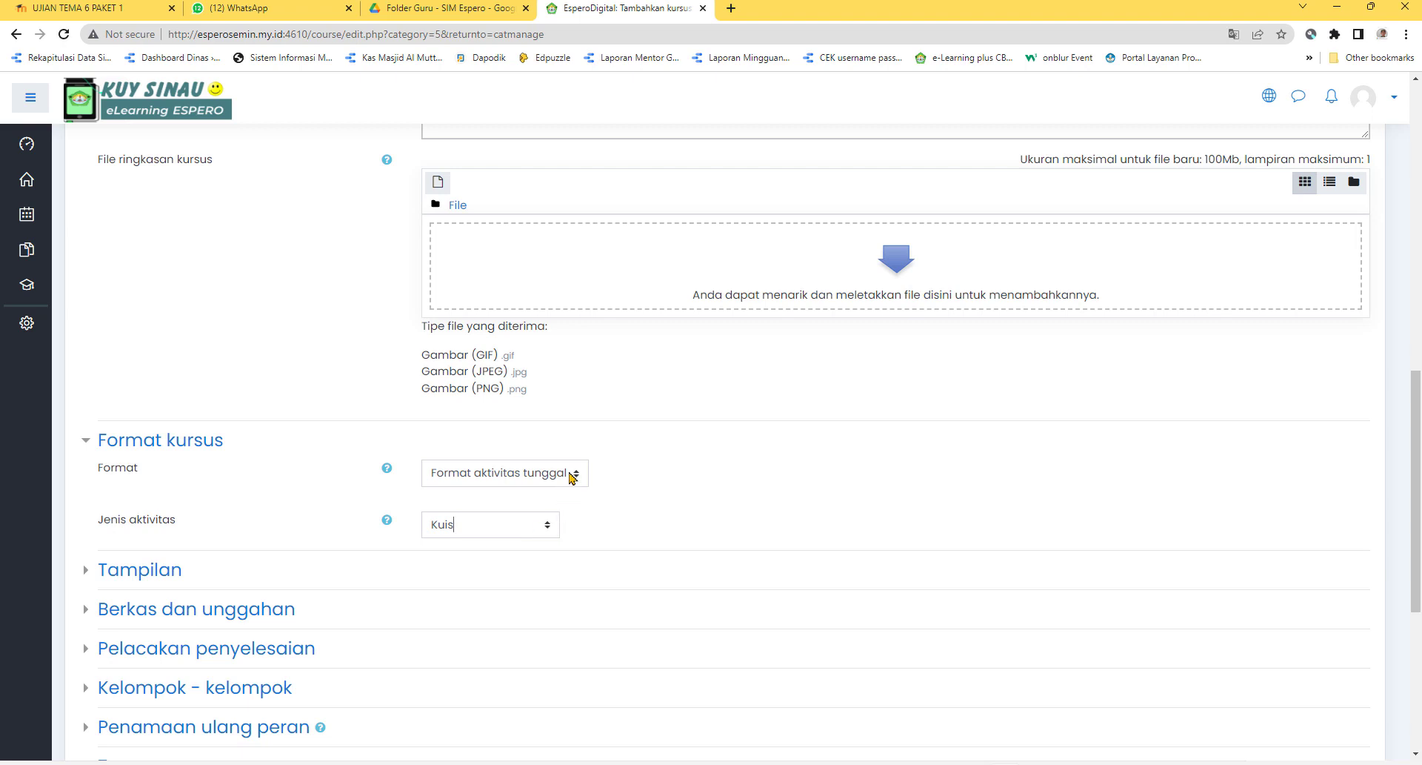
scroll(363, 530, "down", 1)
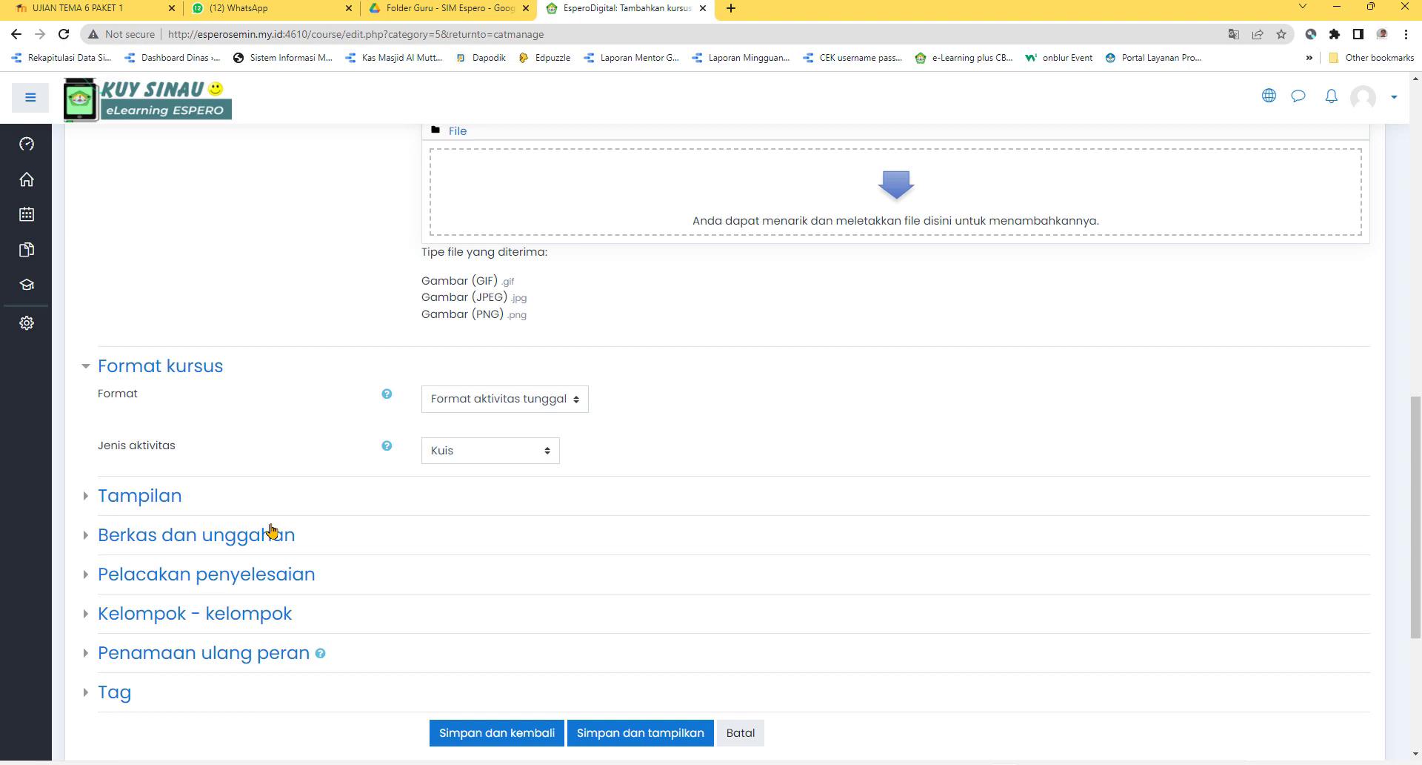
left_click(172, 501)
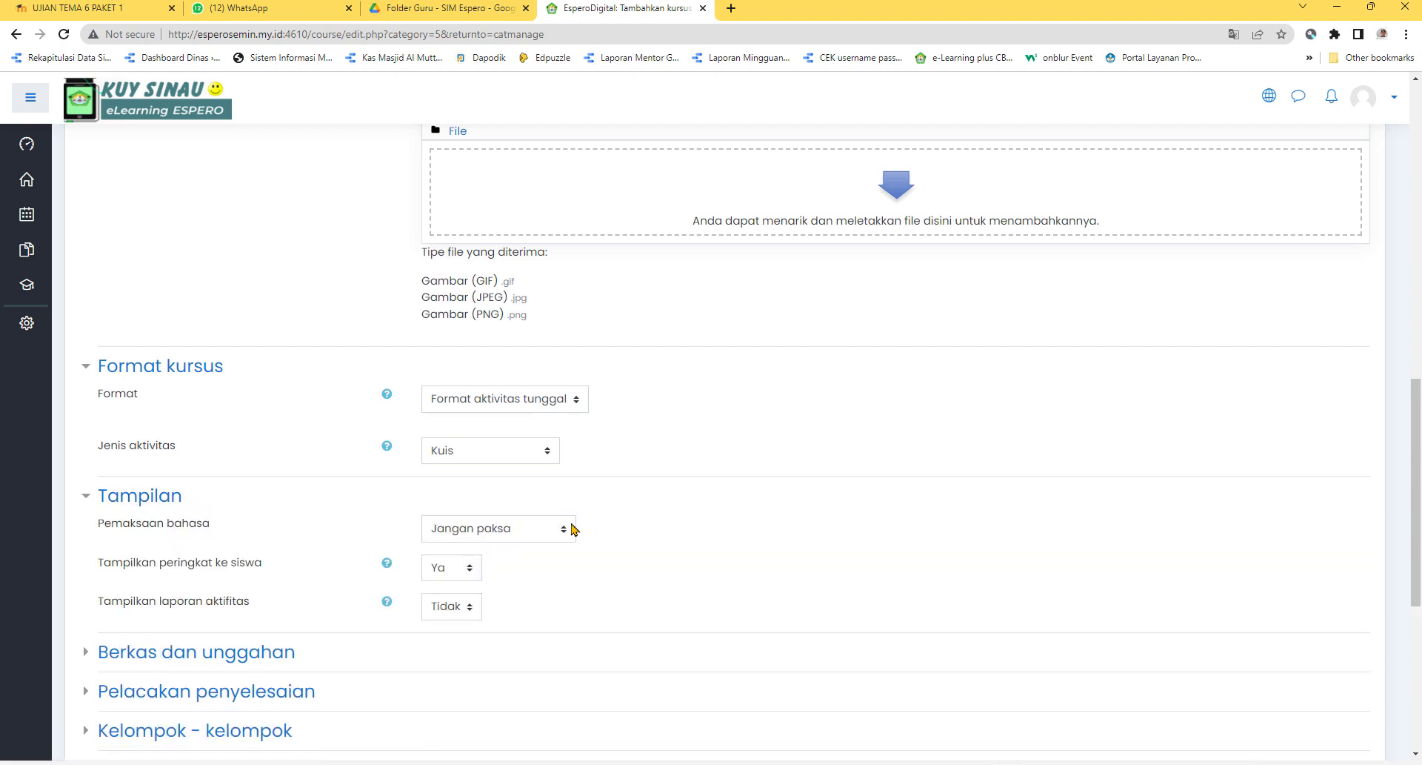
Switch the site language to English (en), leaving the unsaved course form.
left_click(1269, 98)
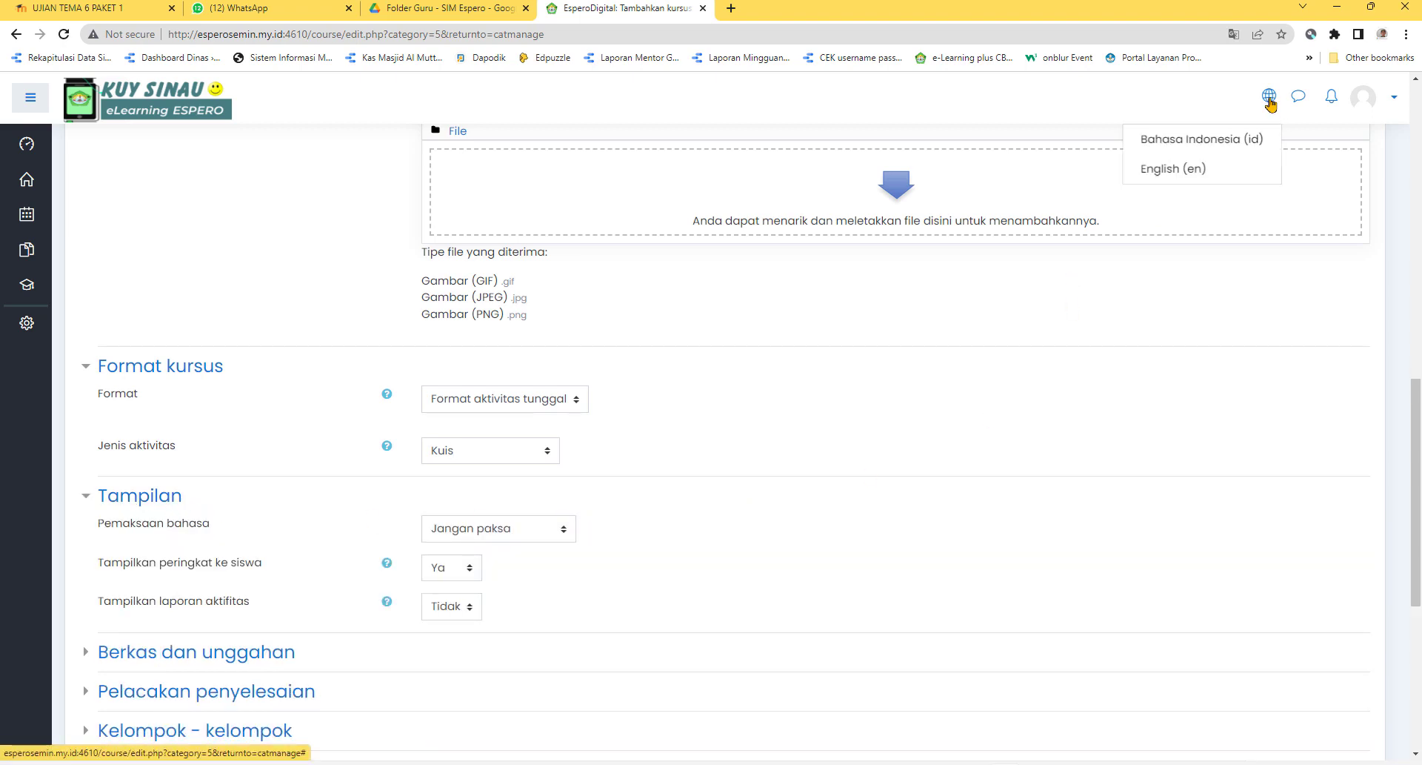
left_click(1196, 169)
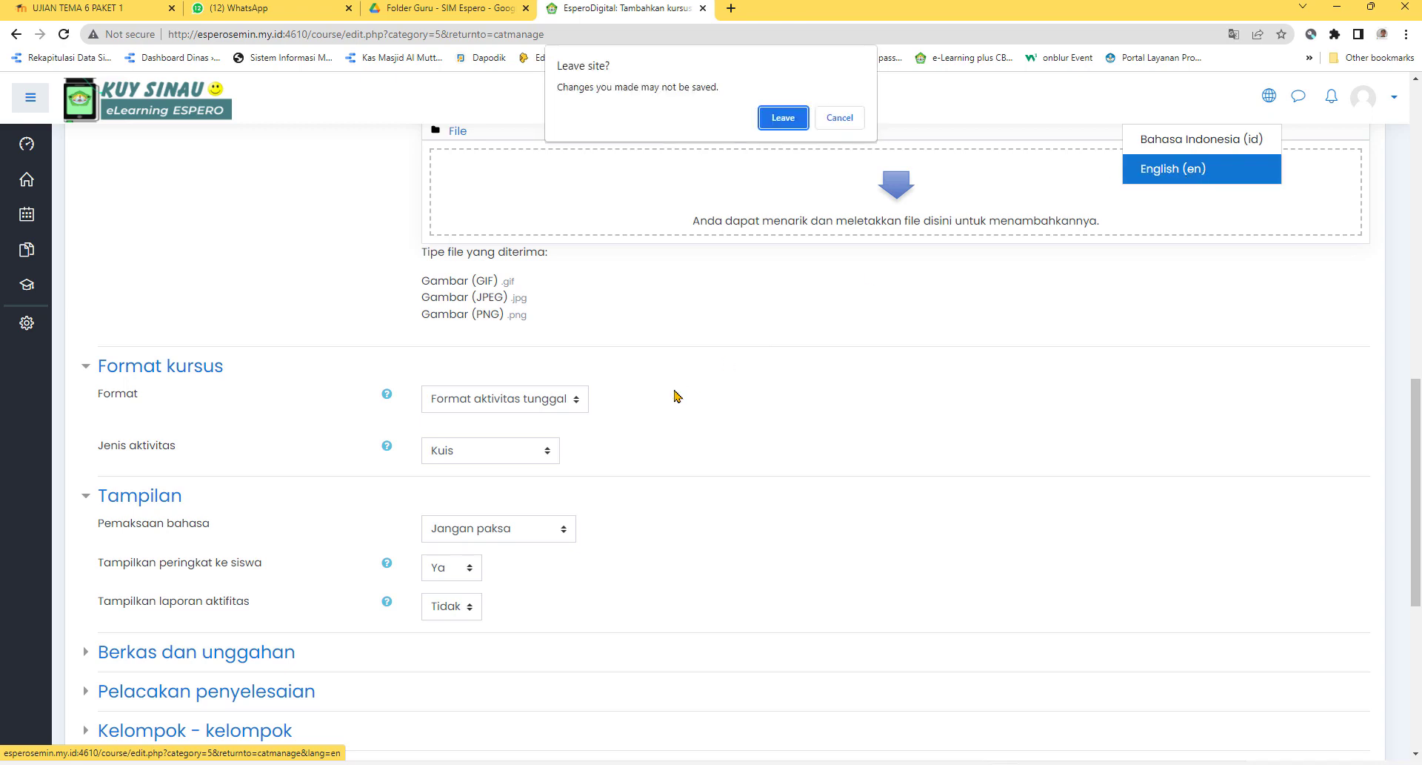
key("Return")
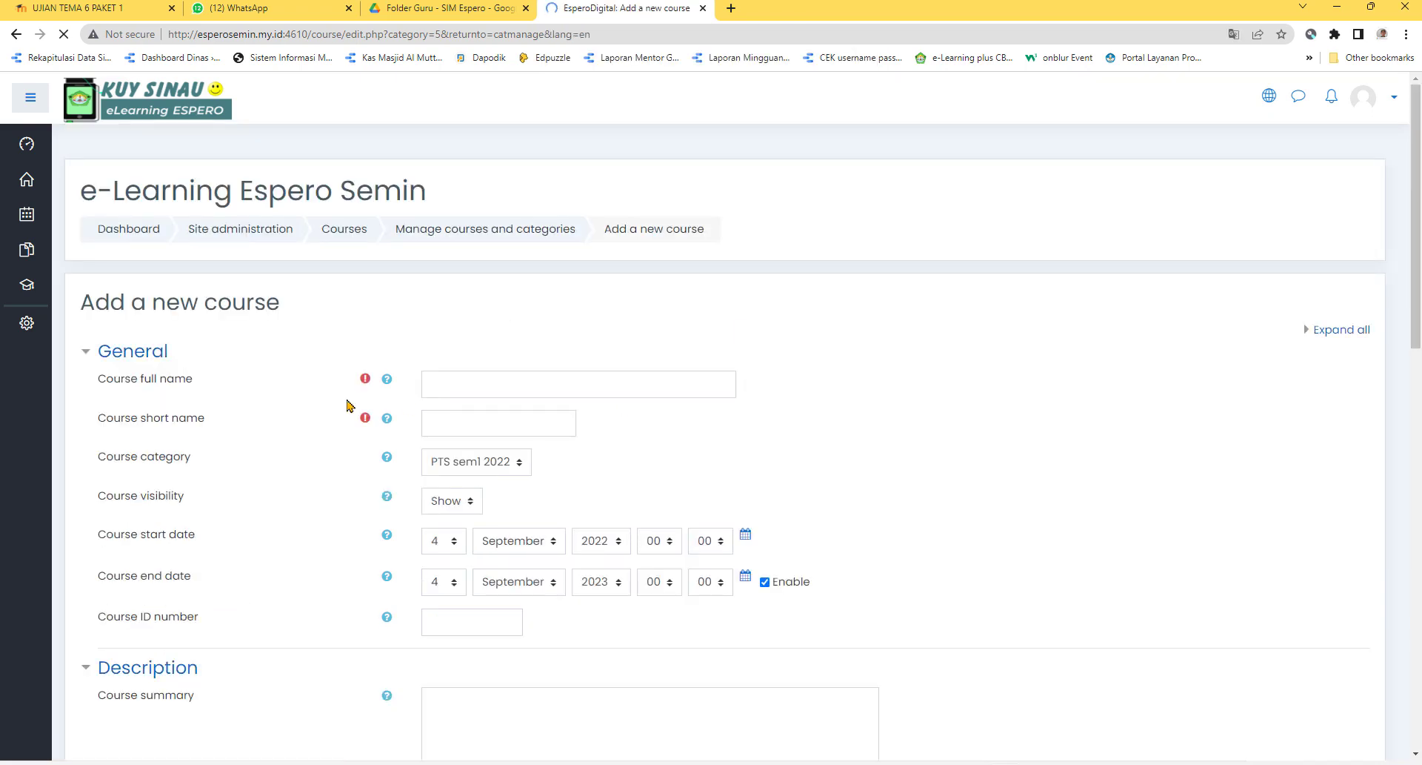
Enter "tes uji1" as the course full name and "uji1" as the short name, and disable the course end date.
scroll(503, 404, "down", 2)
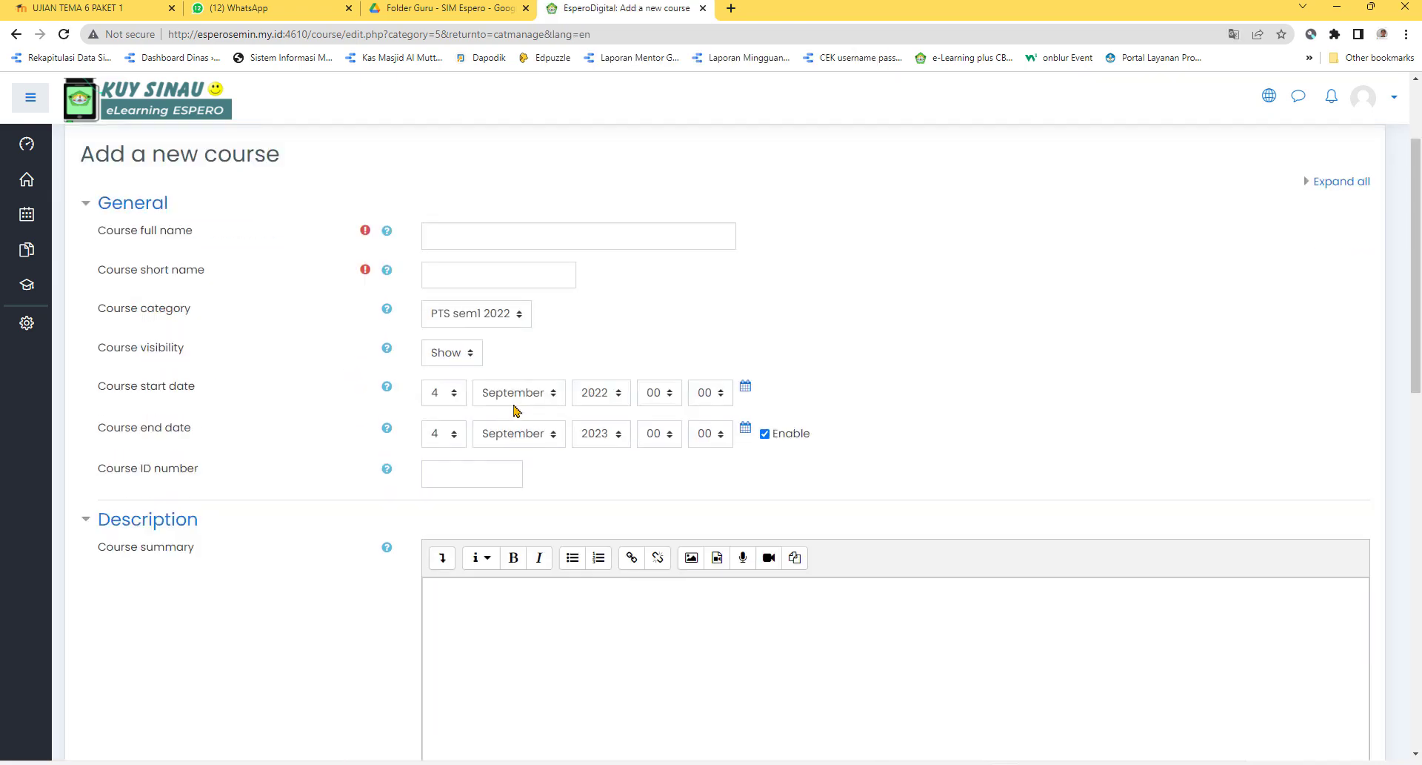
left_click(492, 239)
scroll(673, 346, "down", 5)
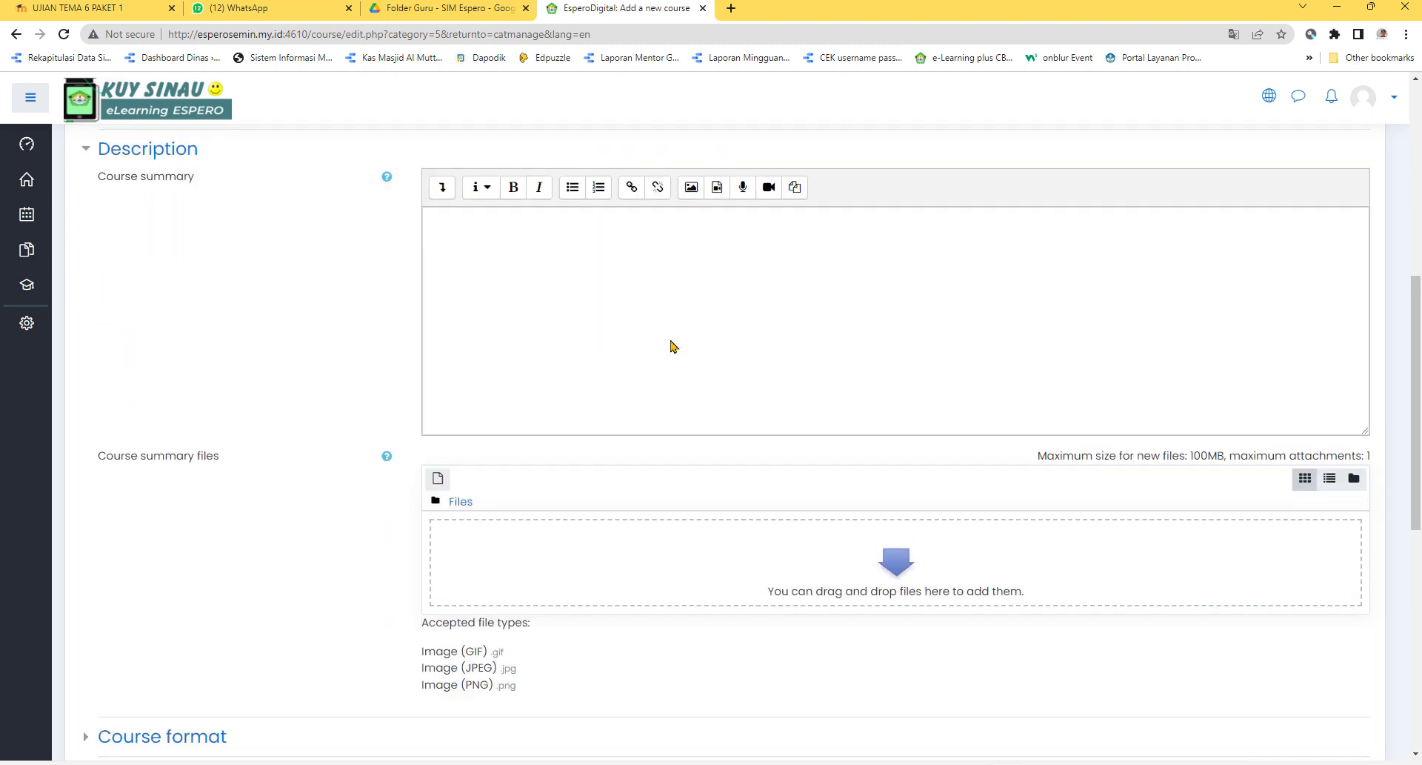
scroll(673, 347, "up", 4)
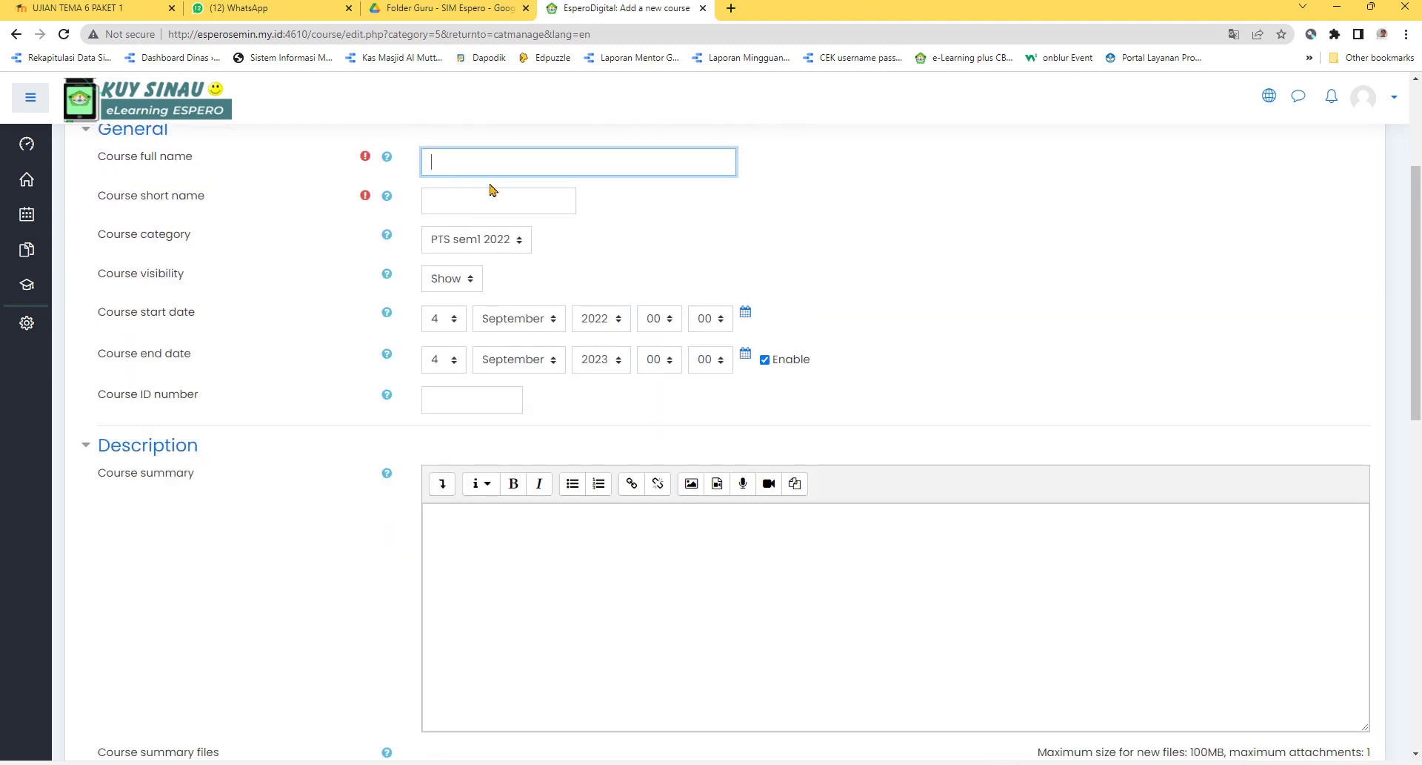
type("uji")
type("1")
left_click(449, 200)
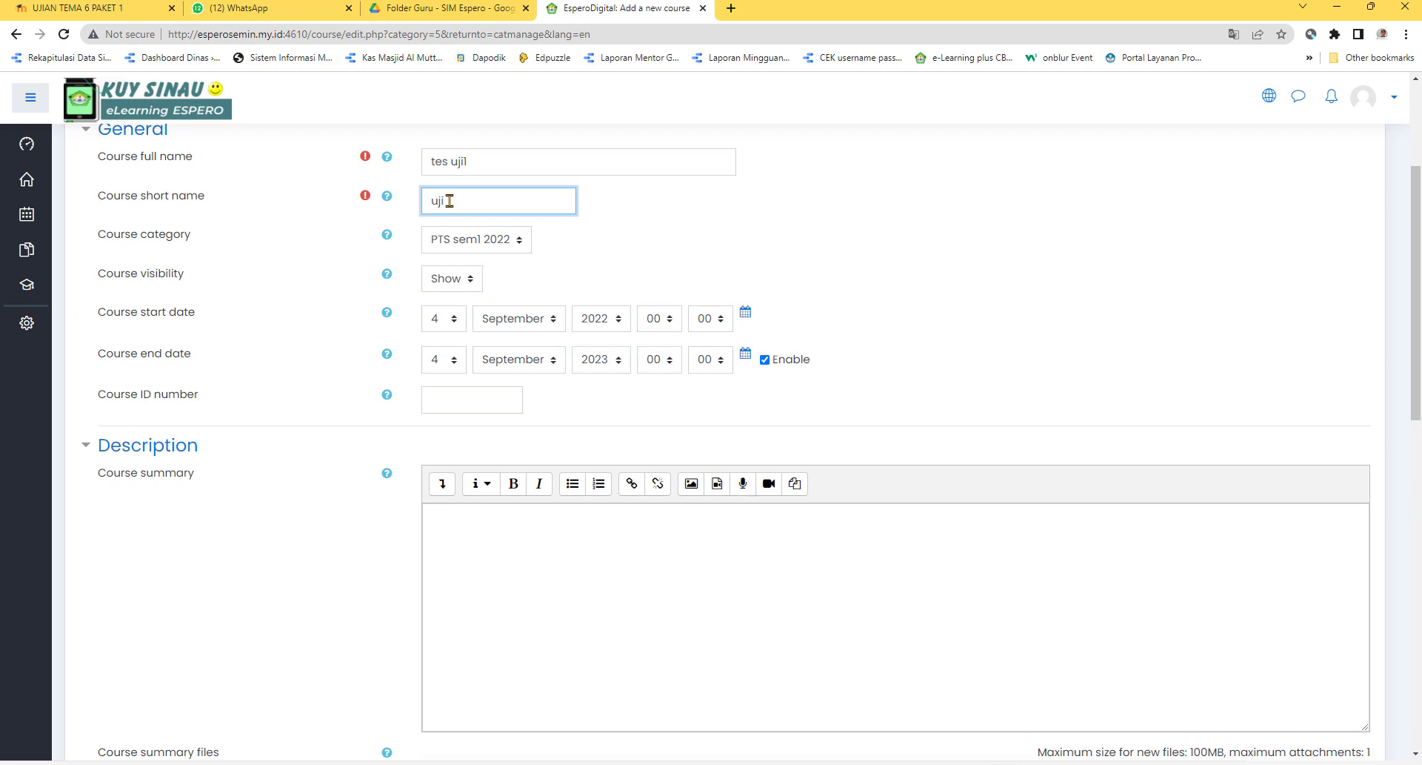
left_click(764, 359)
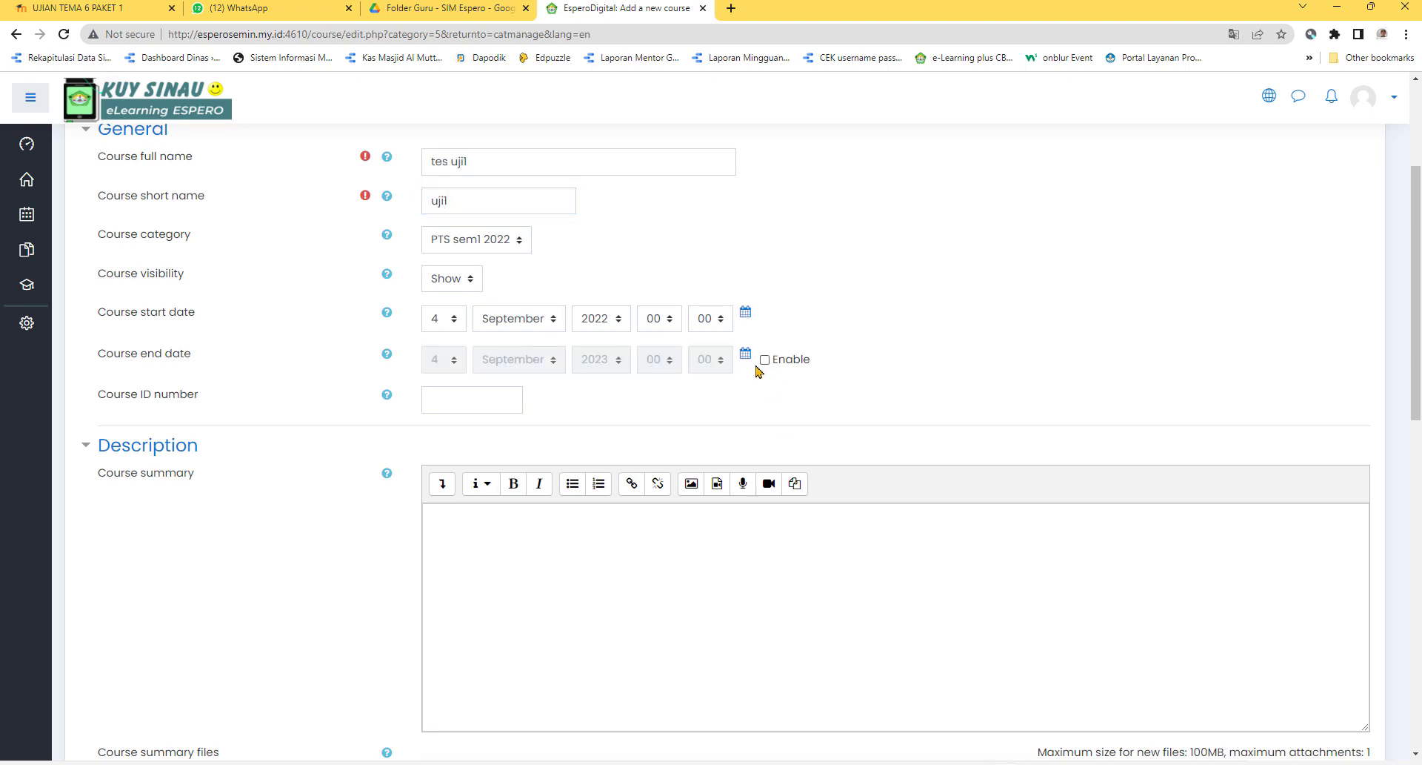
scroll(557, 362, "down", 9)
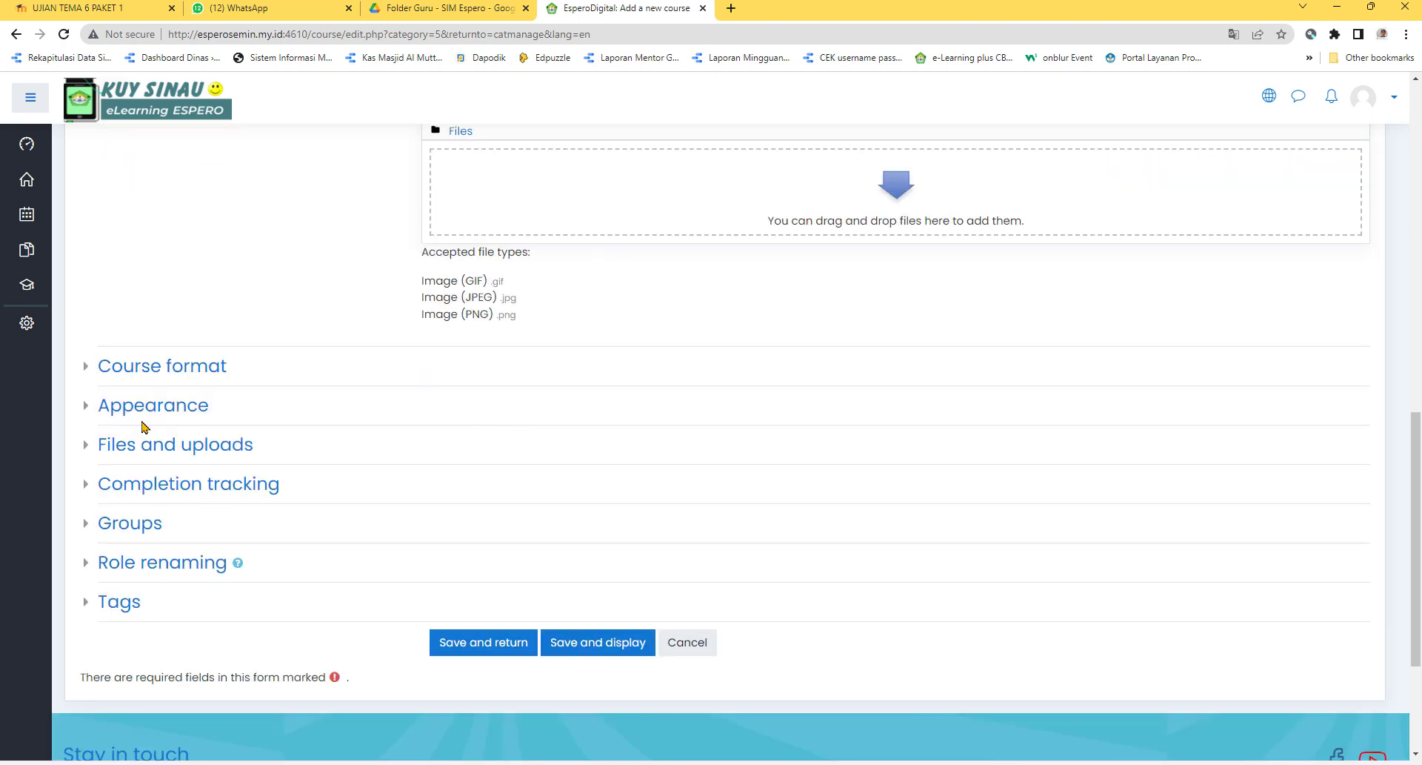
Examine the course format, appearance, files and uploads, completion tracking and groups settings of the new course.
left_click(144, 379)
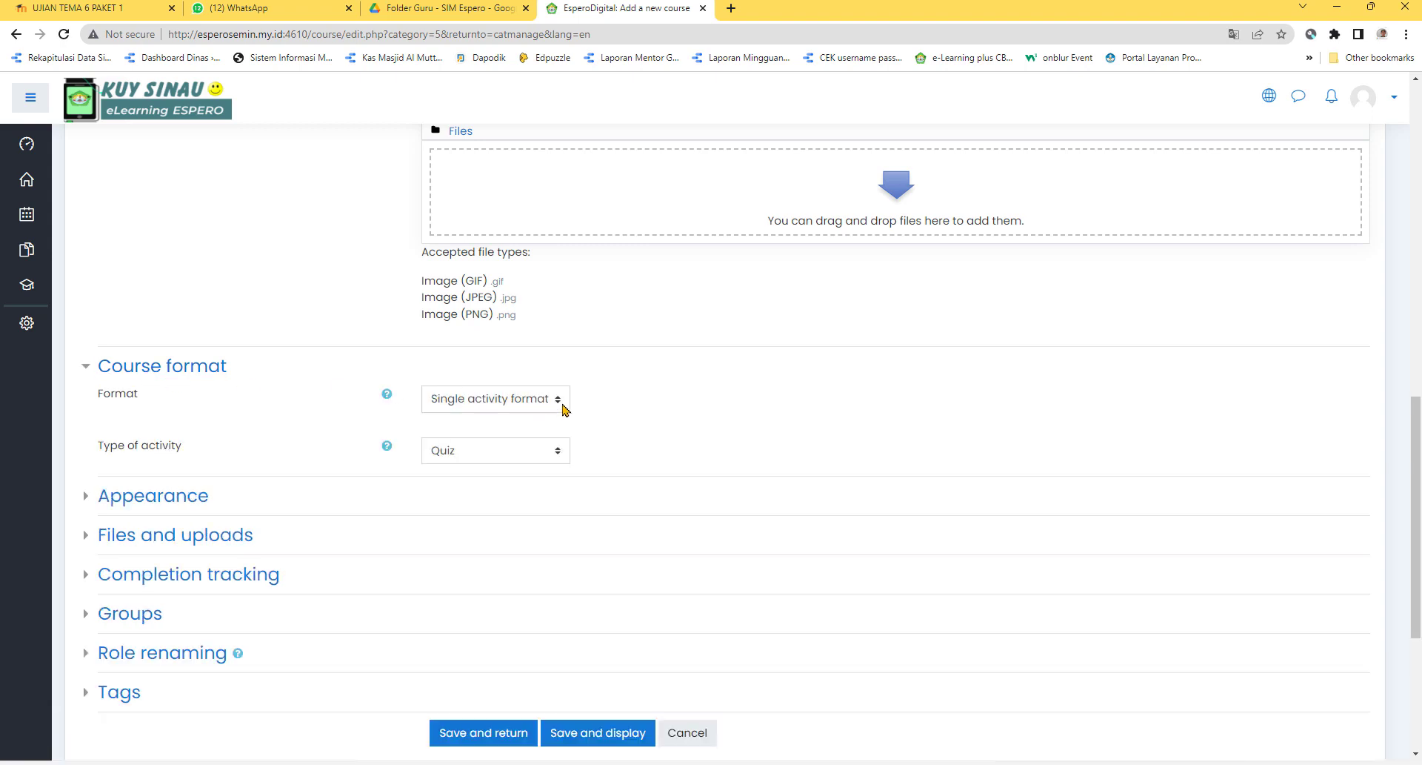
left_click(189, 504)
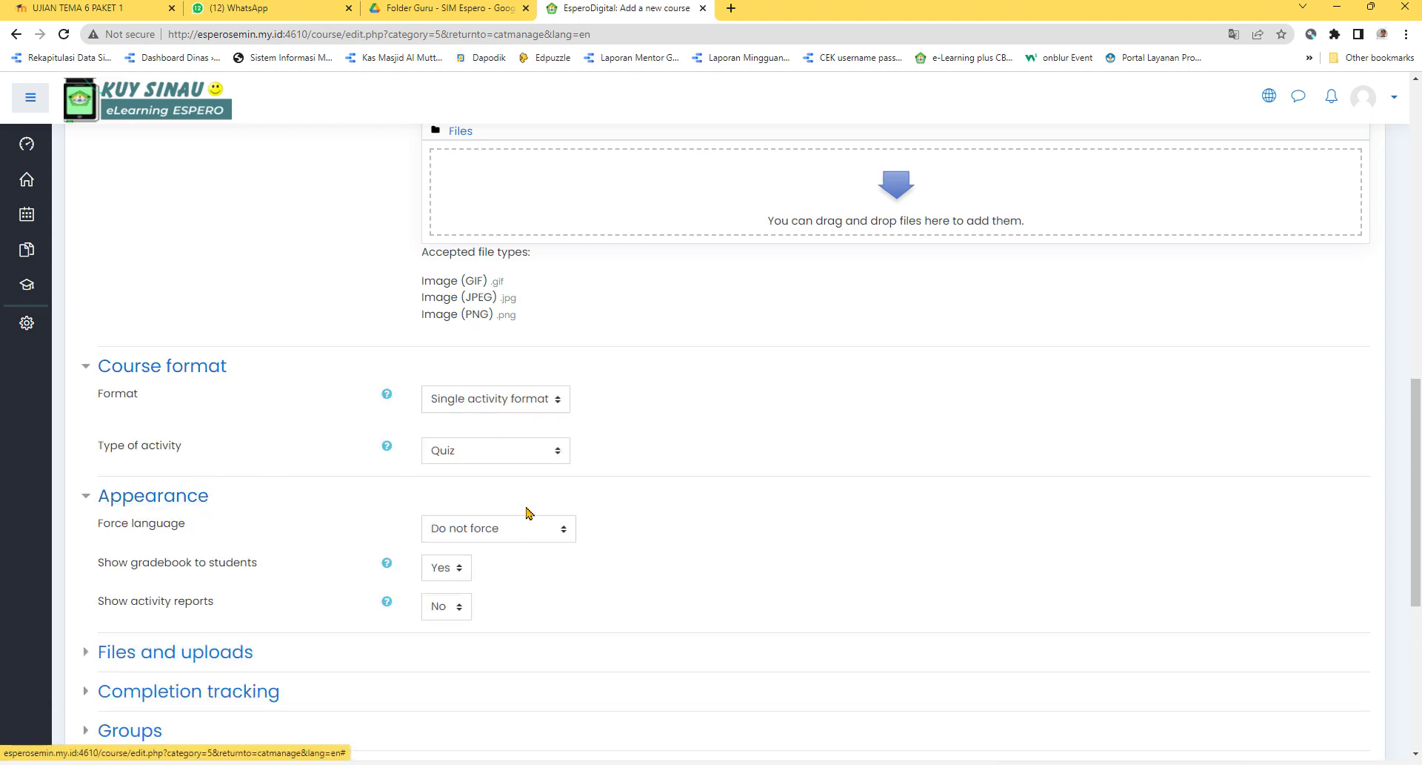
scroll(426, 576, "down", 2)
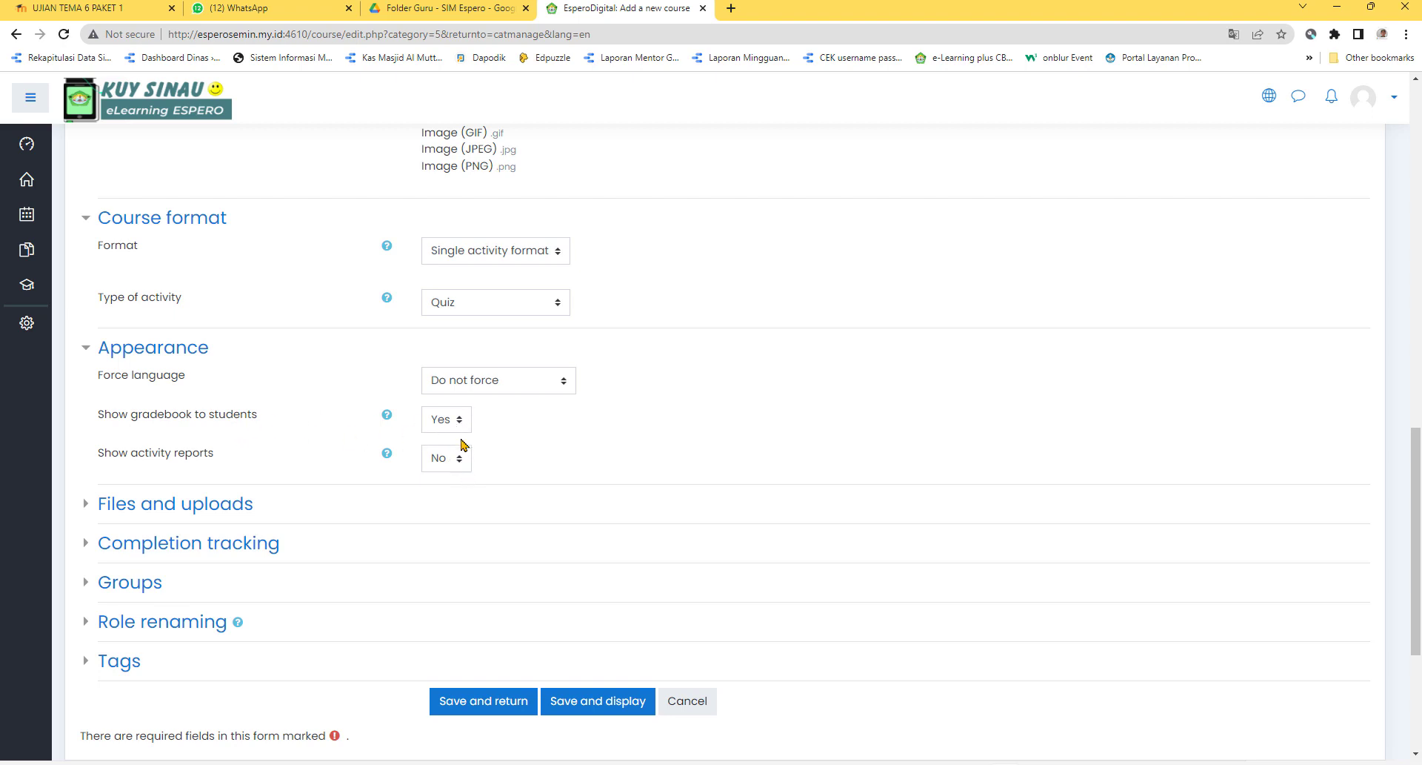
left_click(231, 506)
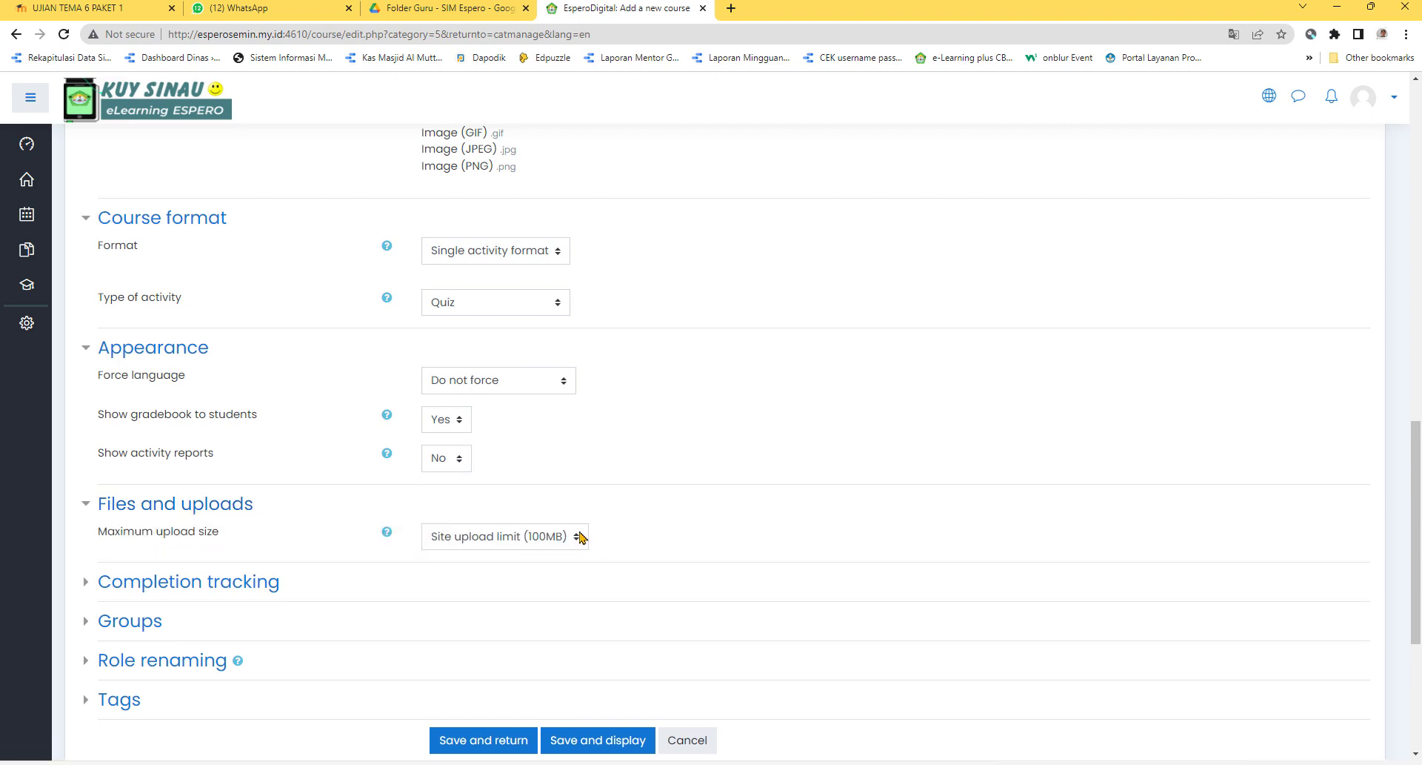
scroll(538, 552, "down", 2)
left_click(246, 513)
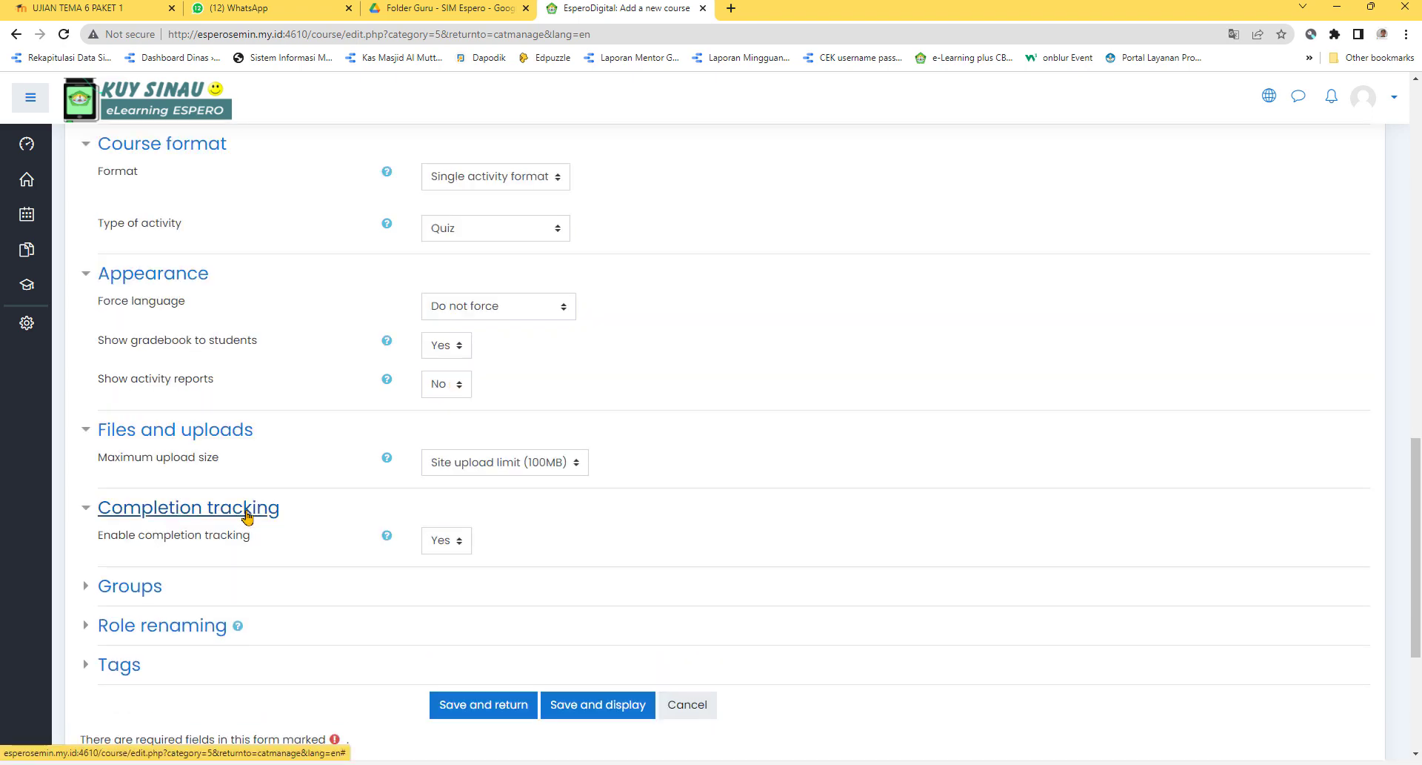
scroll(448, 569, "down", 2)
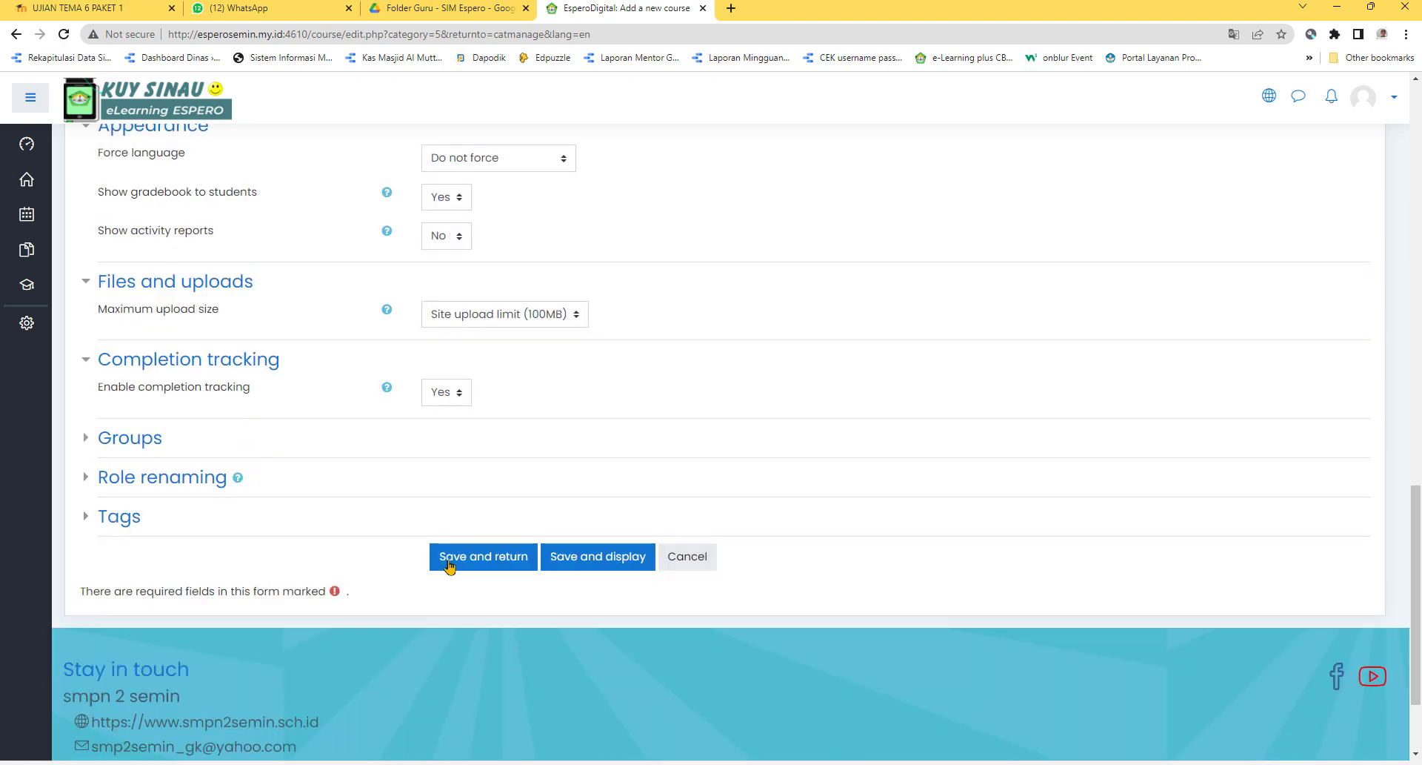
left_click(166, 446)
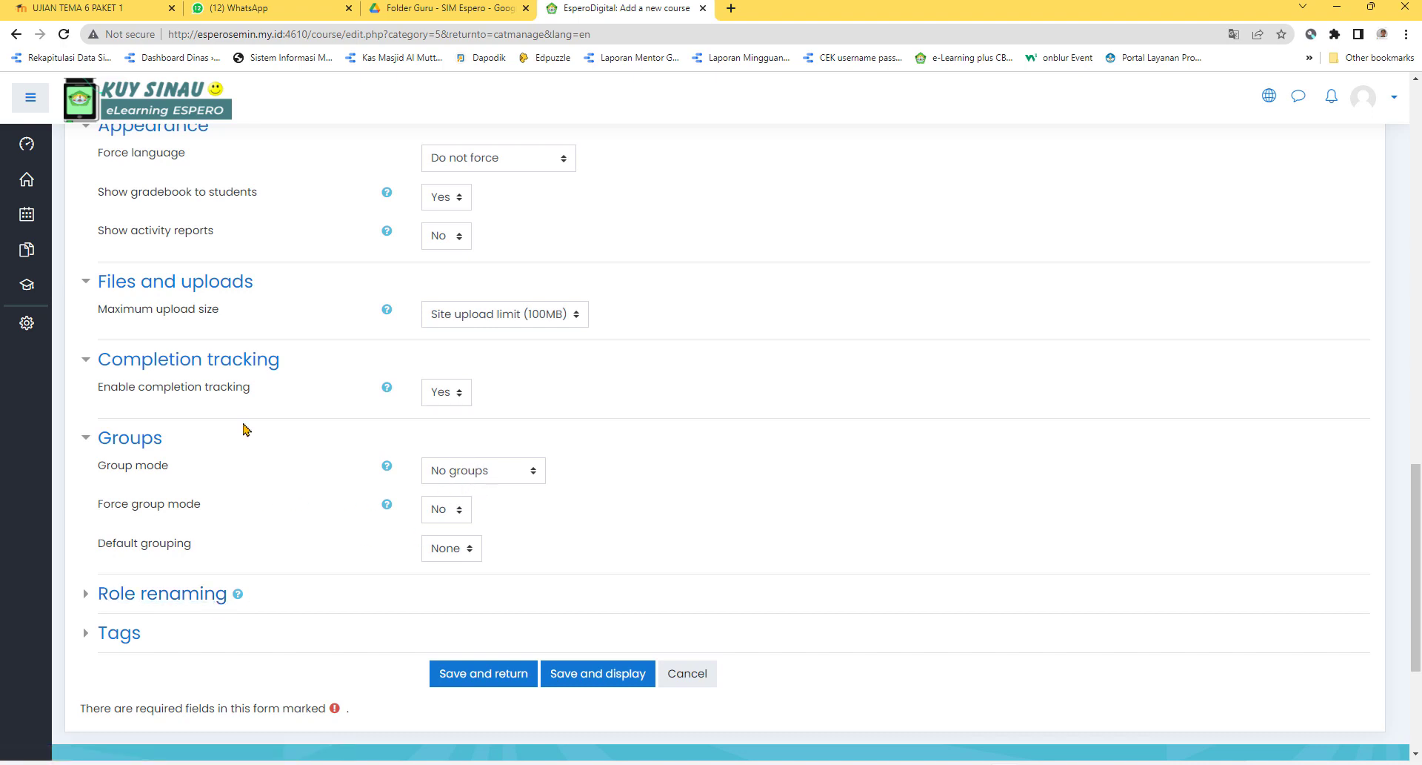
left_click(219, 363)
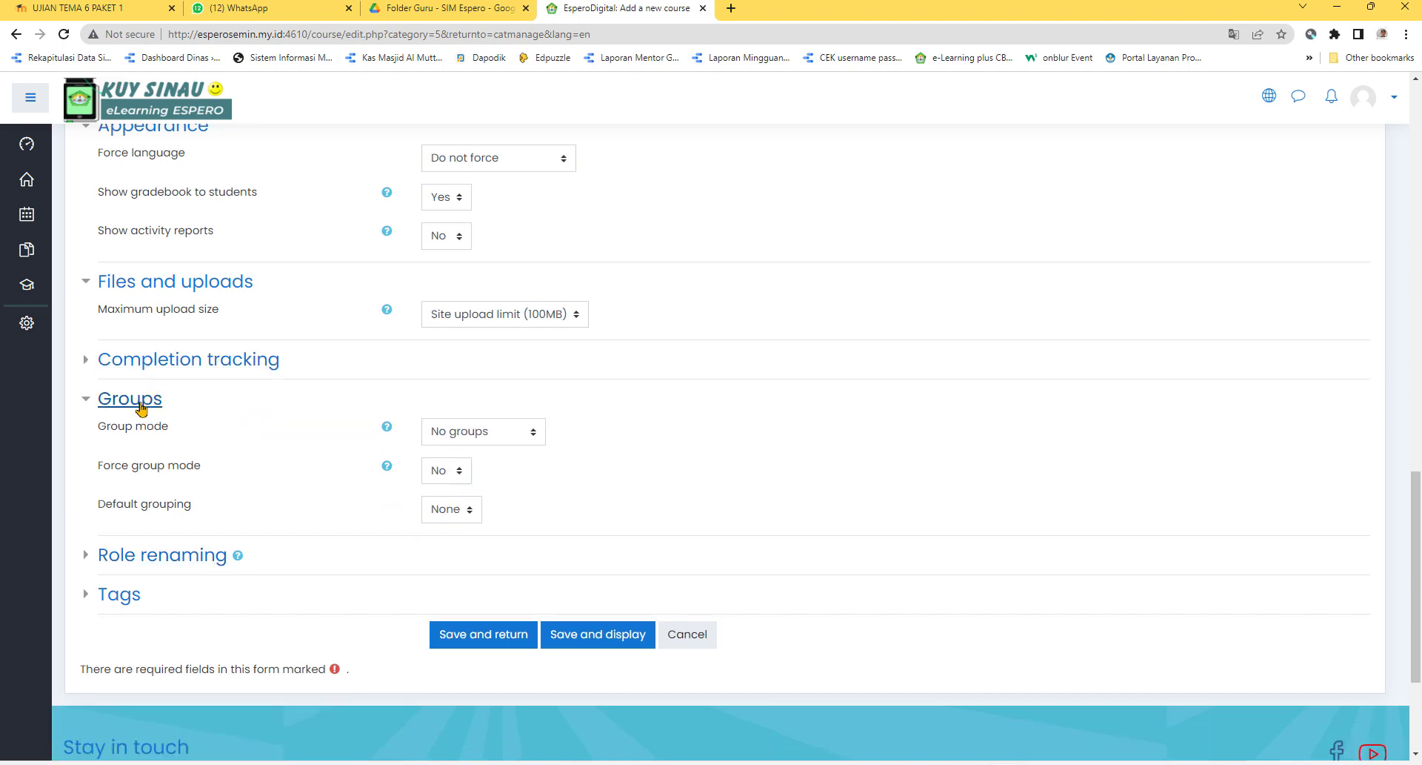
left_click(140, 400)
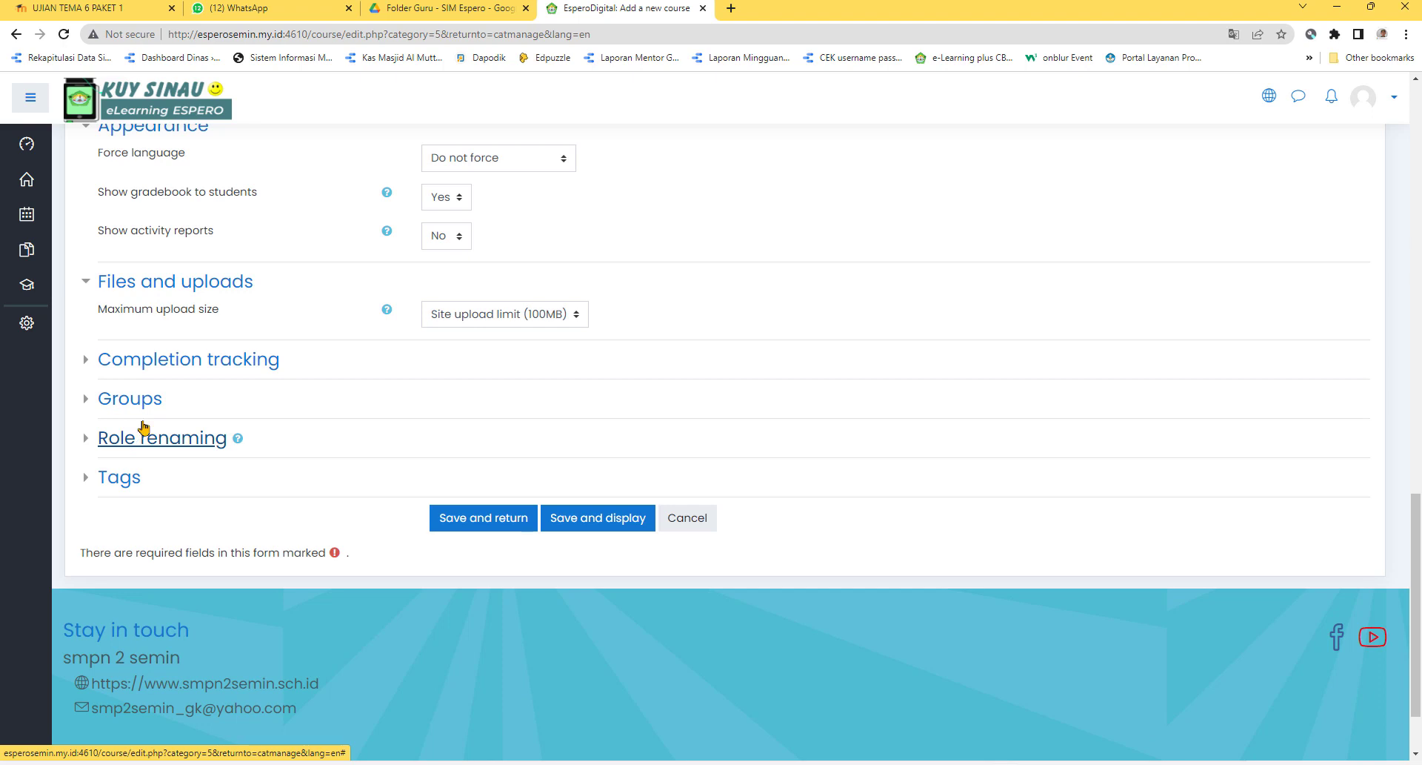
left_click(152, 286)
Save the new course and display it to reach the quiz creation form.
scroll(513, 268, "up", 2)
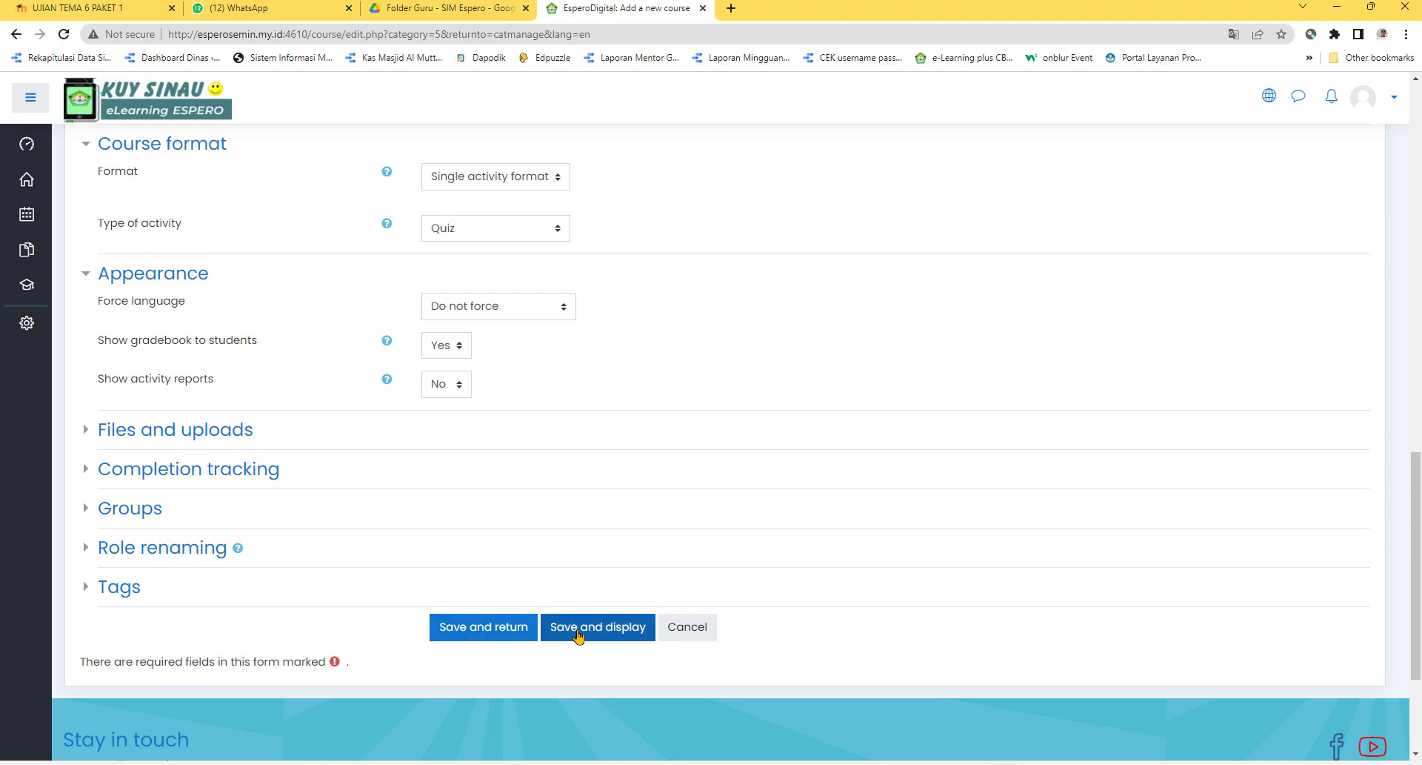
scroll(580, 635, "up", 6)
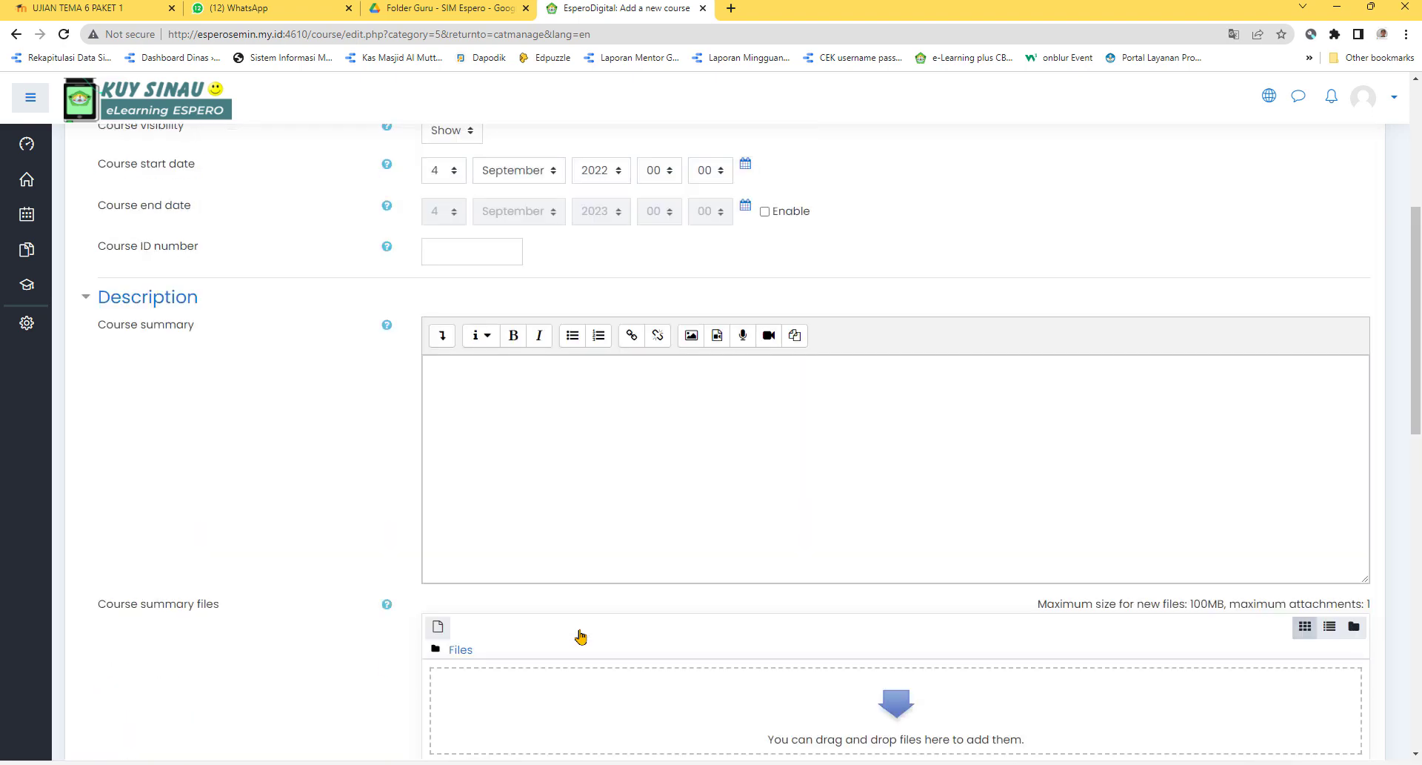
scroll(582, 637, "down", 6)
left_click(593, 629)
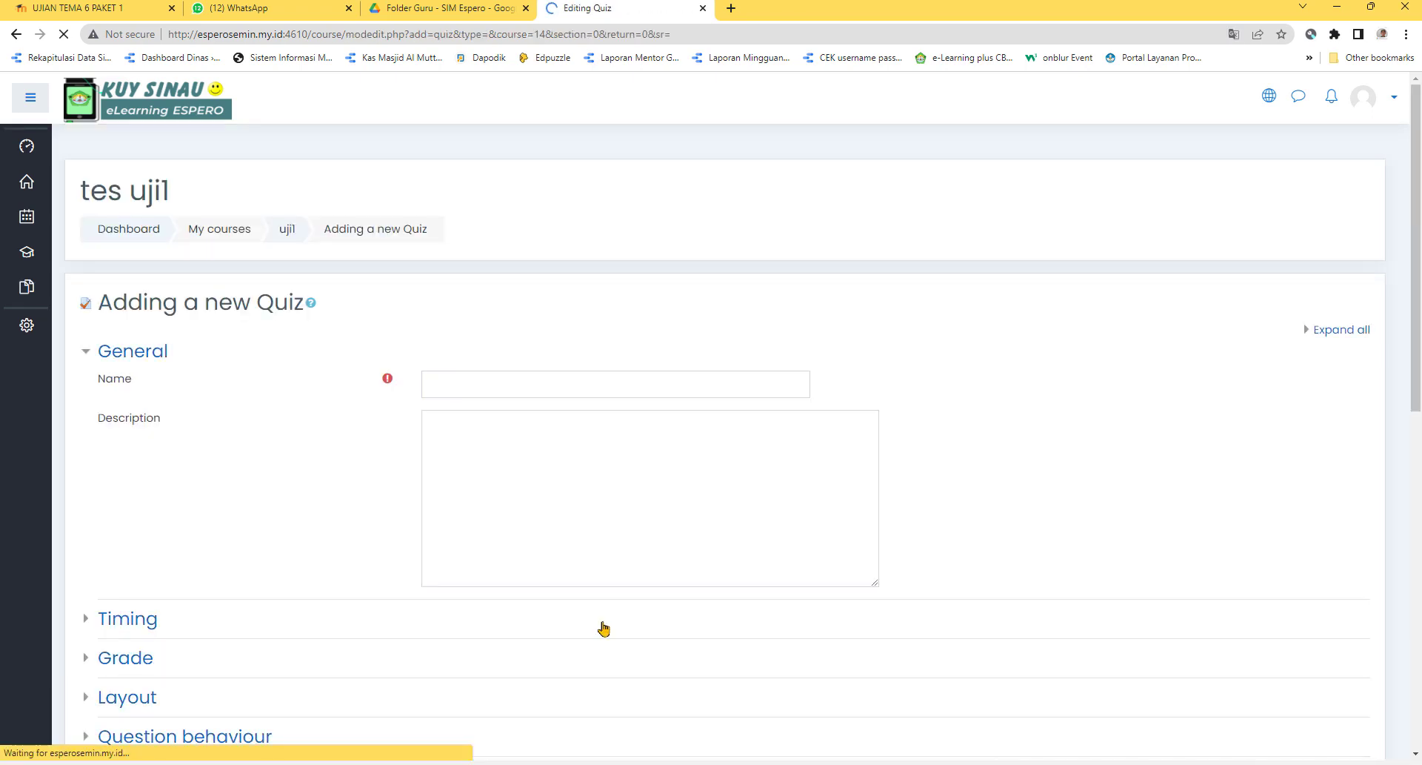
Name the quiz "UJi coba" and enter "awali dengan berdoa" as the first line of its description.
left_click(472, 385)
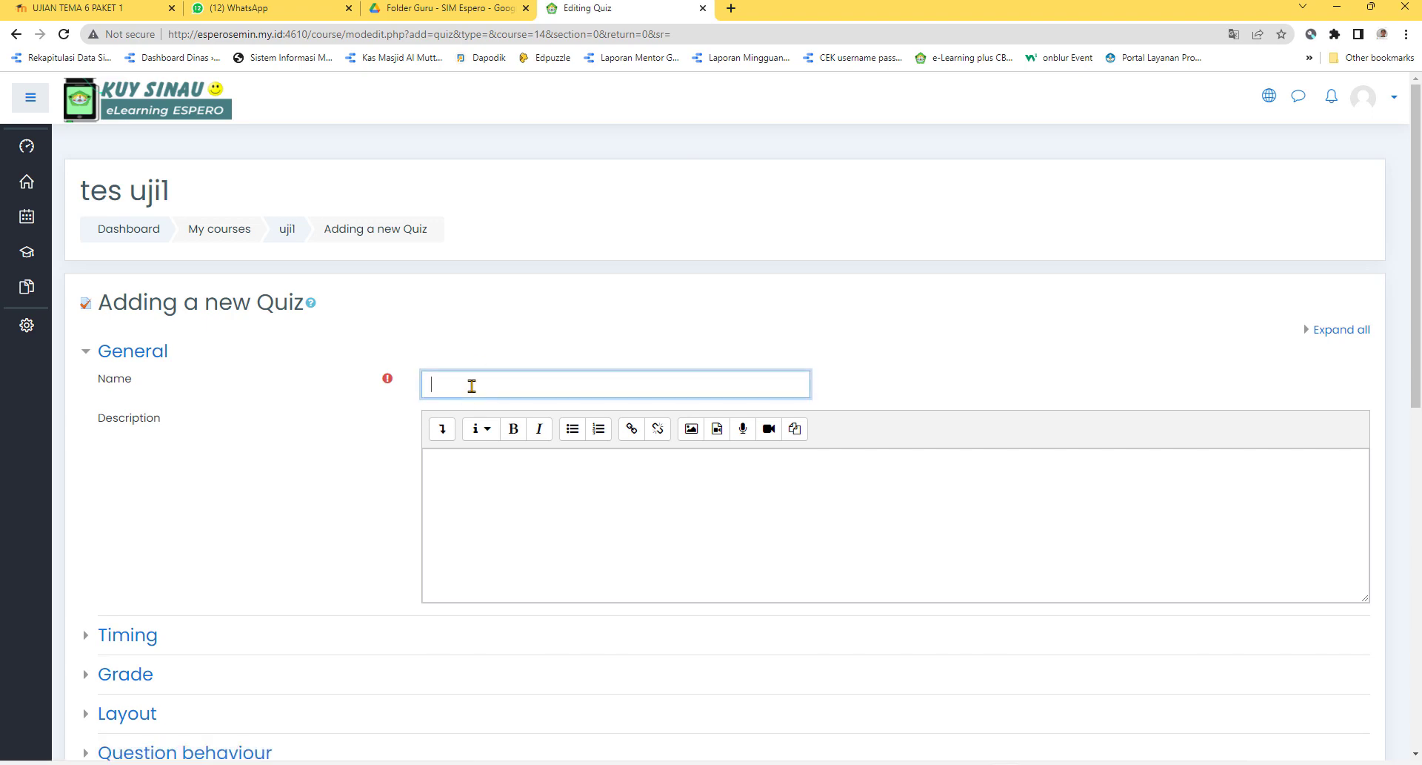
type("UJi coba")
left_click(466, 474)
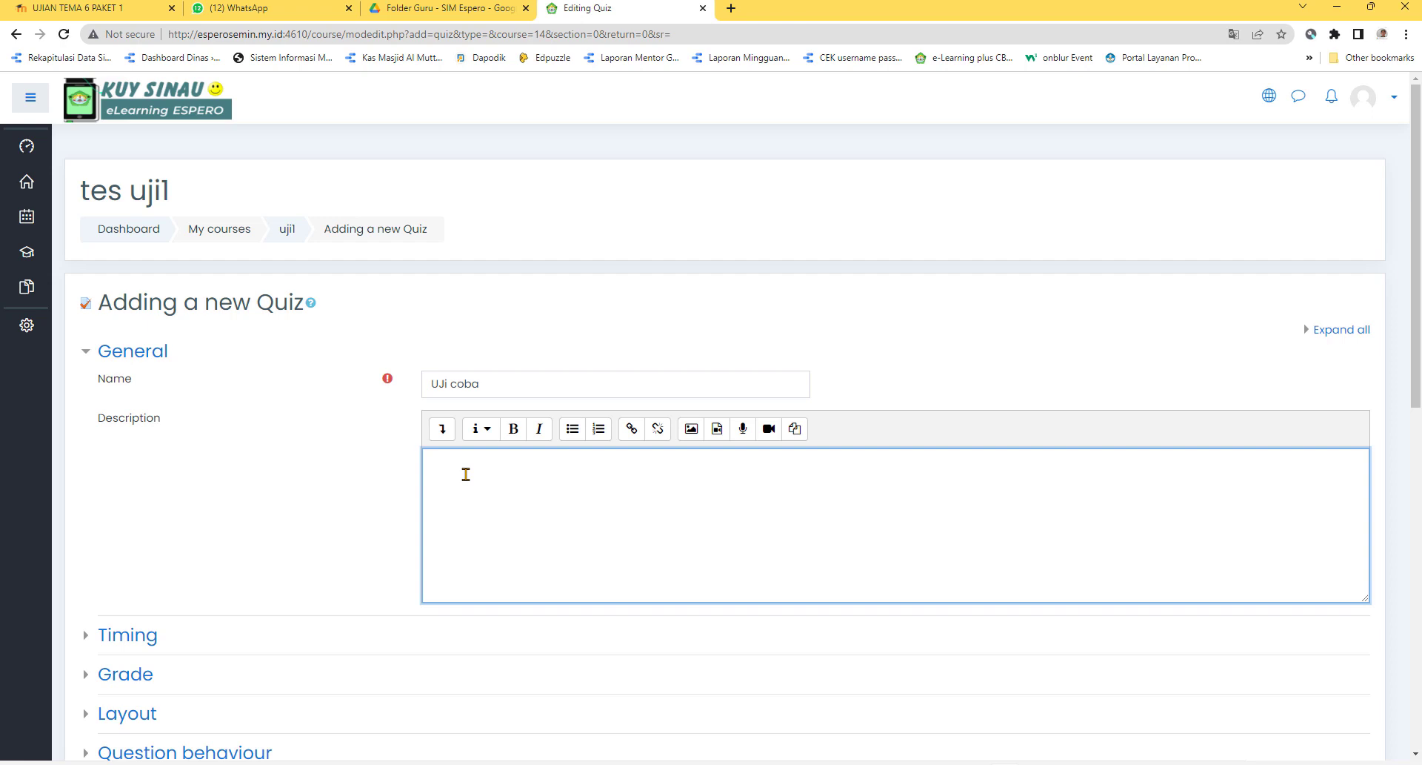
type("Silahka")
key("BackSpace")
key("BackSpace")
key("BackSpace")
key("BackSpace")
key("BackSpace")
key("BackSpace")
key("BackSpace")
type("ber")
key("BackSpace")
key("BackSpace")
key("BackSpace")
type("awalai")
key("BackSpace")
key("BackSpace")
type("i dengan berdoa ")
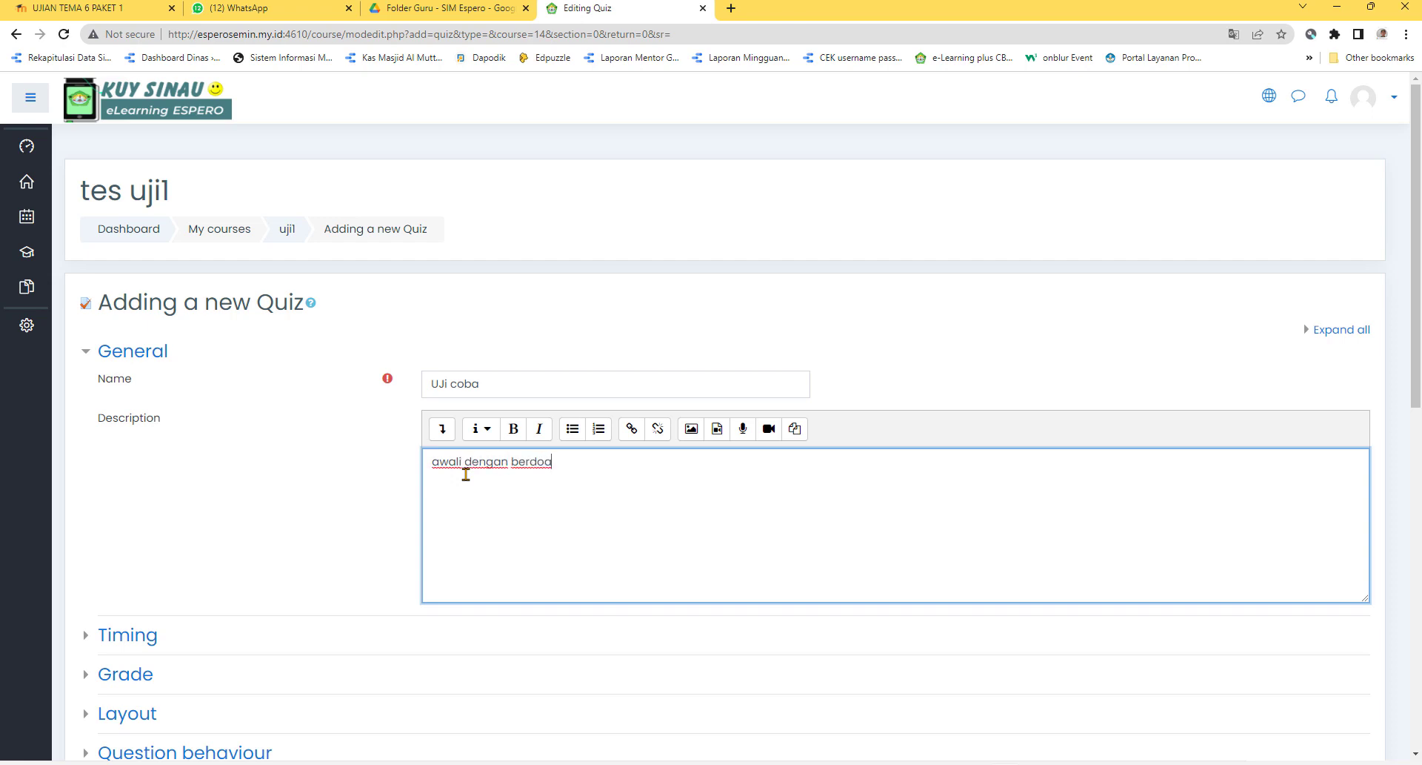
Add the line "gunakan waktu sebaik mungkin" to the quiz description.
type("gunakan b")
key("BackSpace")
type("waktu sebaik ")
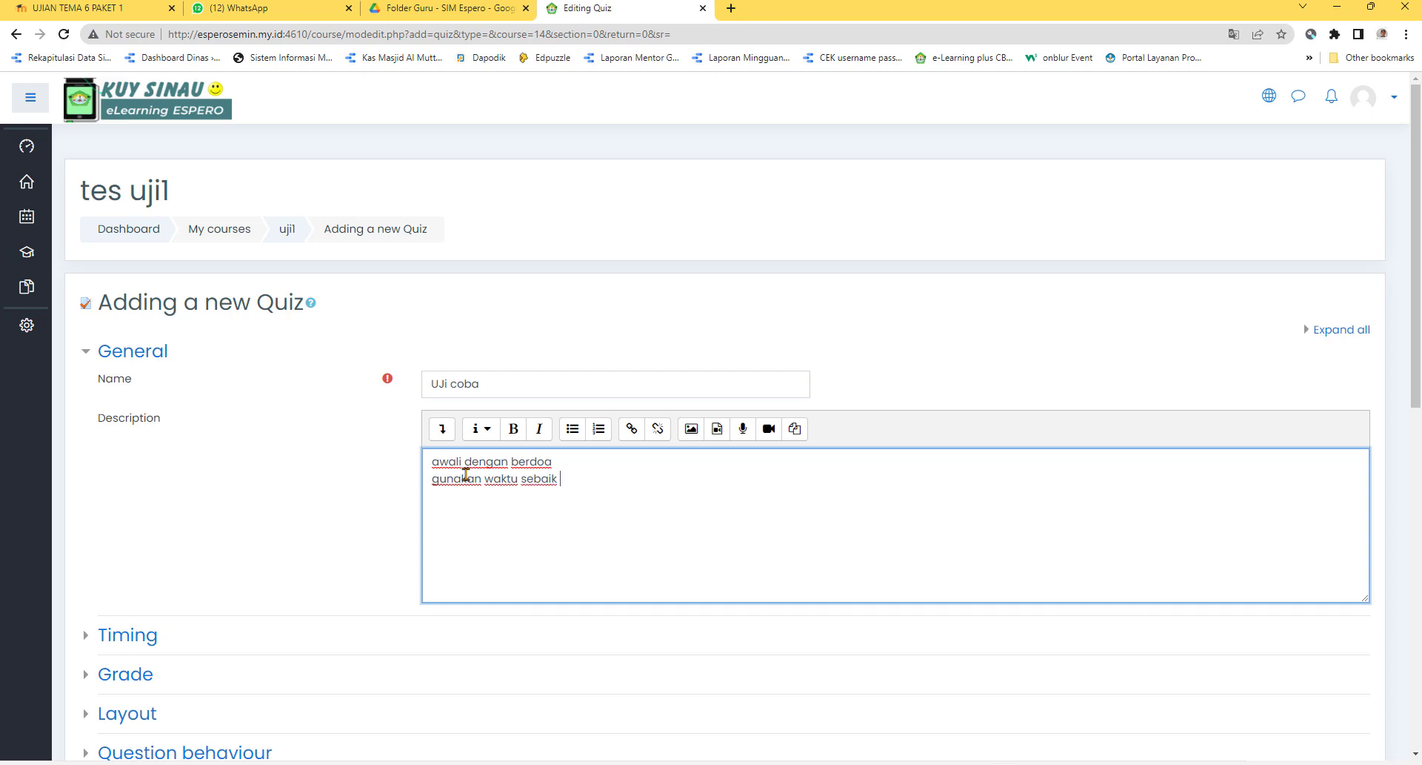
type("munkgi")
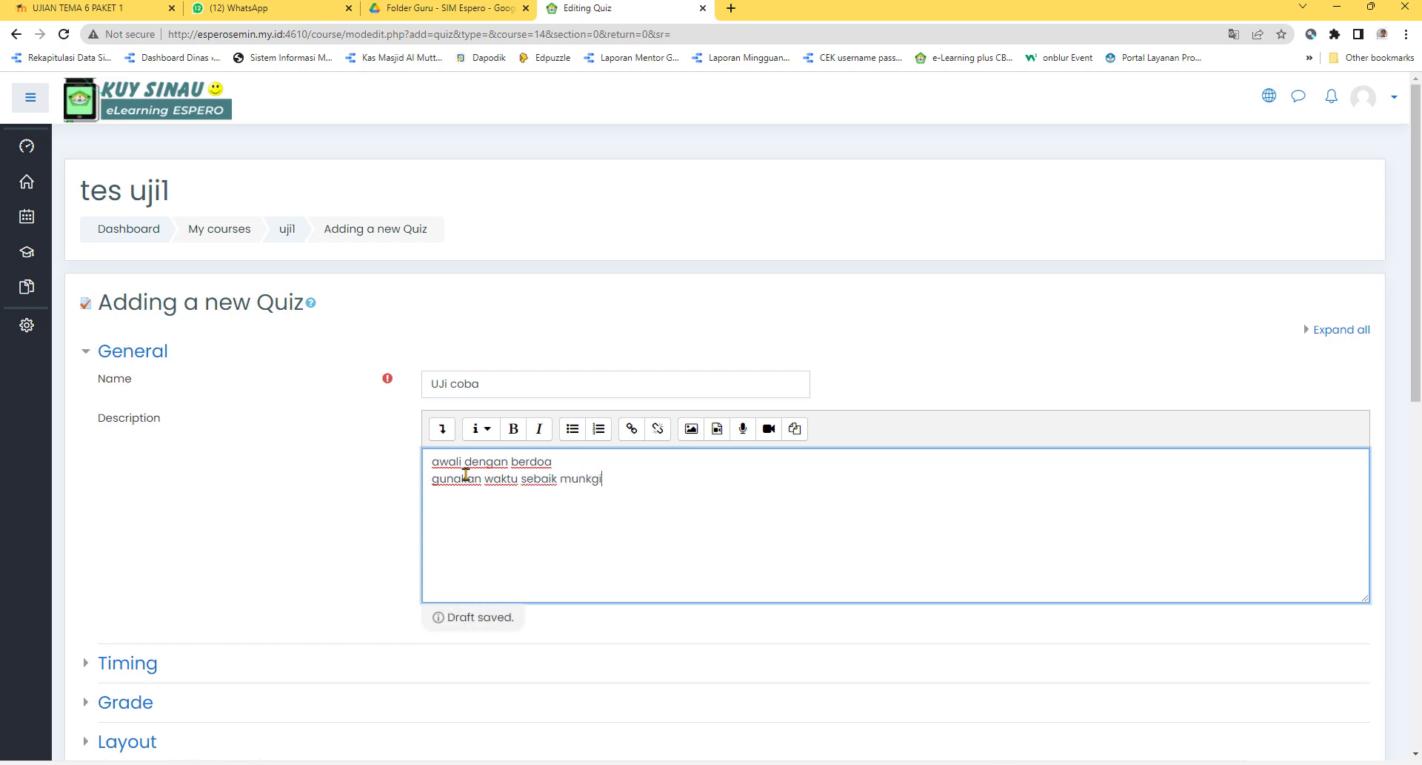
type("n")
key("BackSpace")
key("BackSpace")
key("BackSpace")
key("BackSpace")
type("gi")
key("Return")
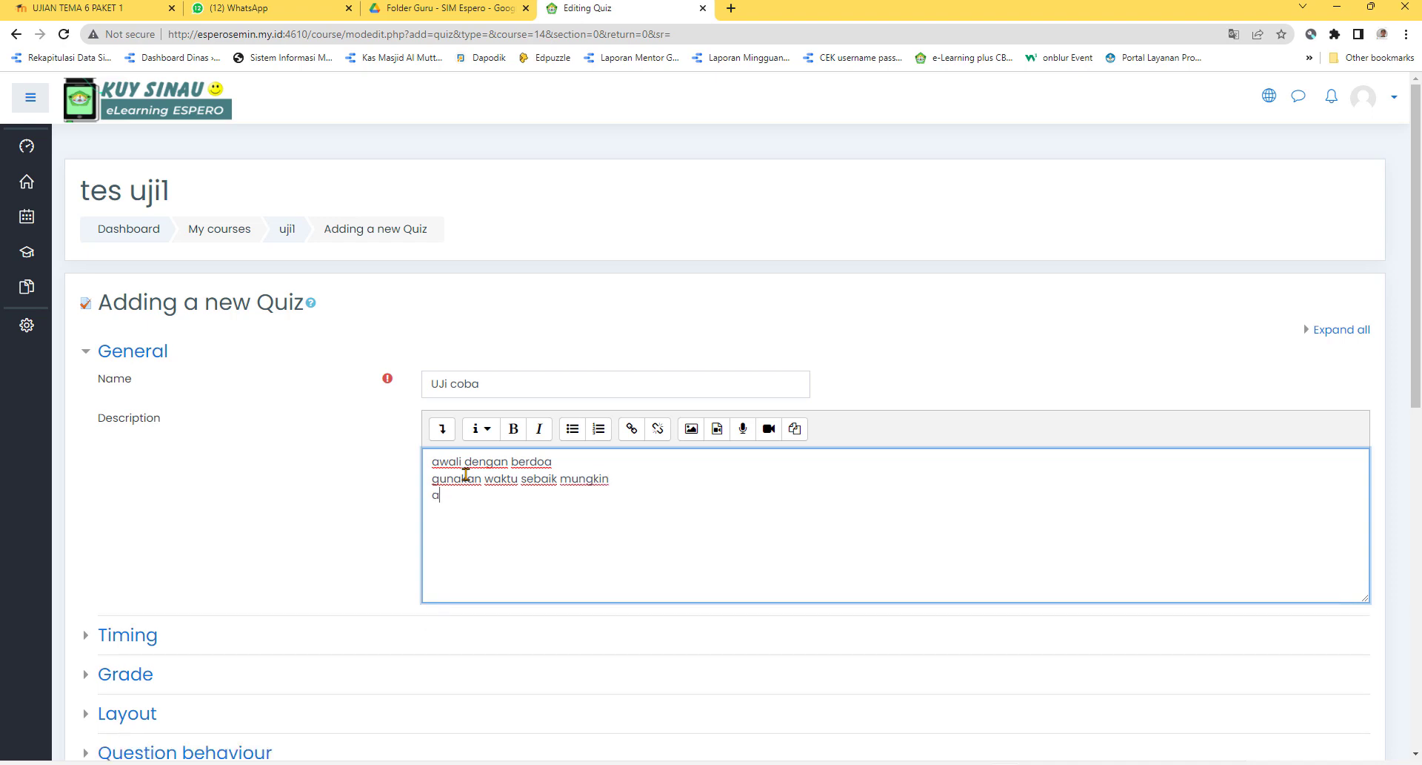
Add the description lines "alokasi waktu ujian ini adalah 1 jam" and "jangan lupa klik tombol submit and finish jika telah selesai".
type("alokasi waktu ujian ini adalah ")
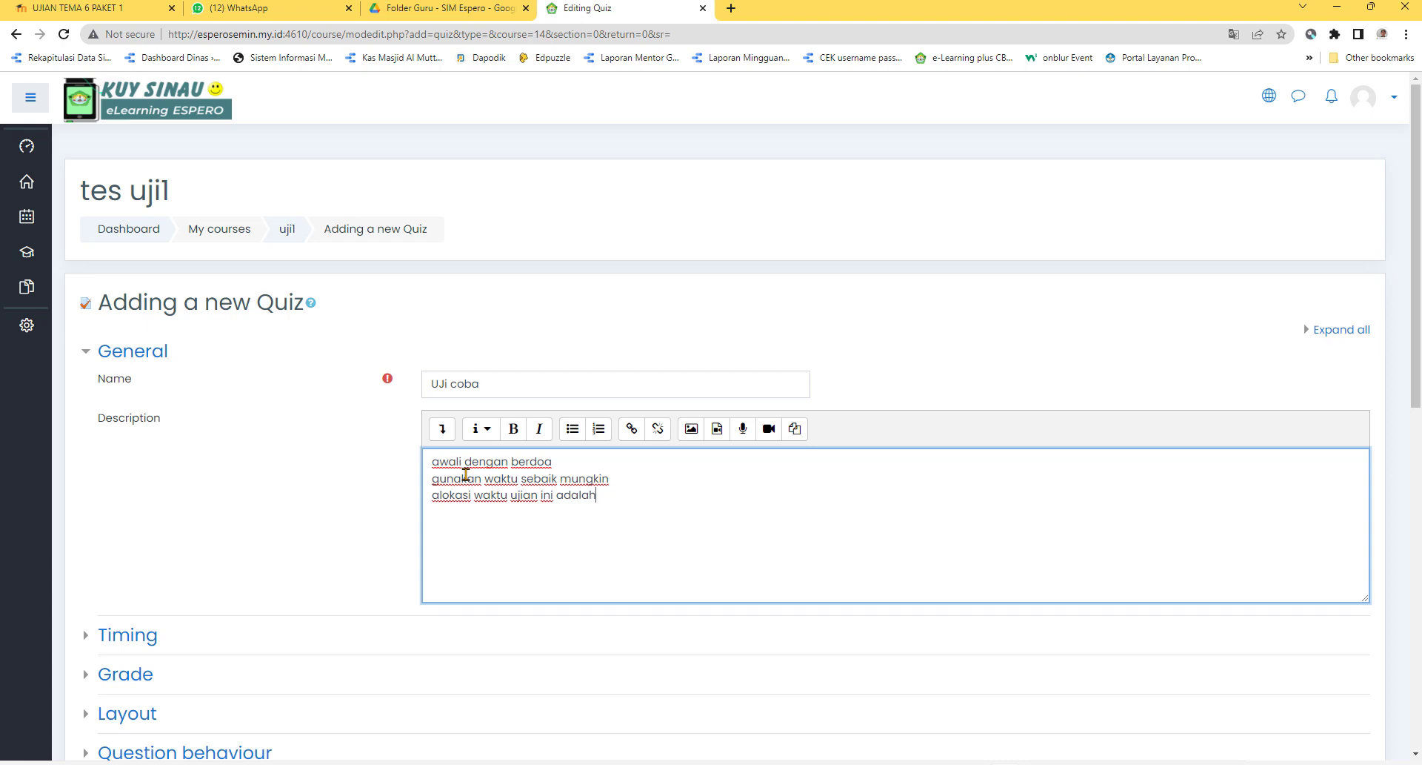
type("1 jam")
scroll(465, 474, "down", 1)
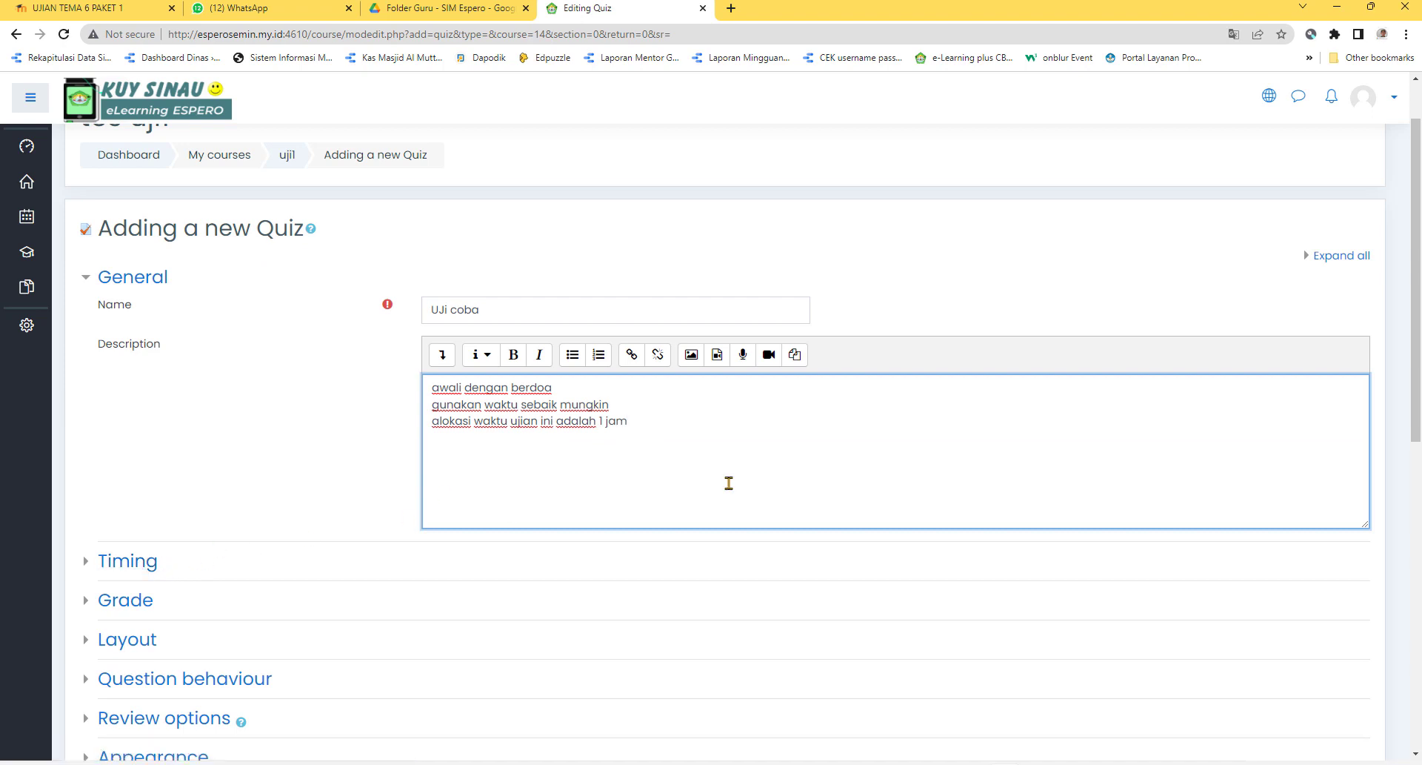
type("jangan lupa klik tombol sub")
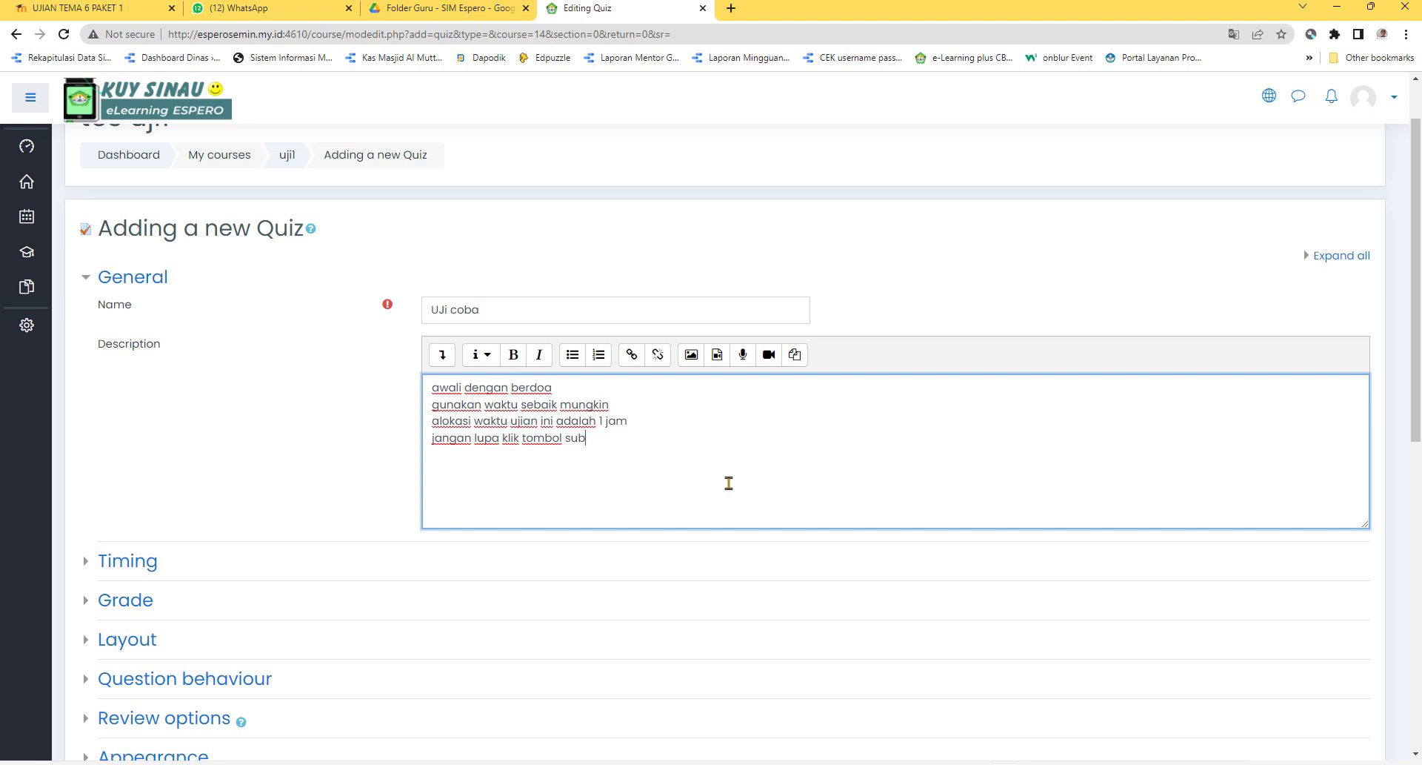
type("mit adn")
key("BackSpace")
type("nd finish jika selah se")
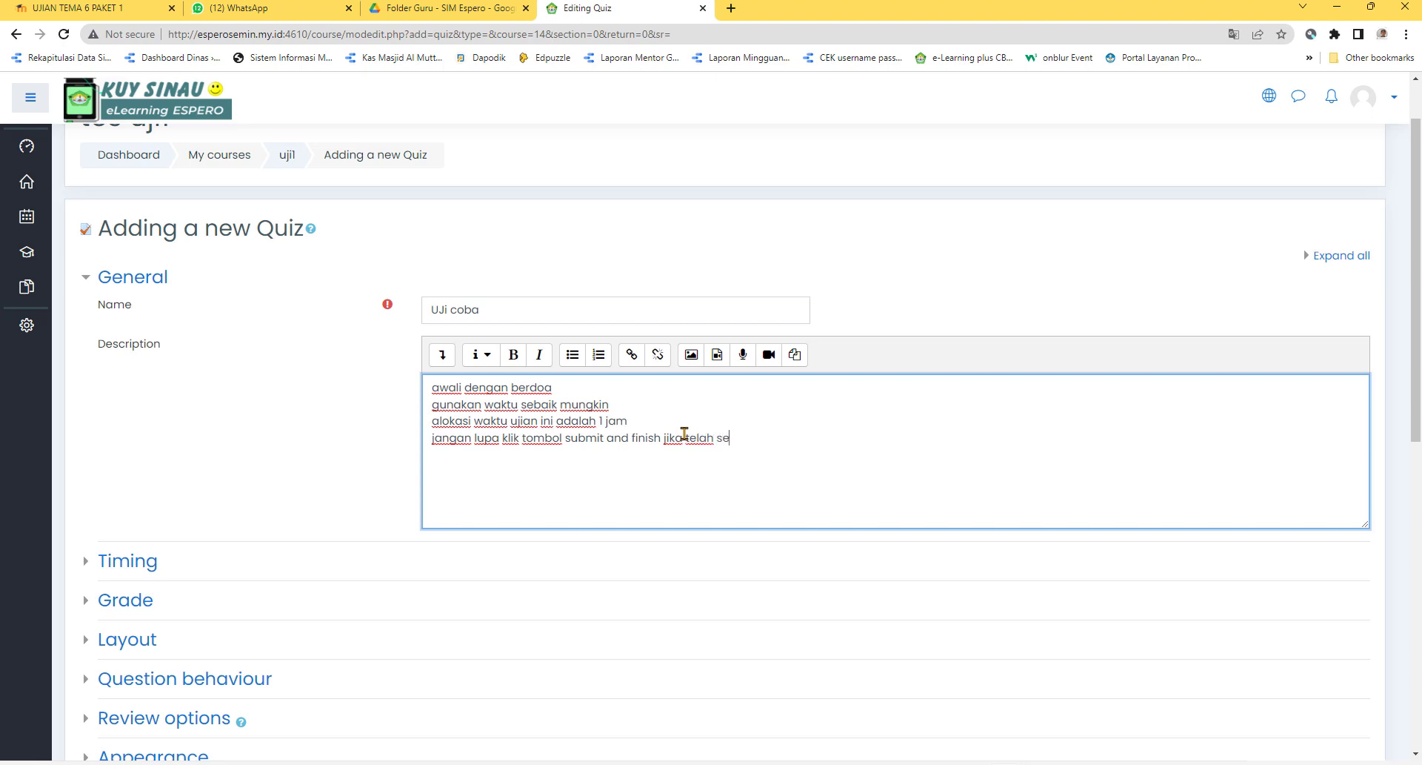
type("lesai")
Make the words "submit and finish" bold in the quiz description.
left_click_drag(569, 439, 660, 439)
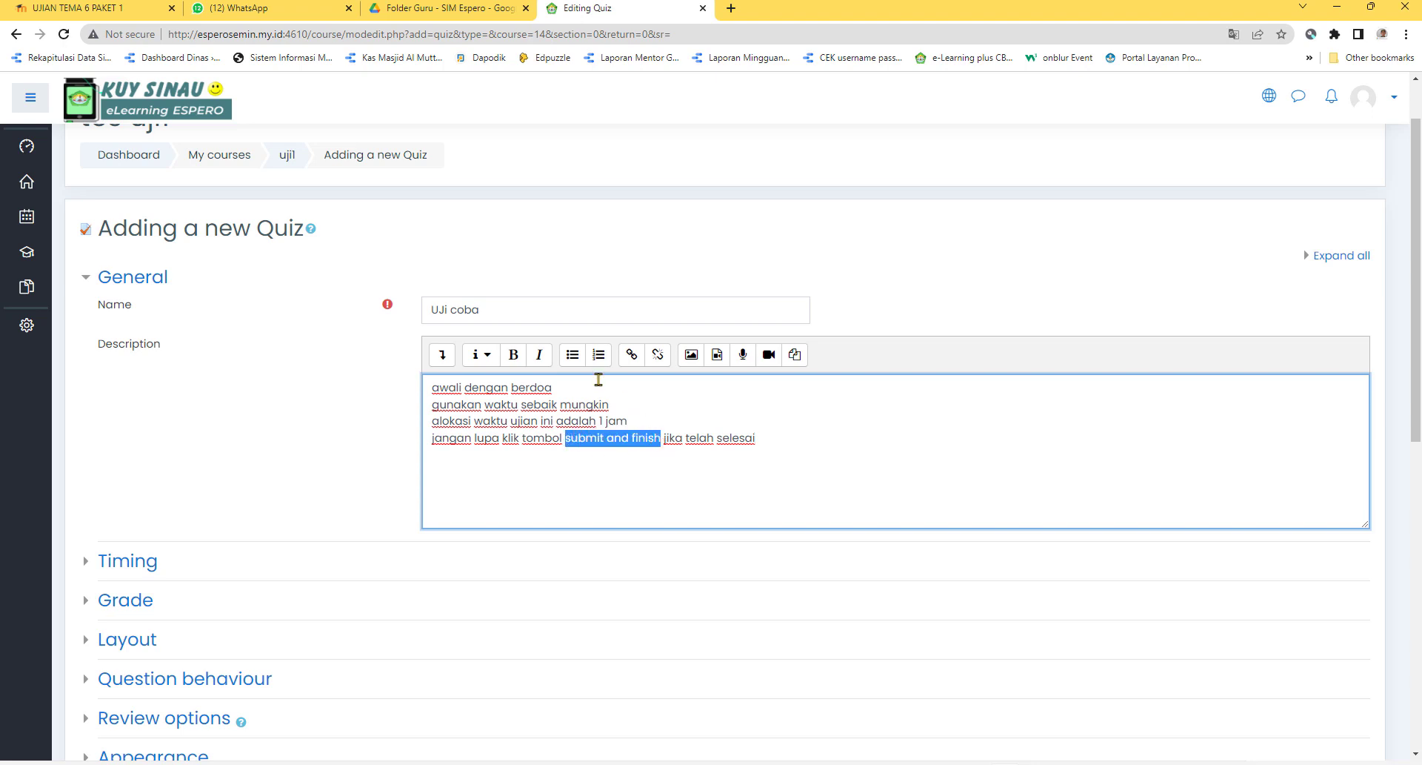
left_click(513, 354)
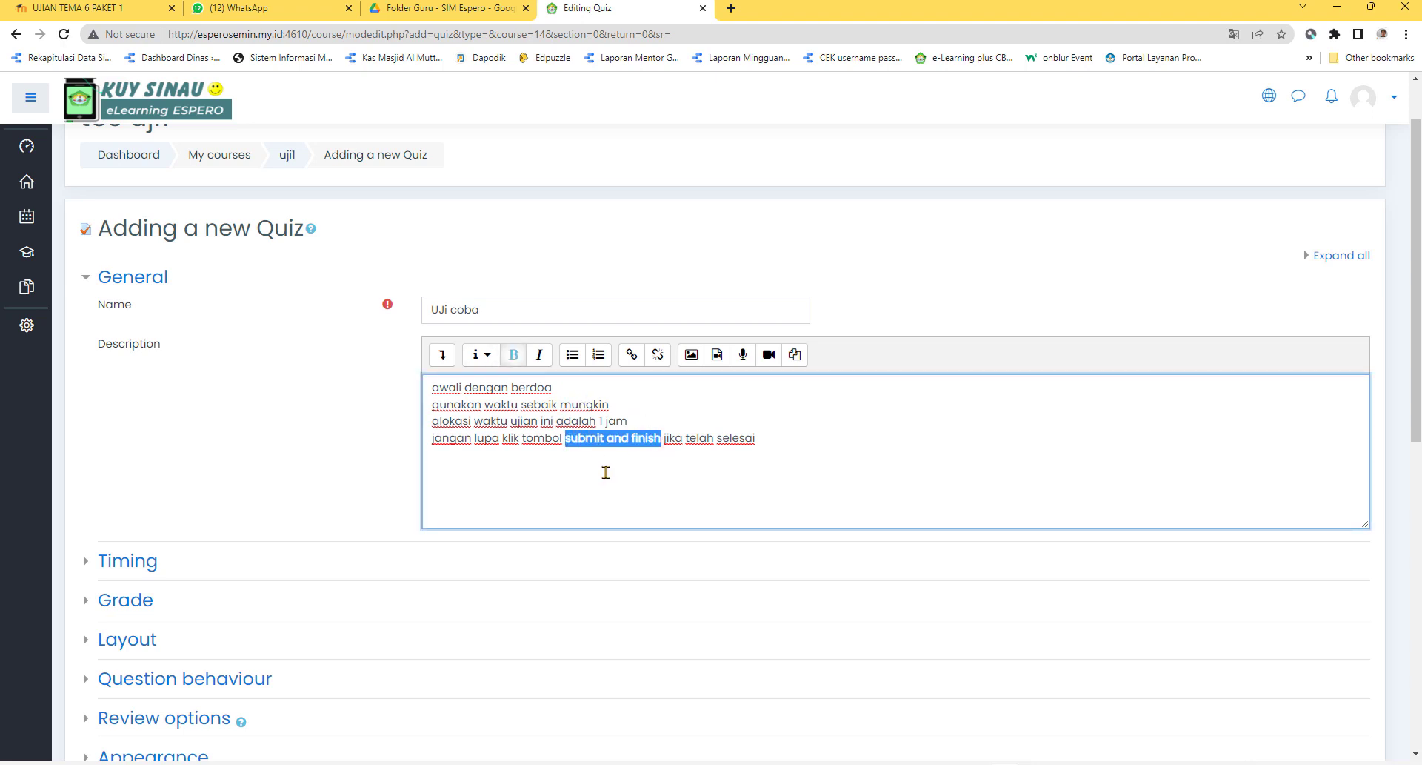
left_click(671, 474)
Set the quiz time limit to 1 hour in the timing settings.
scroll(443, 566, "down", 2)
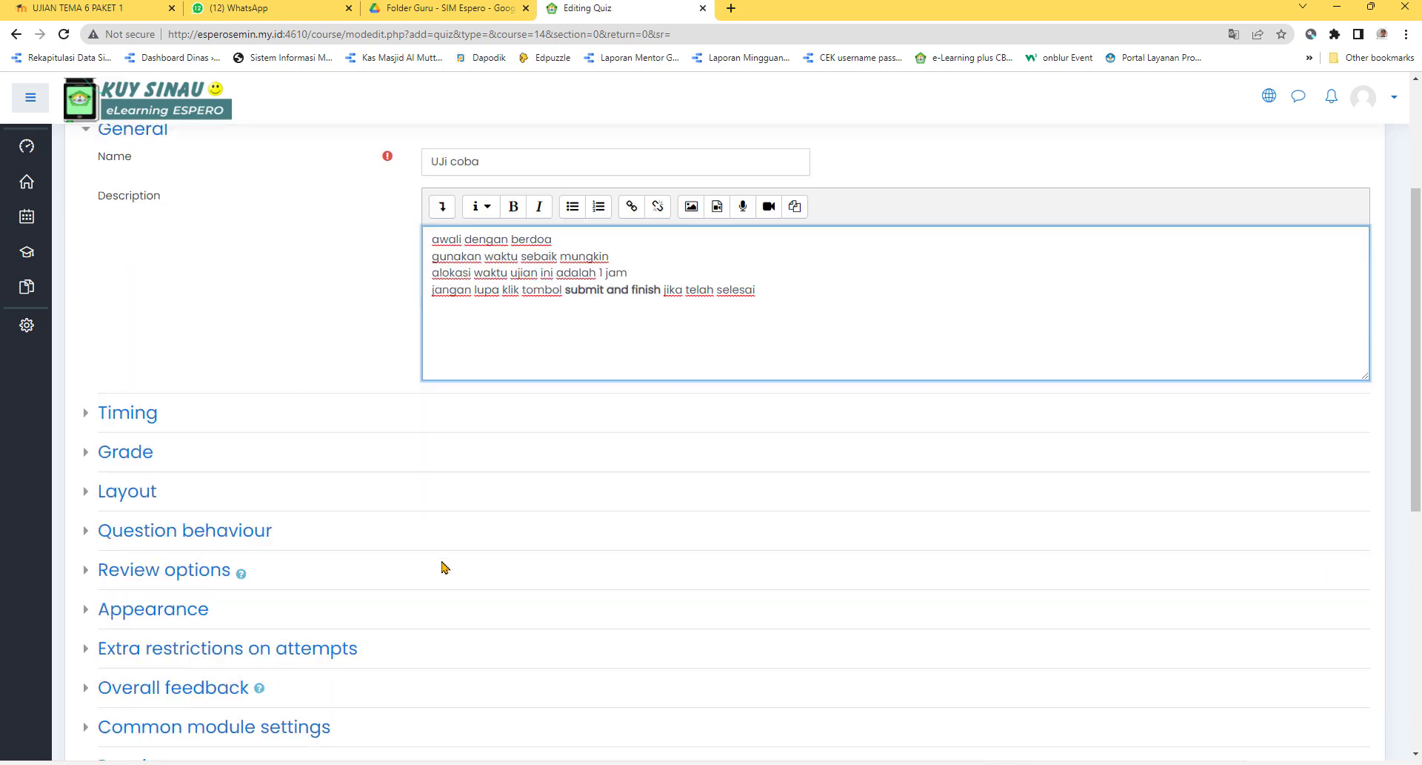
left_click(135, 420)
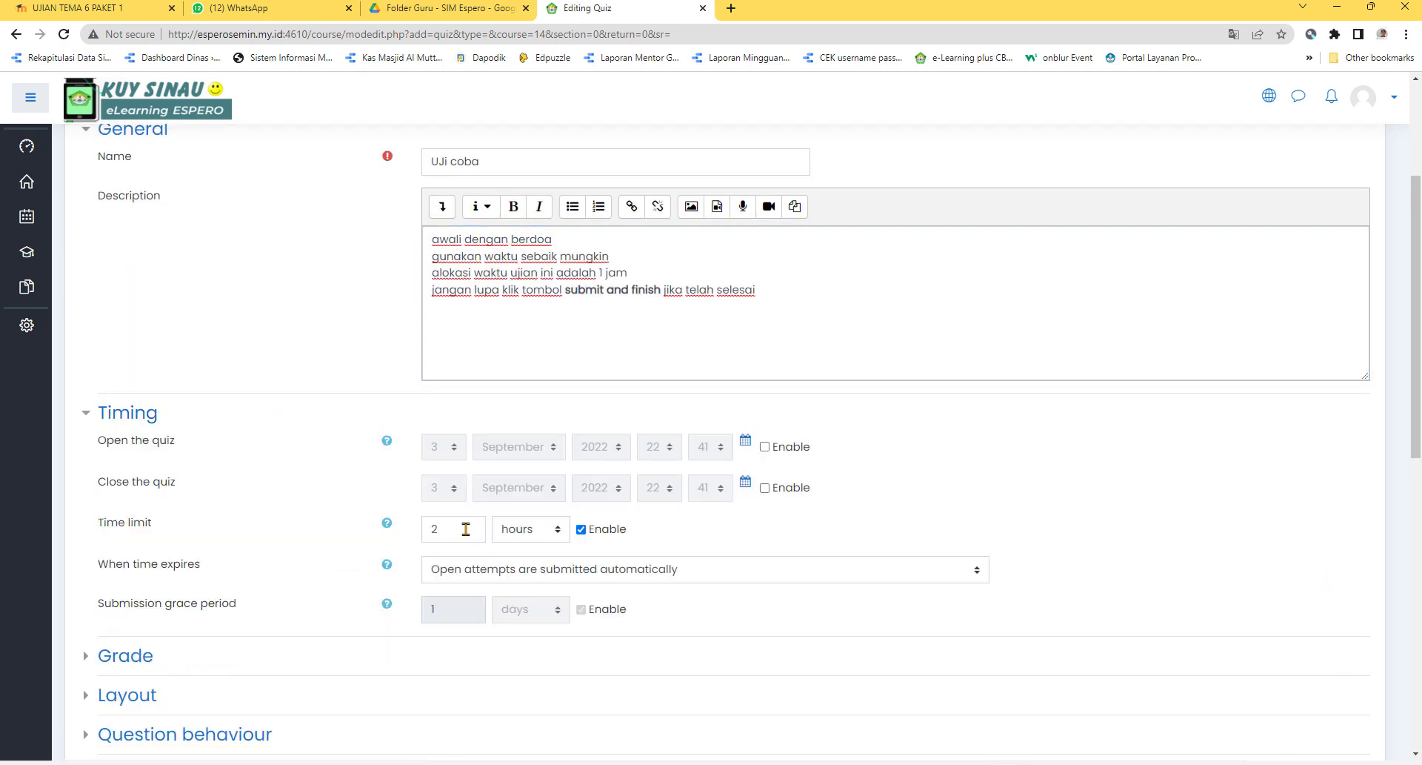
left_click_drag(465, 528, 425, 529)
type("1")
Try enabling the quiz's opening date and closing date, switching each one off again.
left_click(765, 447)
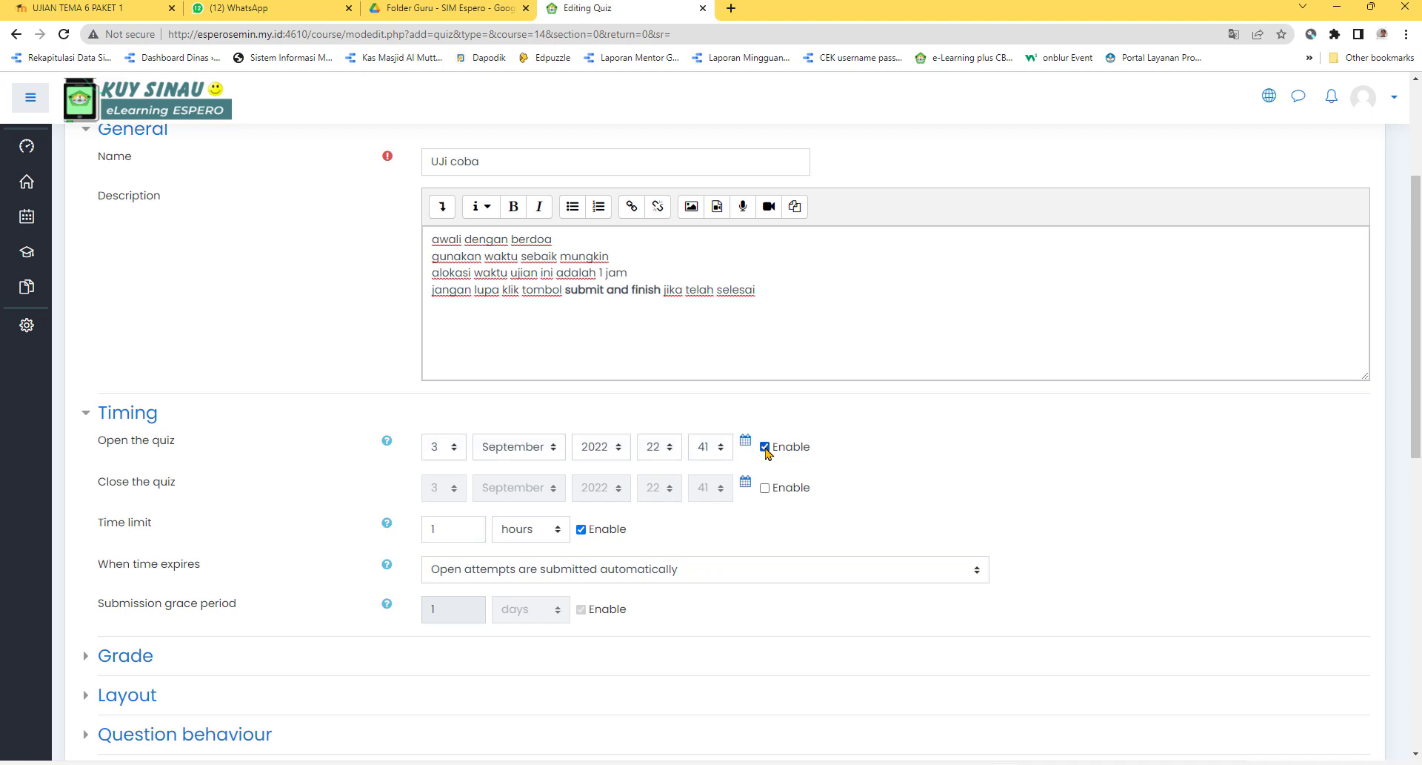
left_click(765, 447)
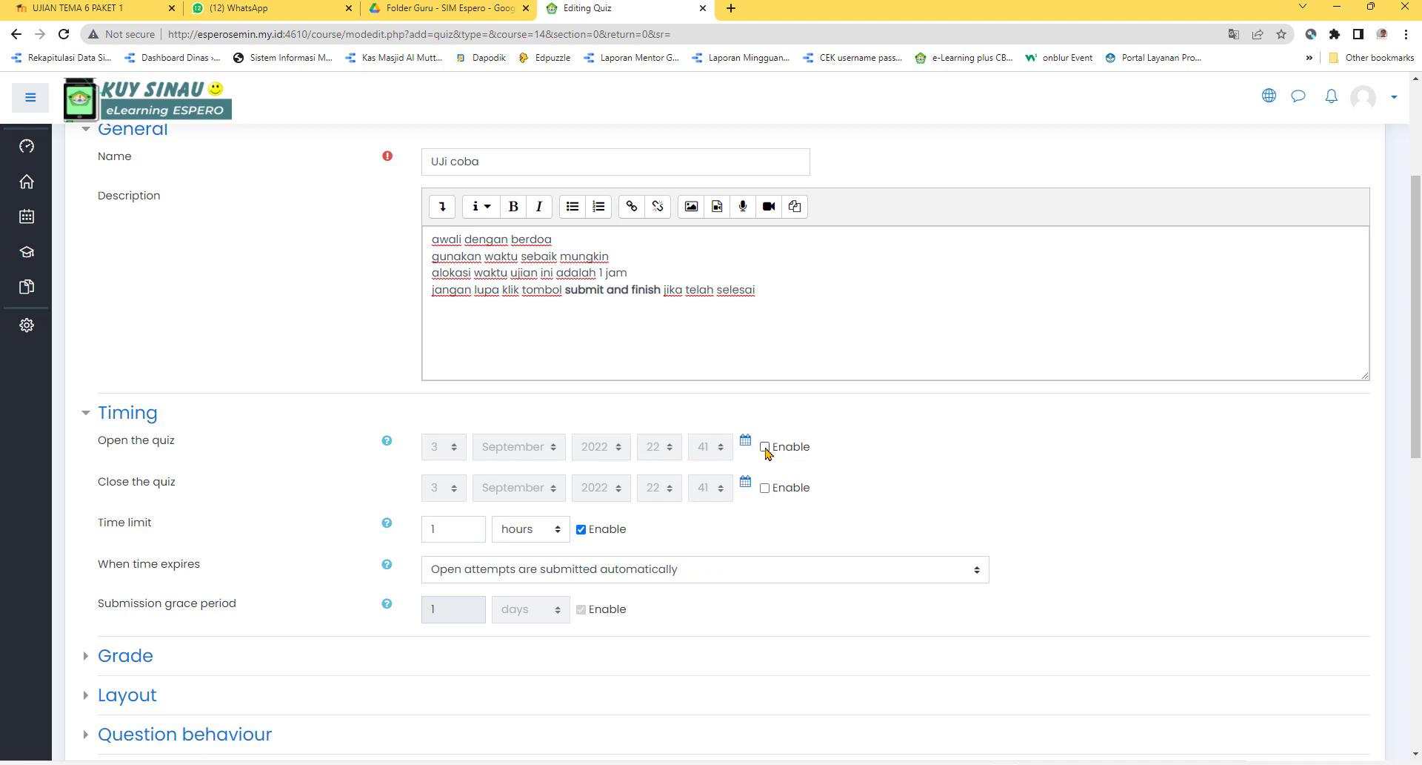
left_click(766, 489)
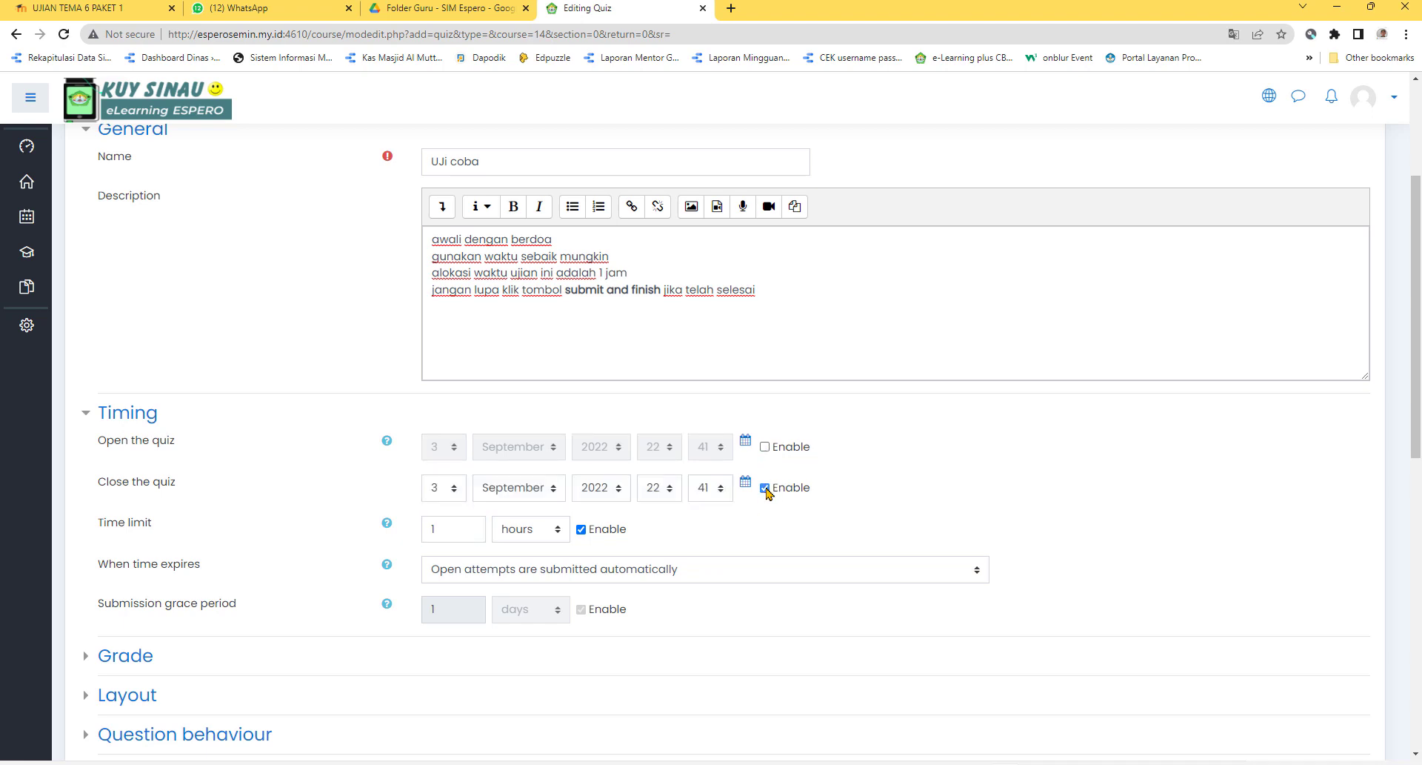
left_click(766, 488)
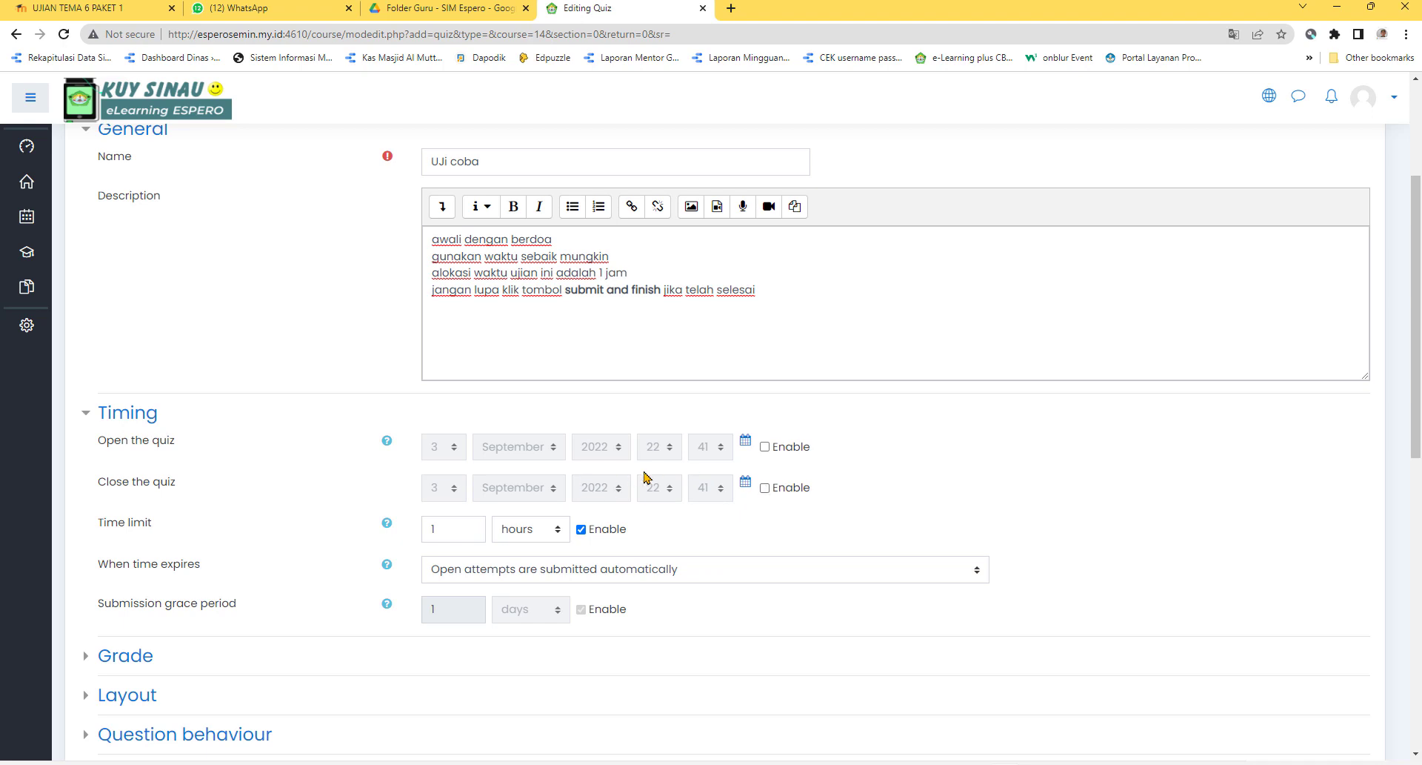
Examine the options for what happens when time expires and the grade settings, including the available grade categories.
scroll(644, 476, "down", 2)
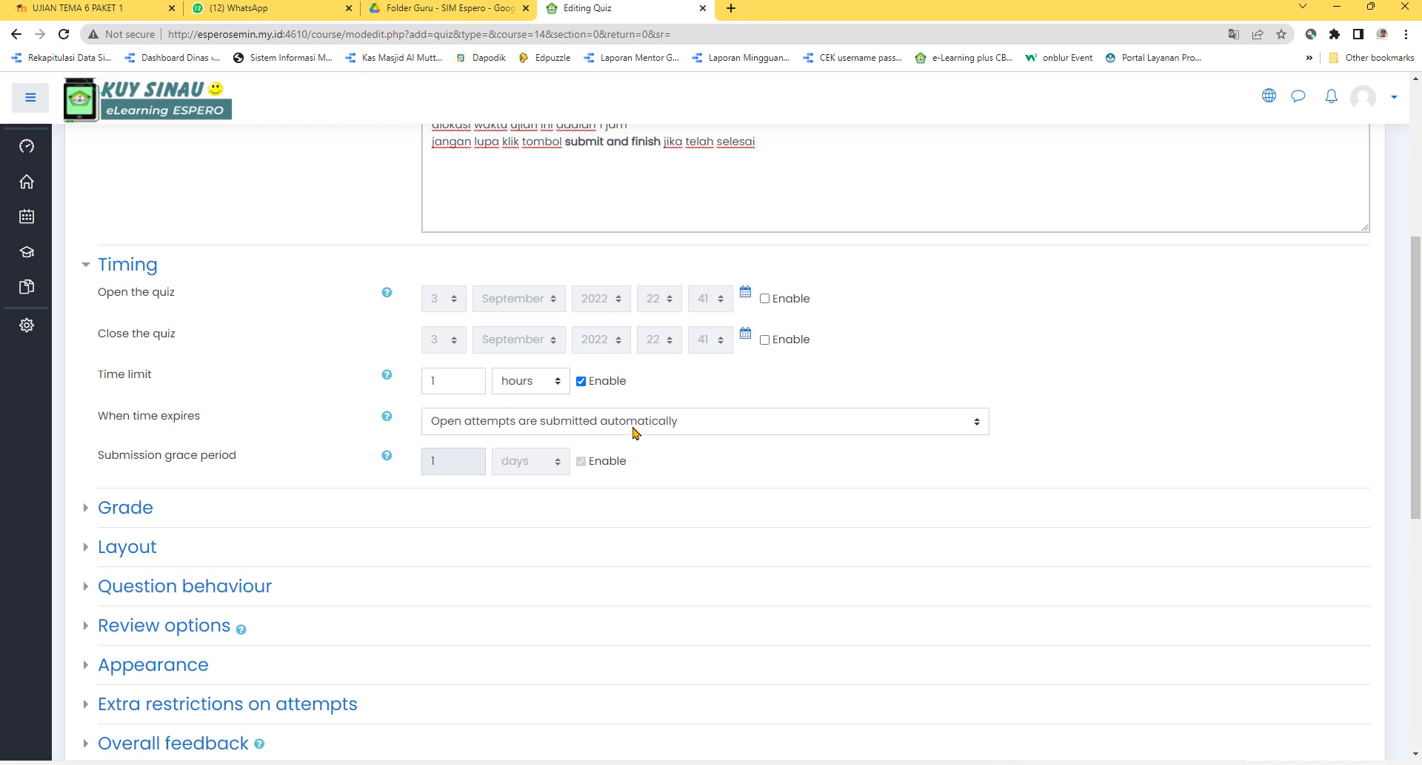
left_click(635, 431)
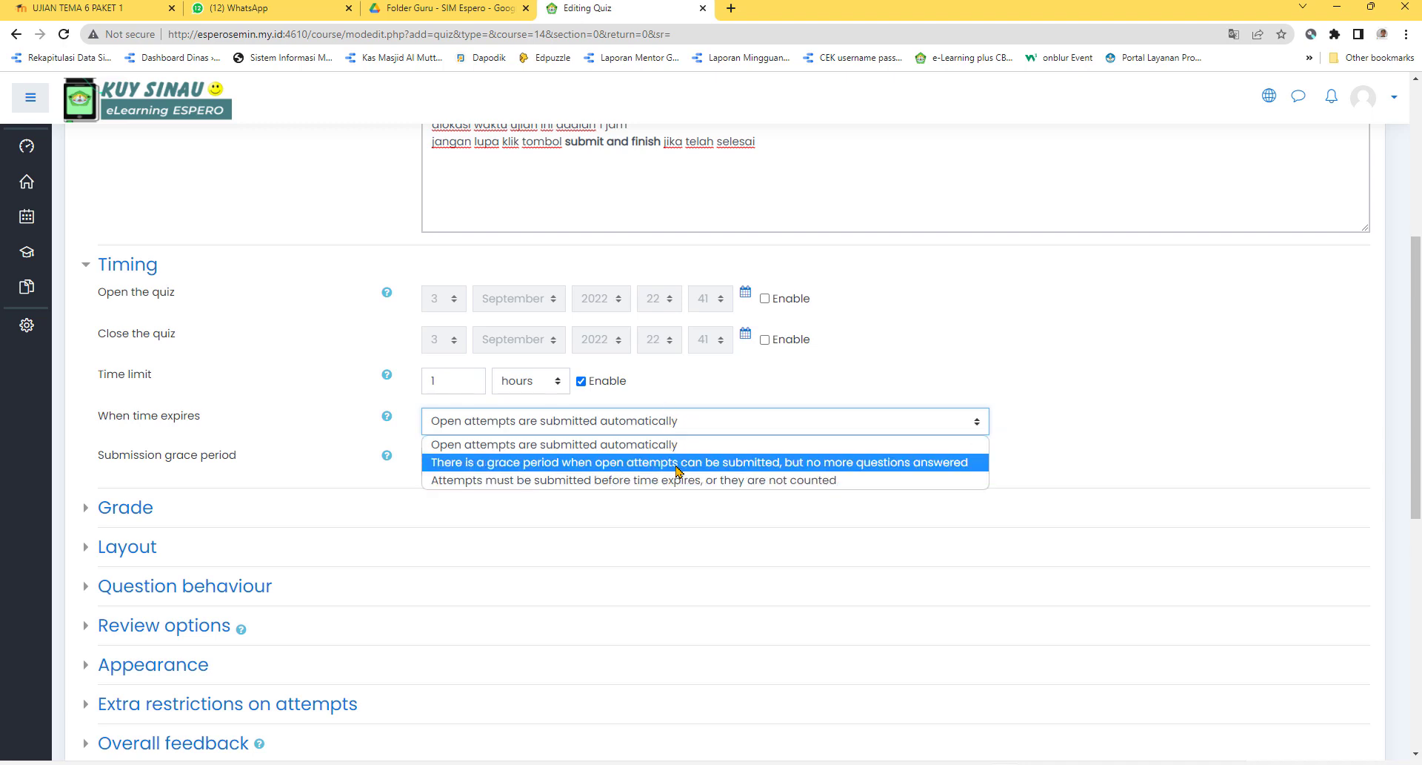
left_click(849, 381)
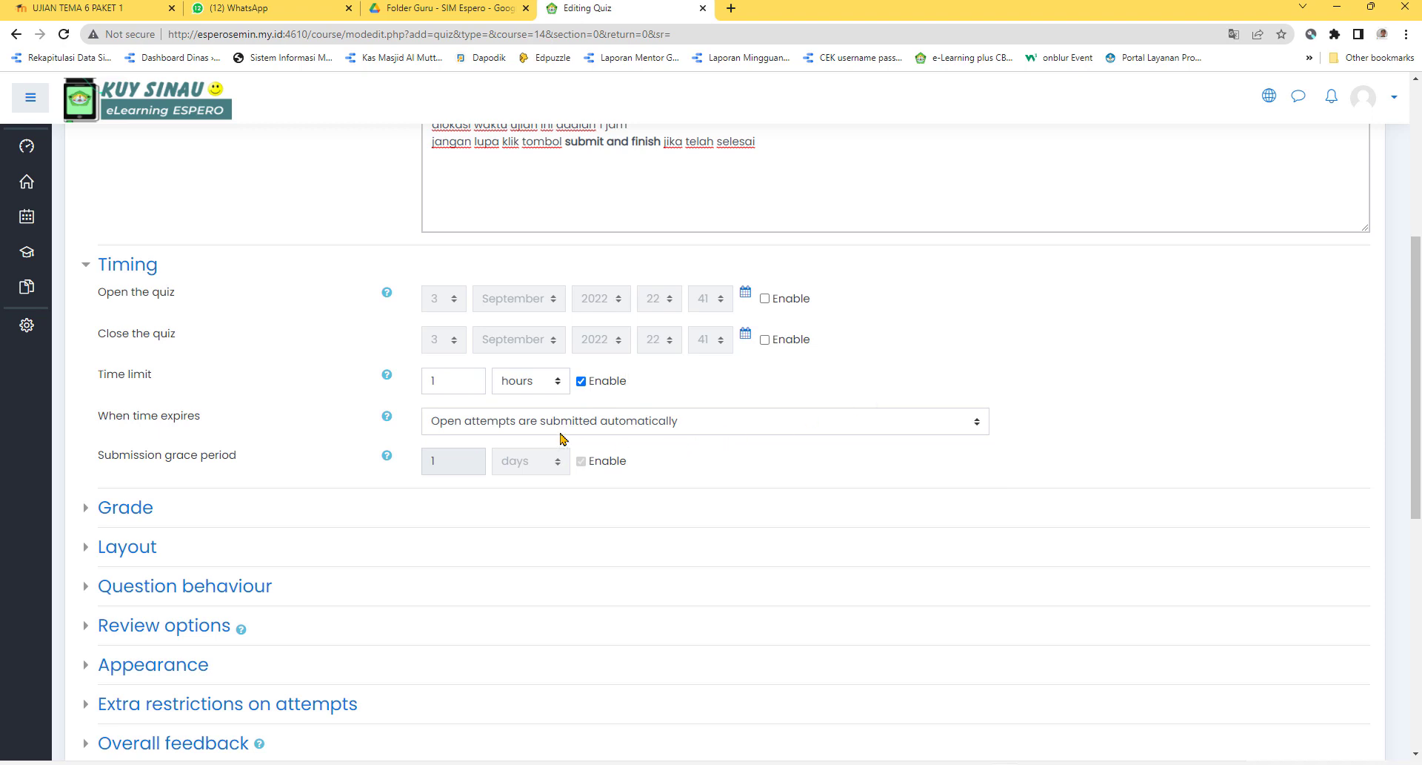
scroll(563, 437, "down", 1)
left_click(134, 441)
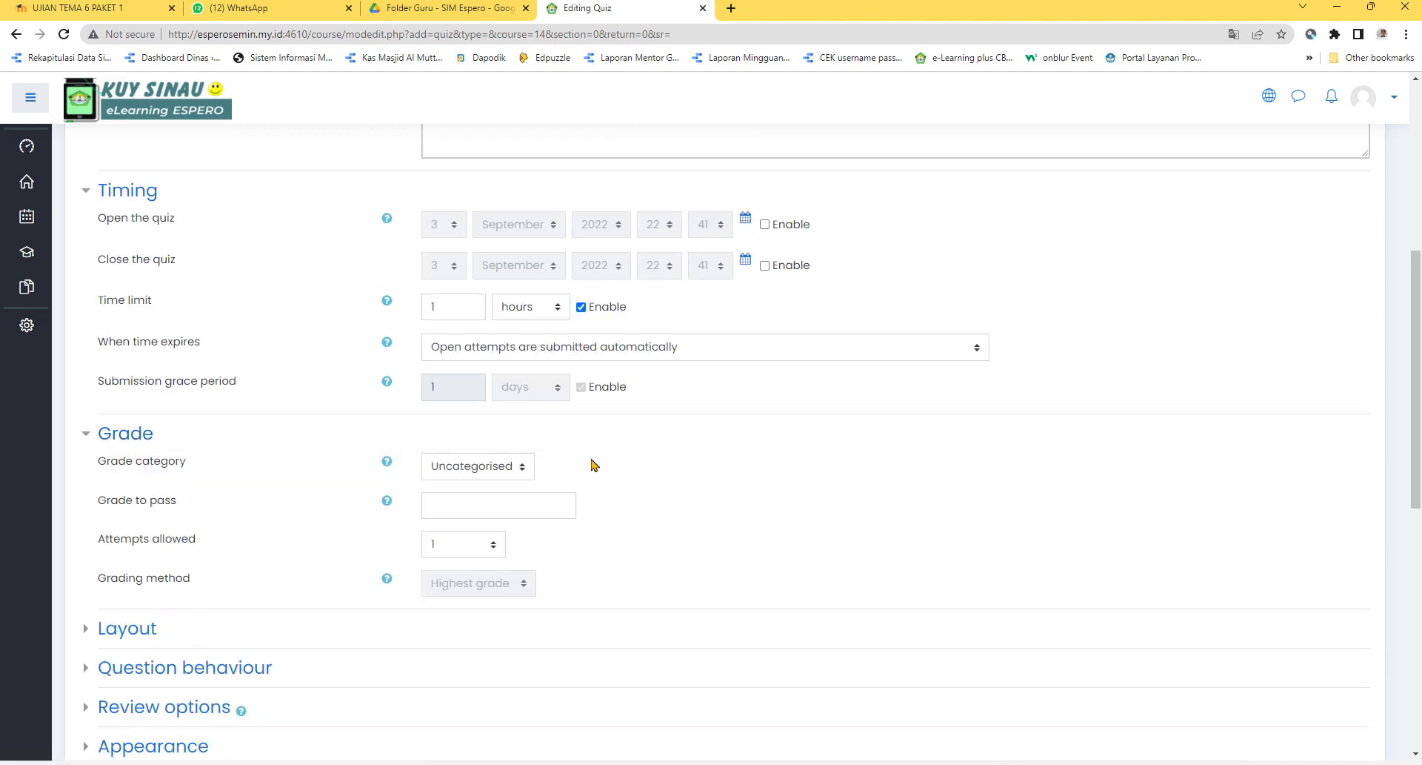
left_click(524, 470)
left_click(524, 471)
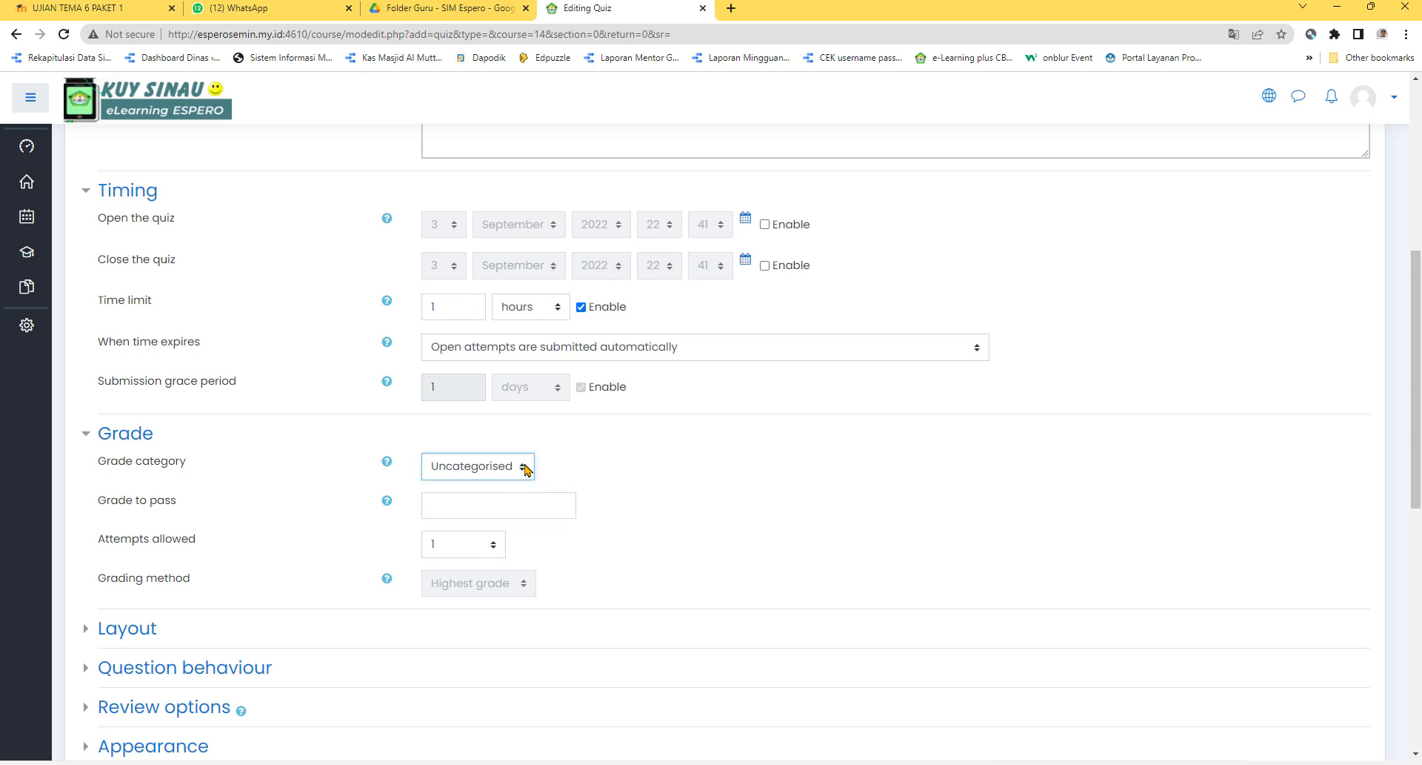
Try allowing 2 quiz attempts, examine the available grading methods, and set the attempts allowed back to 1.
scroll(673, 505, "down", 1)
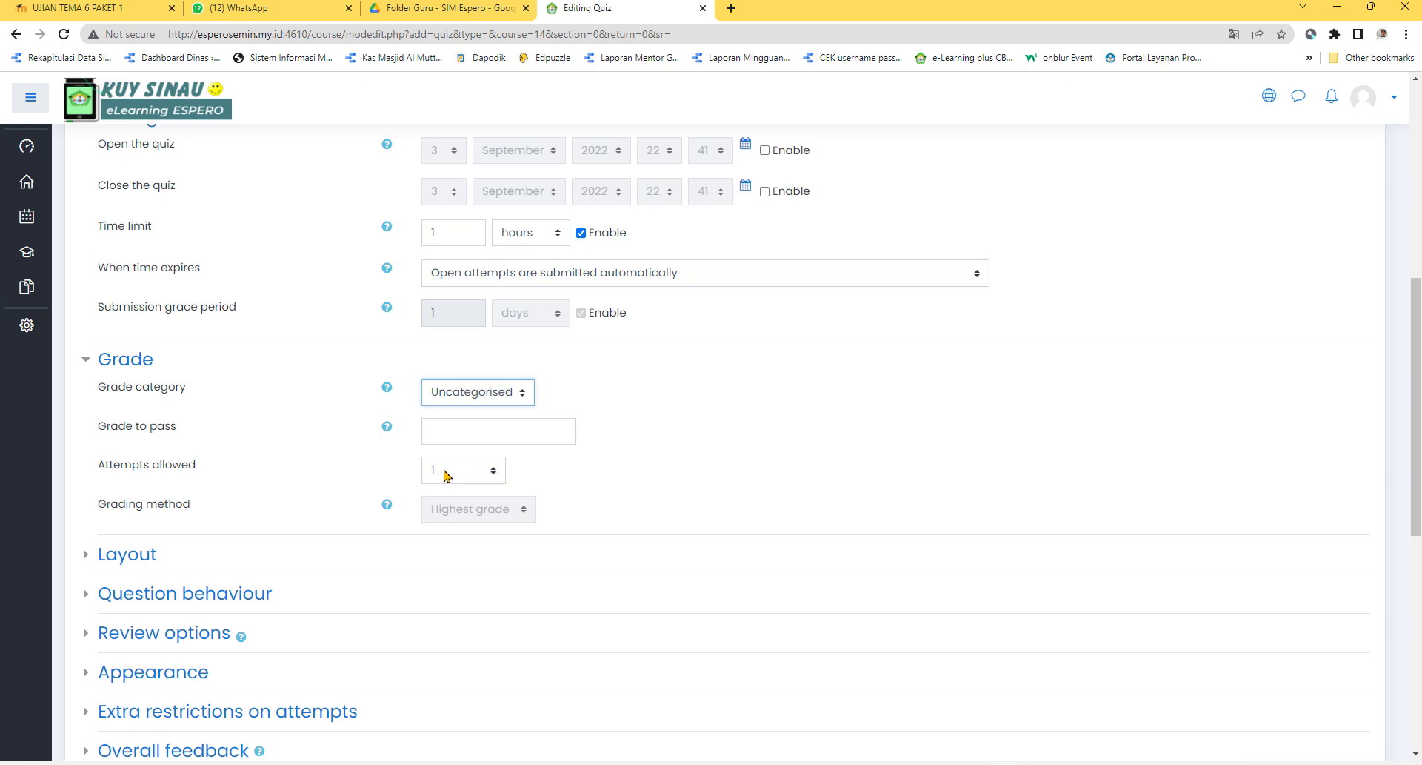
left_click(493, 472)
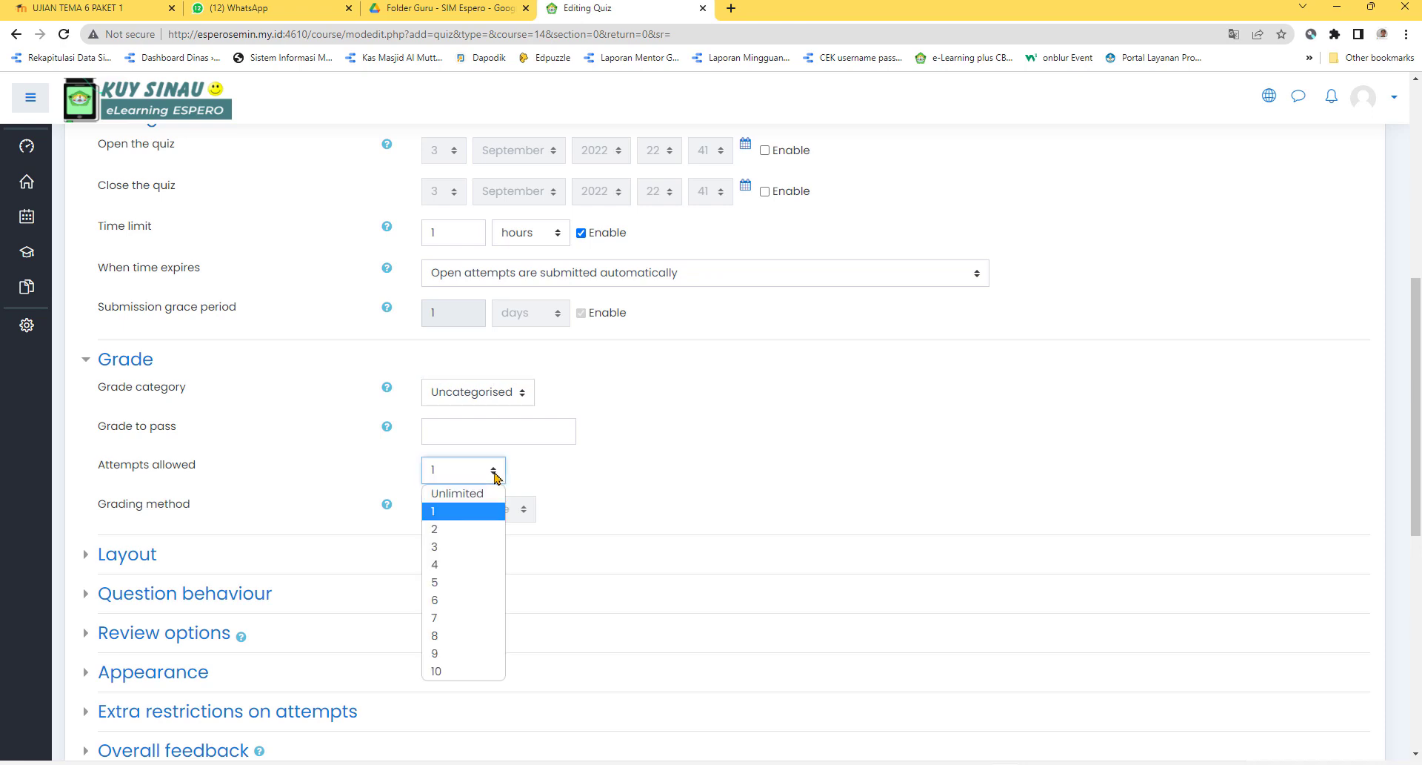
left_click(480, 535)
left_click(492, 480)
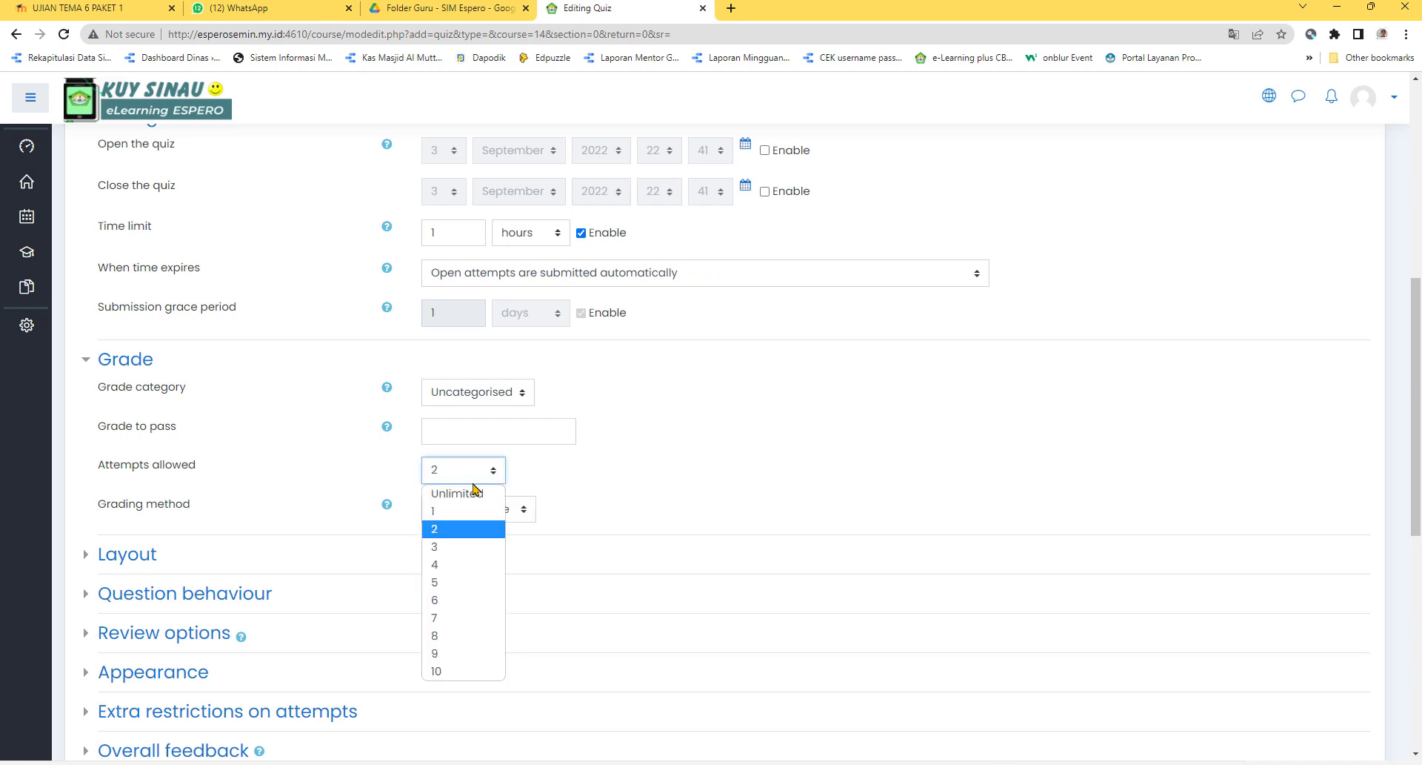
left_click(465, 510)
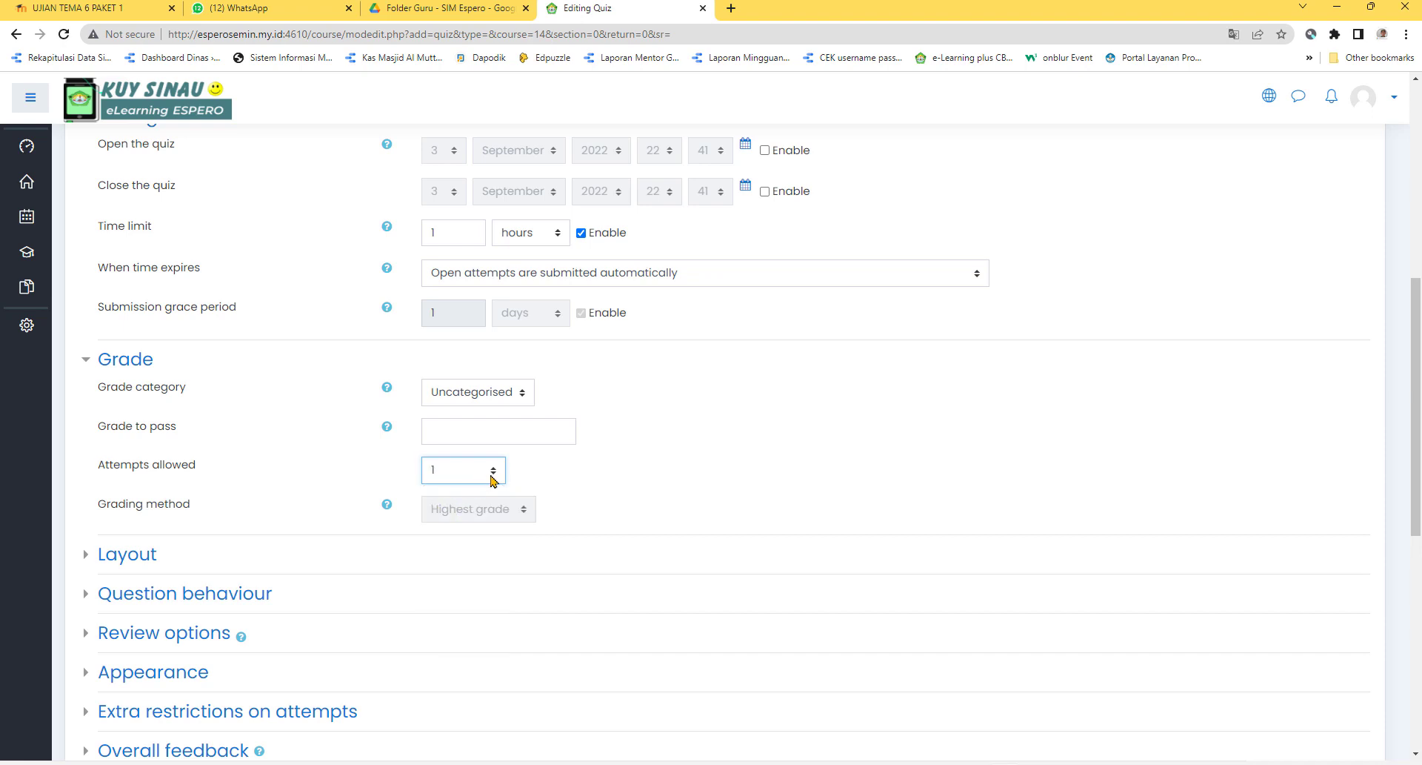
left_click(493, 478)
left_click(457, 538)
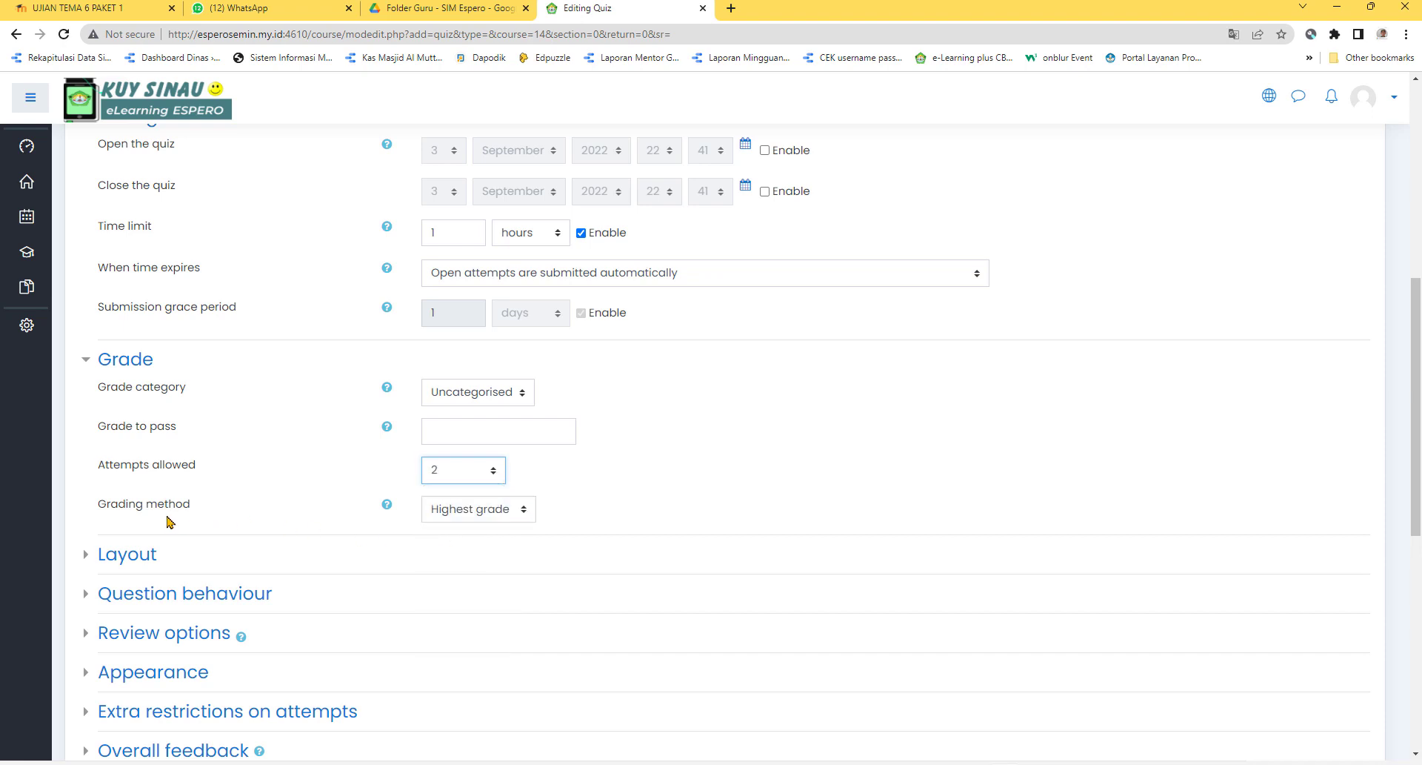
left_click(522, 513)
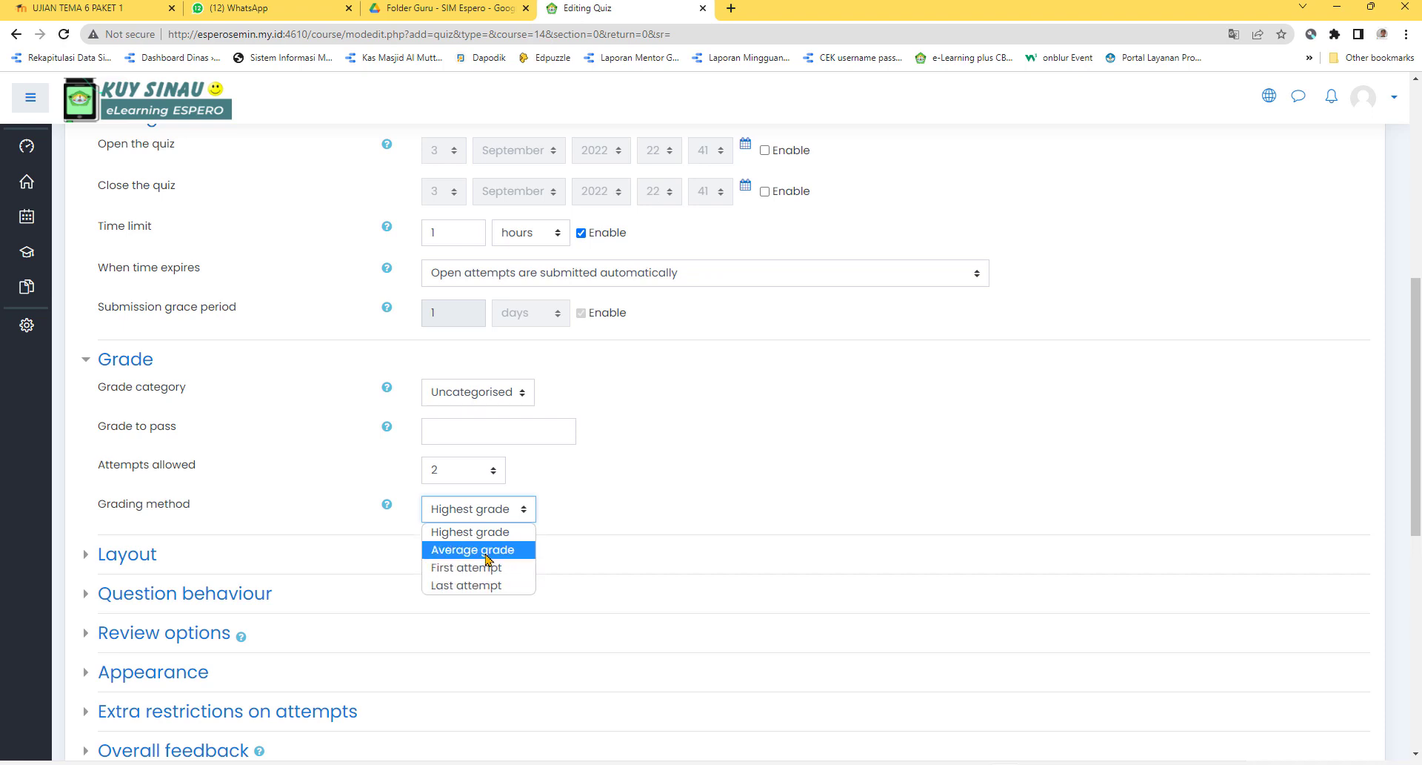
left_click(530, 478)
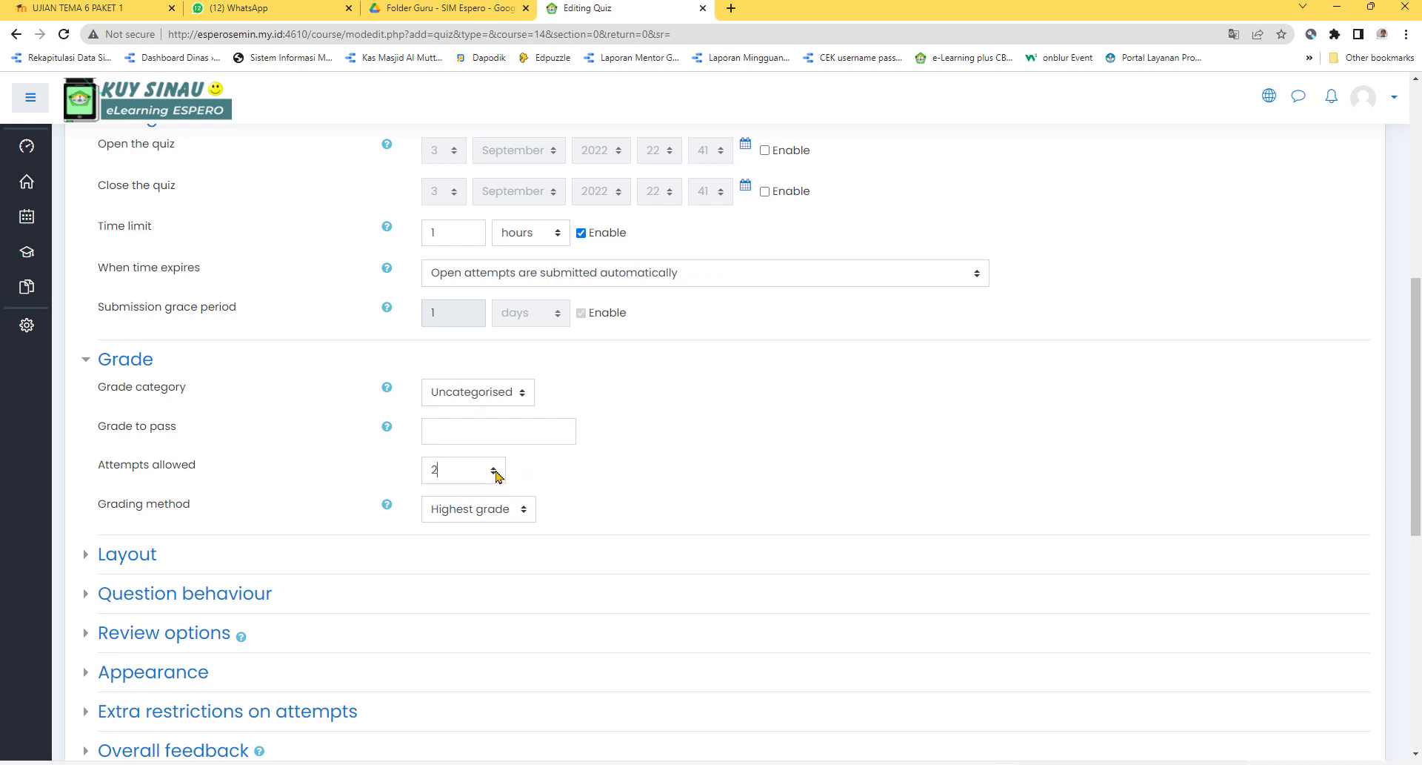
left_click(493, 471)
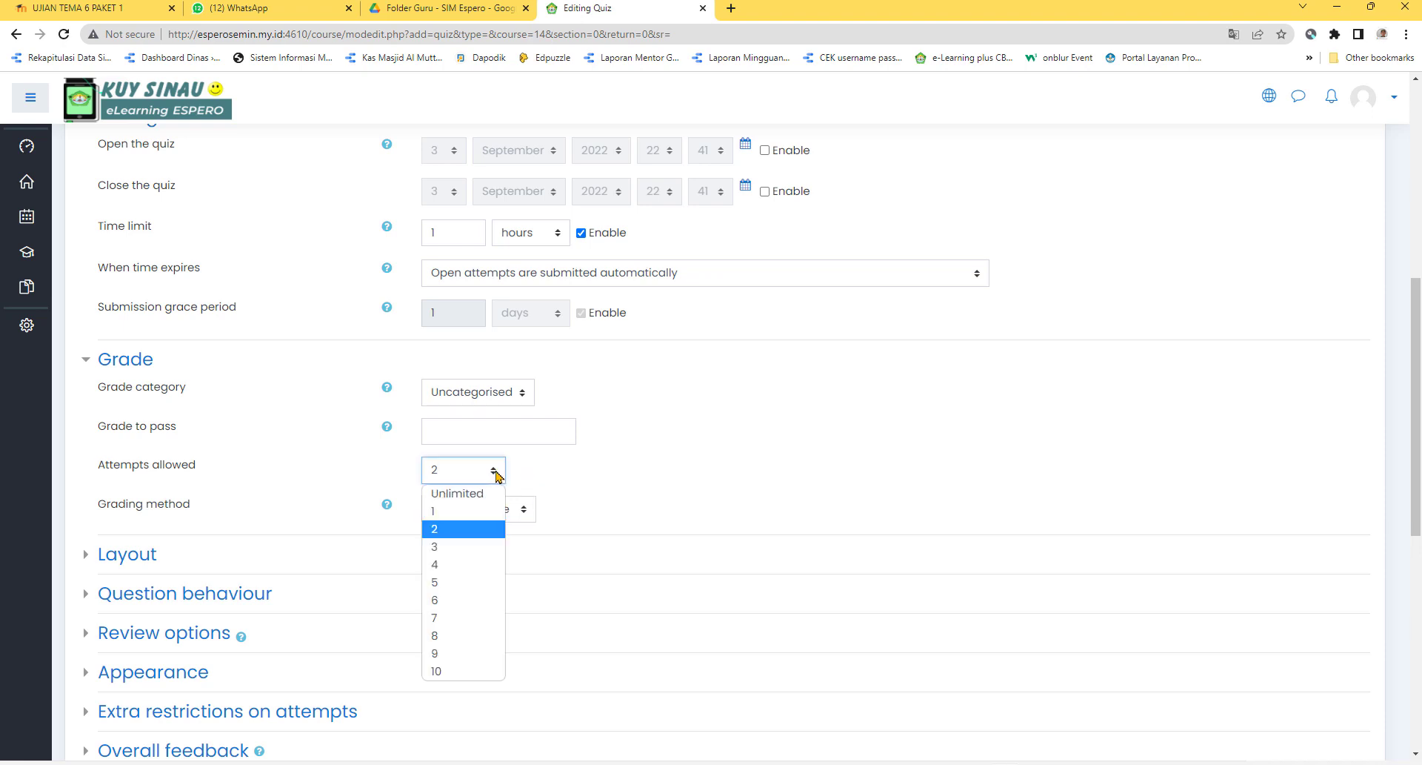
left_click(469, 513)
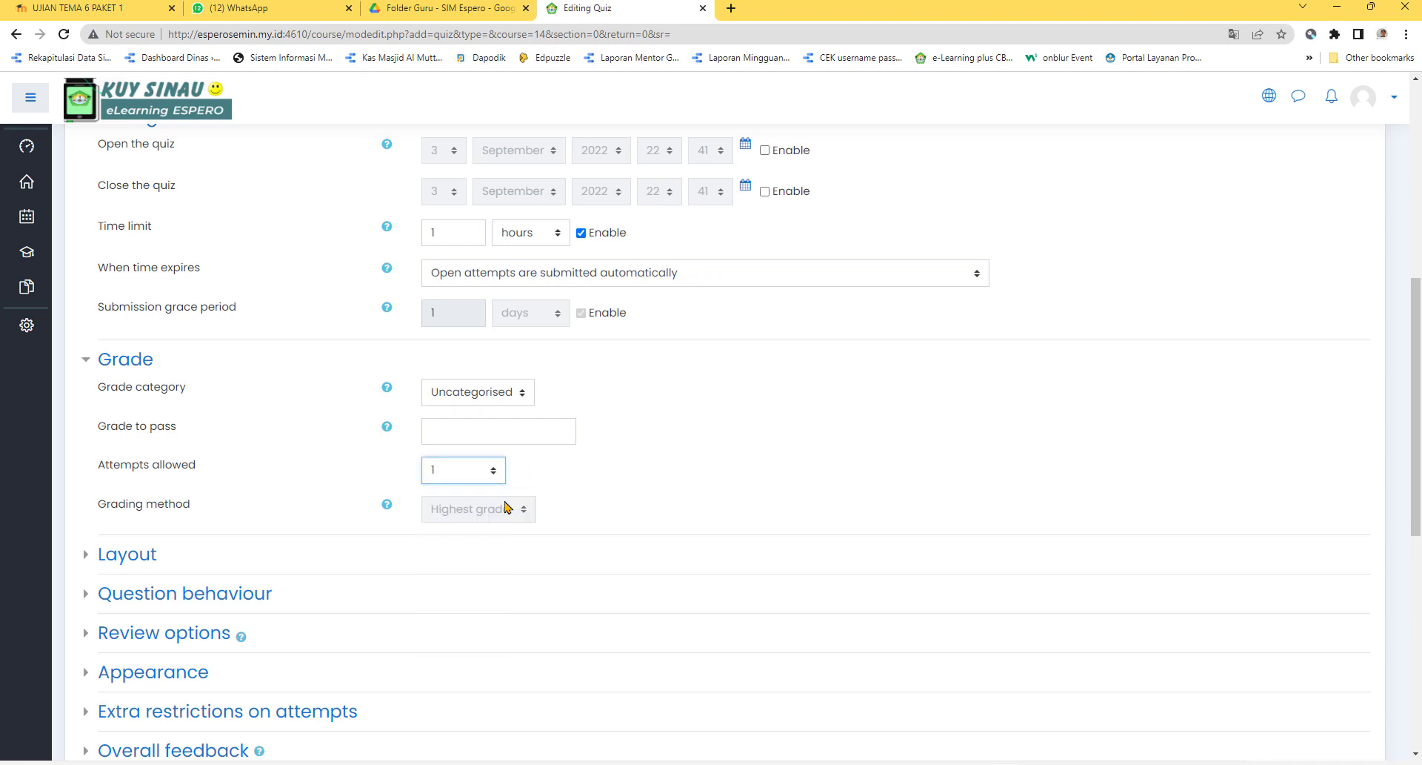
Expand the layout and question behaviour sections and examine their settings, including the additional question behaviour options.
left_click(140, 555)
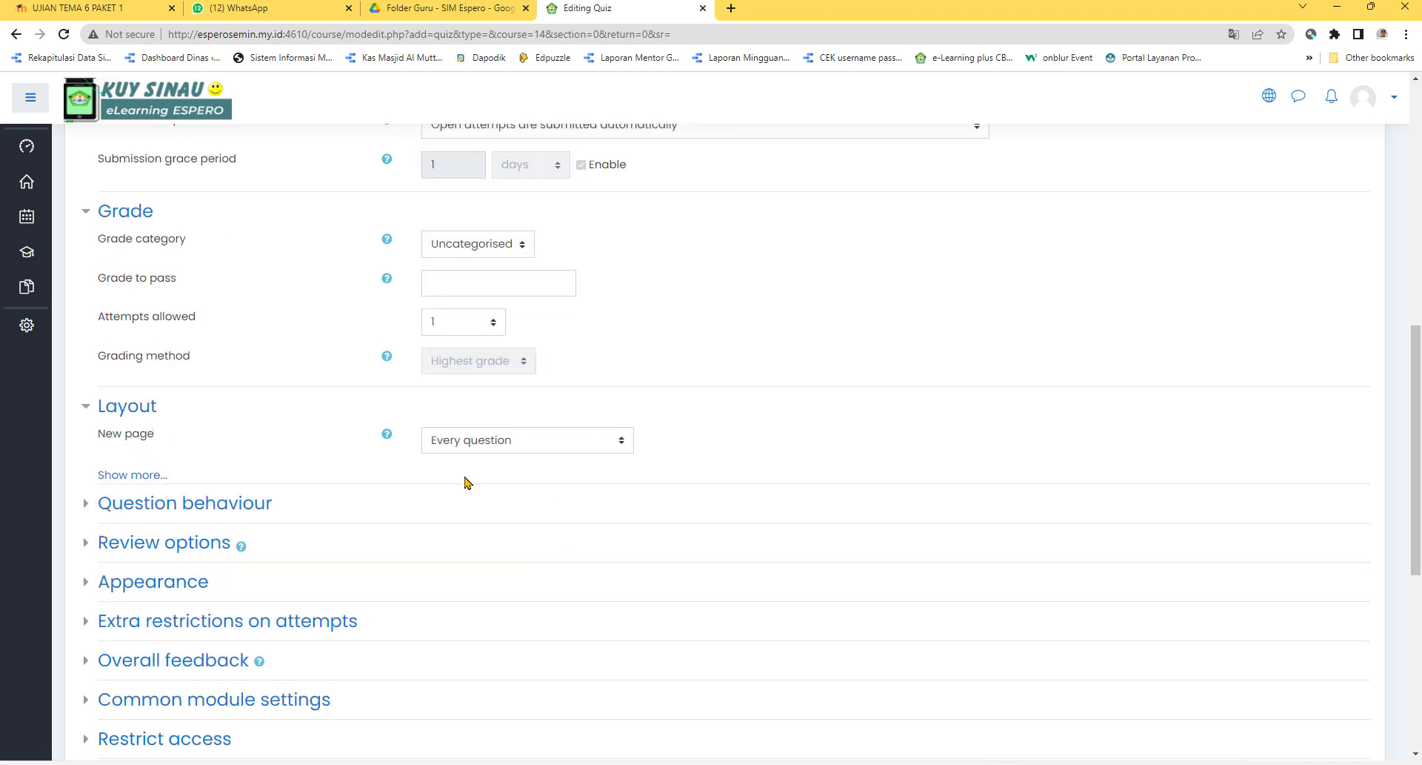
left_click(186, 503)
scroll(550, 519, "down", 1)
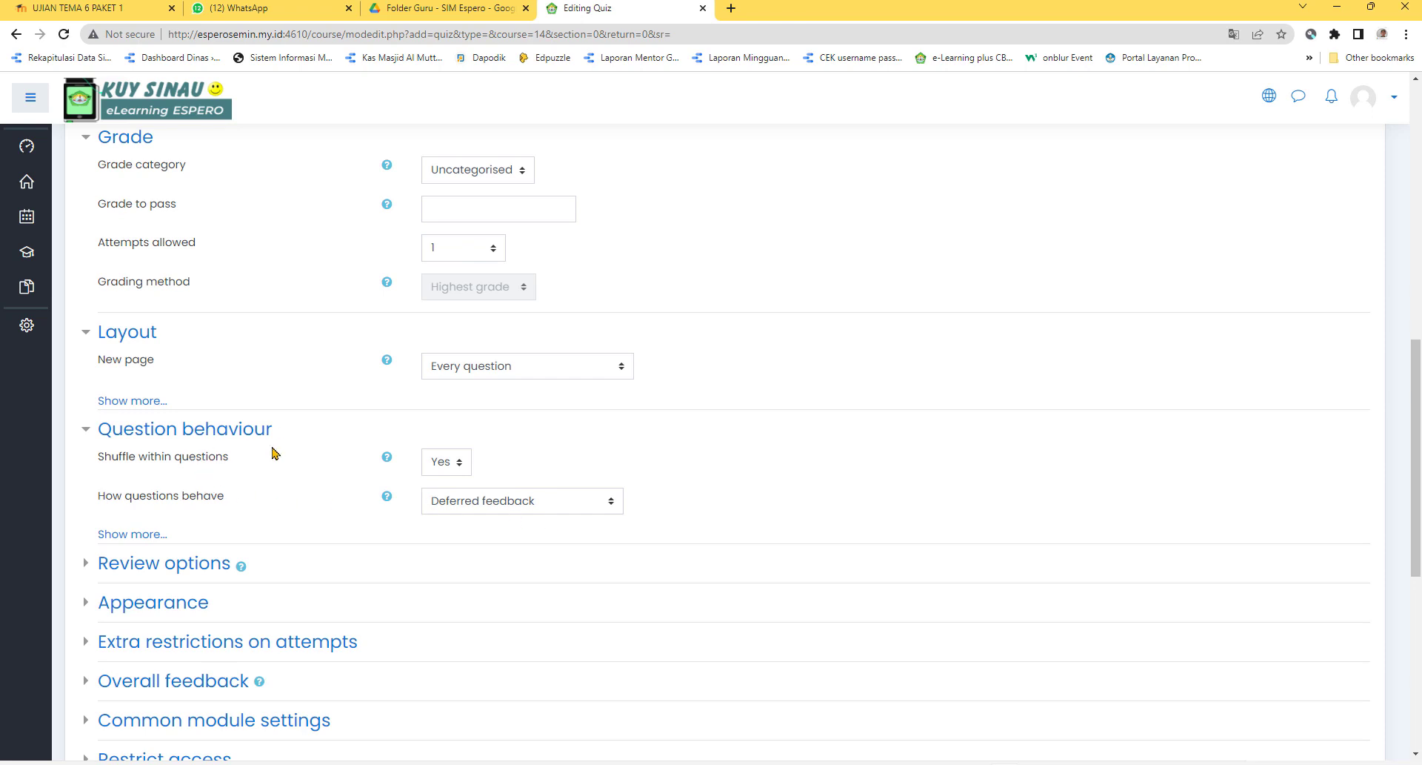
scroll(307, 467, "down", 1)
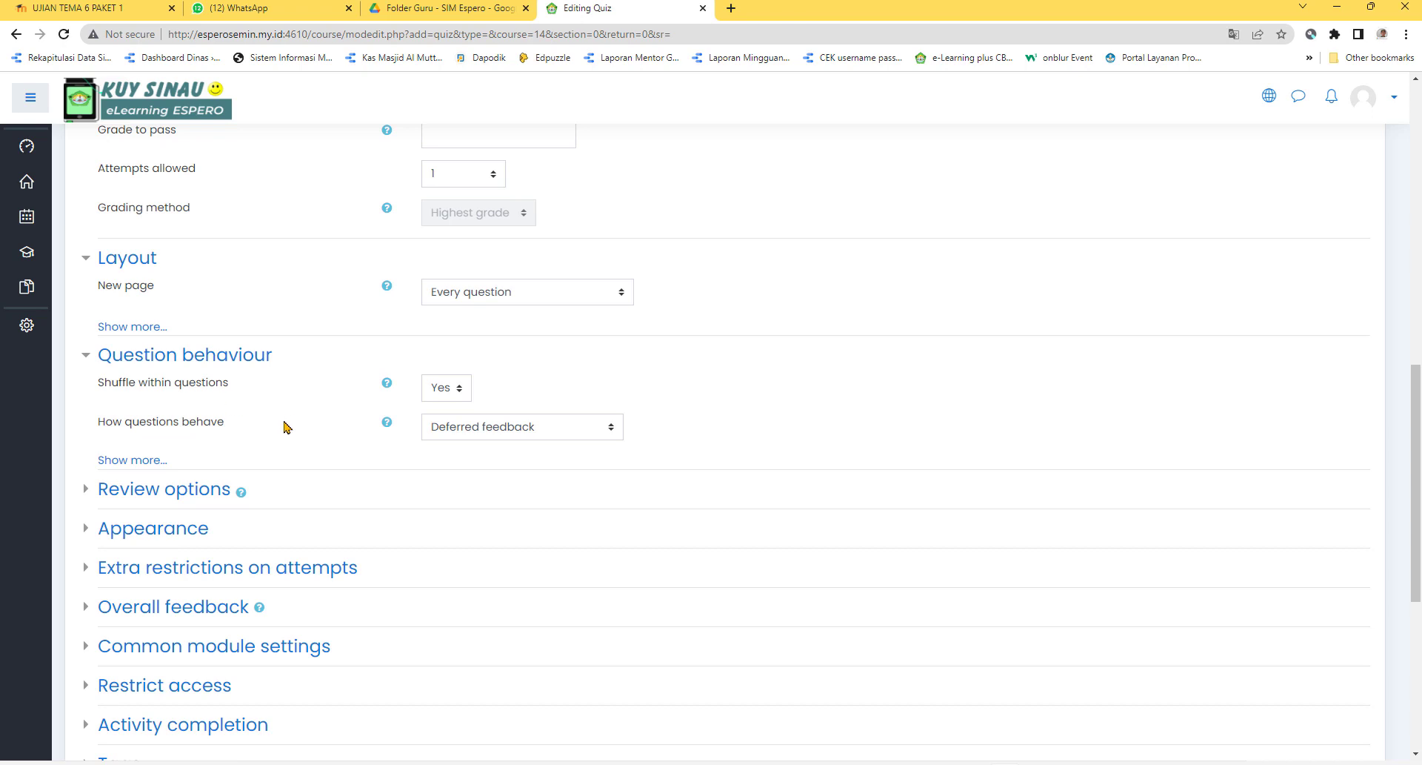
left_click(145, 462)
scroll(308, 474, "down", 2)
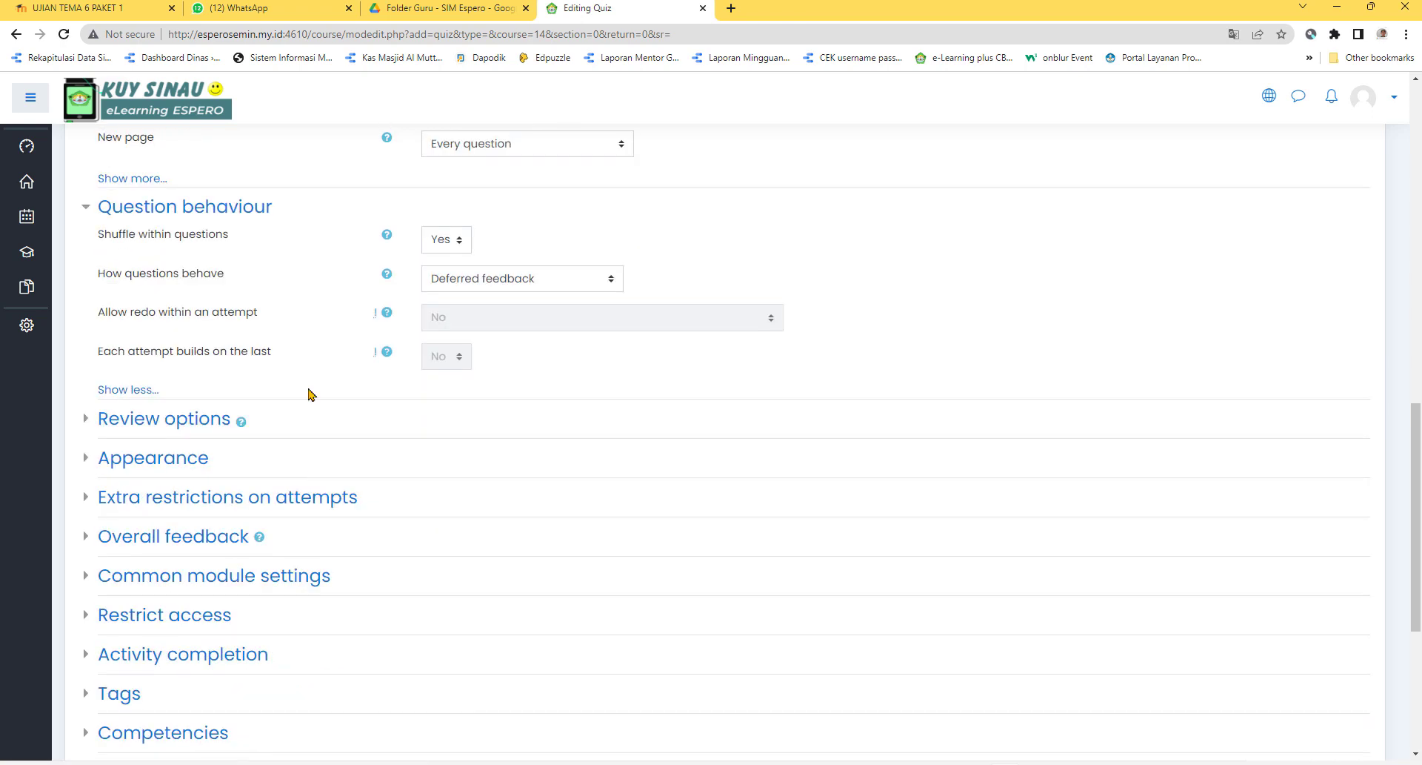
Expand the review options and try enabling review of the attempt immediately after the attempt, switching it off again.
left_click(197, 420)
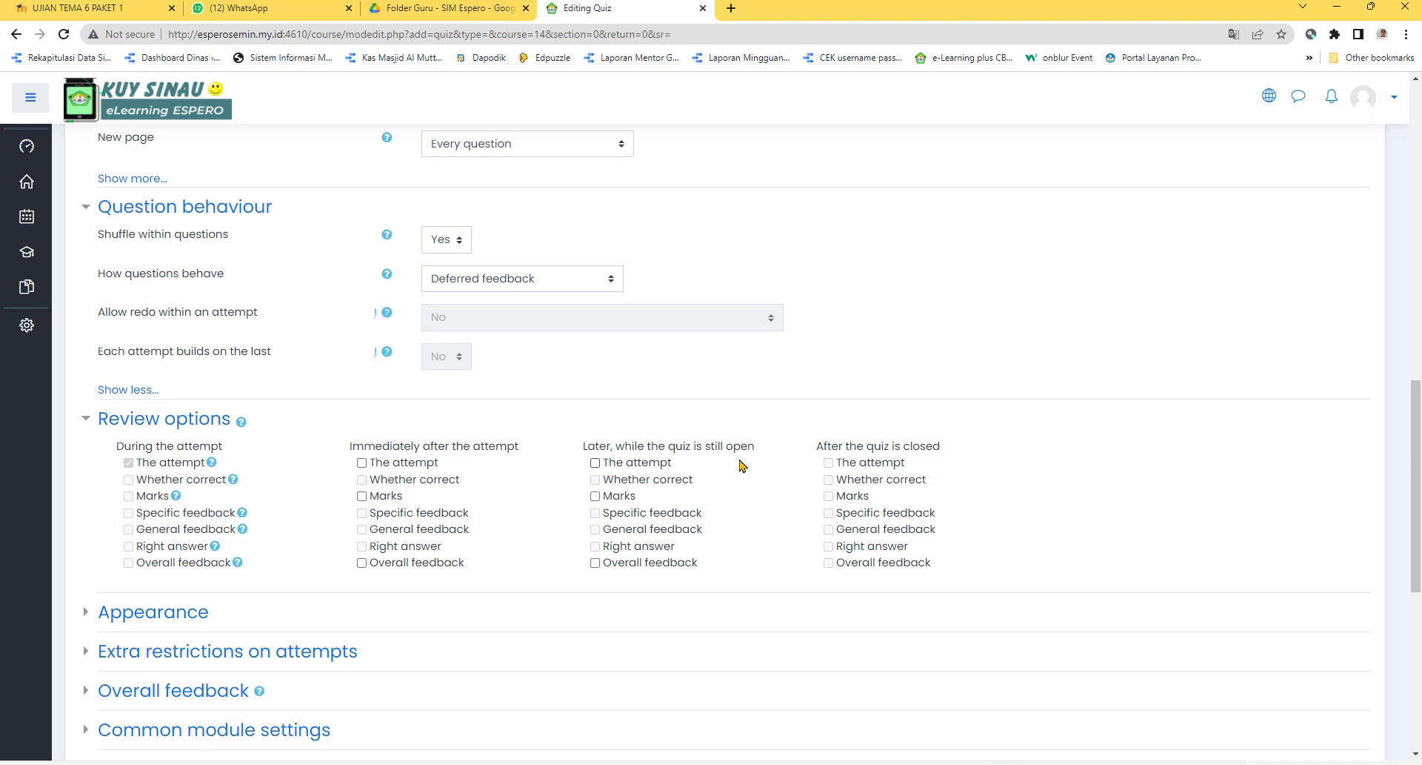
left_click(406, 465)
left_click(400, 465)
Set the decimal places in grades to 0 in the quiz's appearance settings.
left_click(199, 613)
scroll(523, 606, "down", 2)
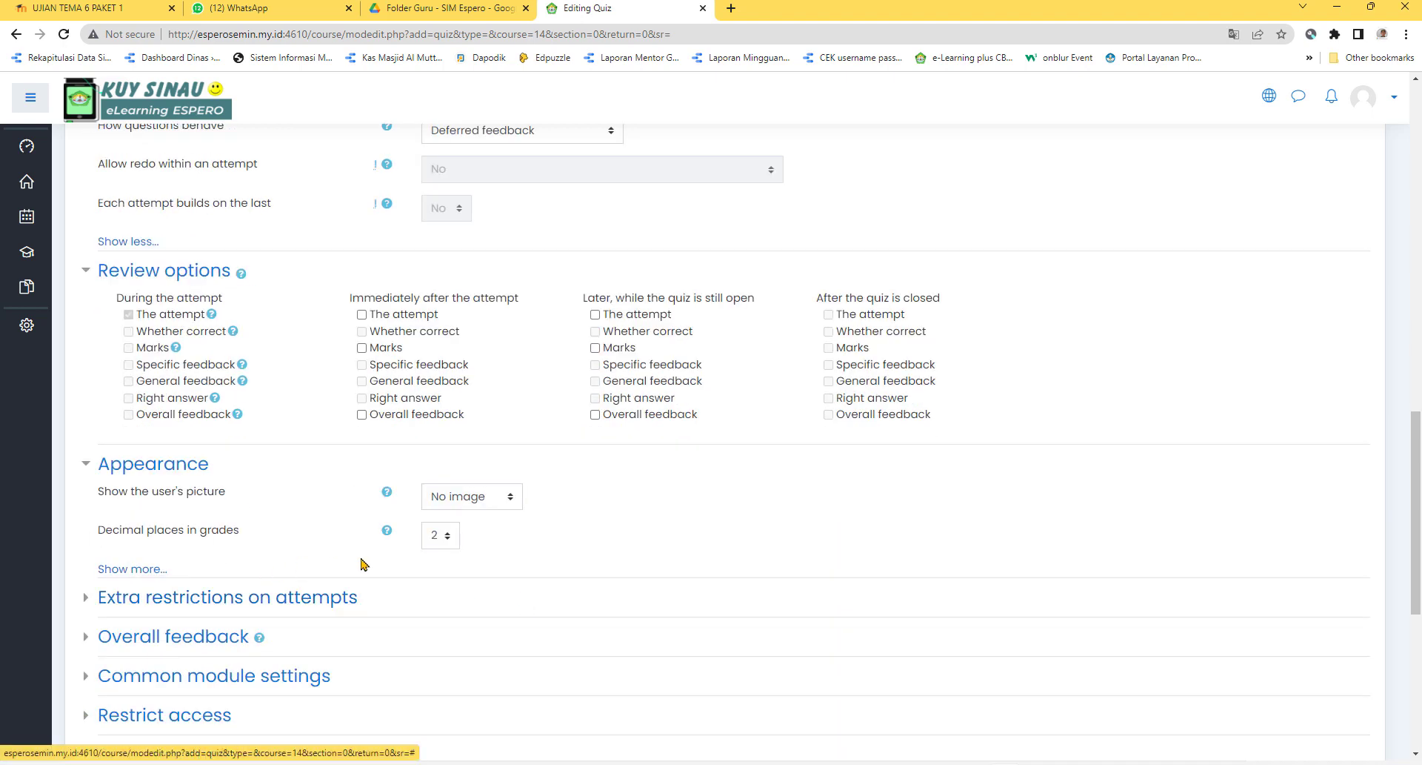
left_click(450, 539)
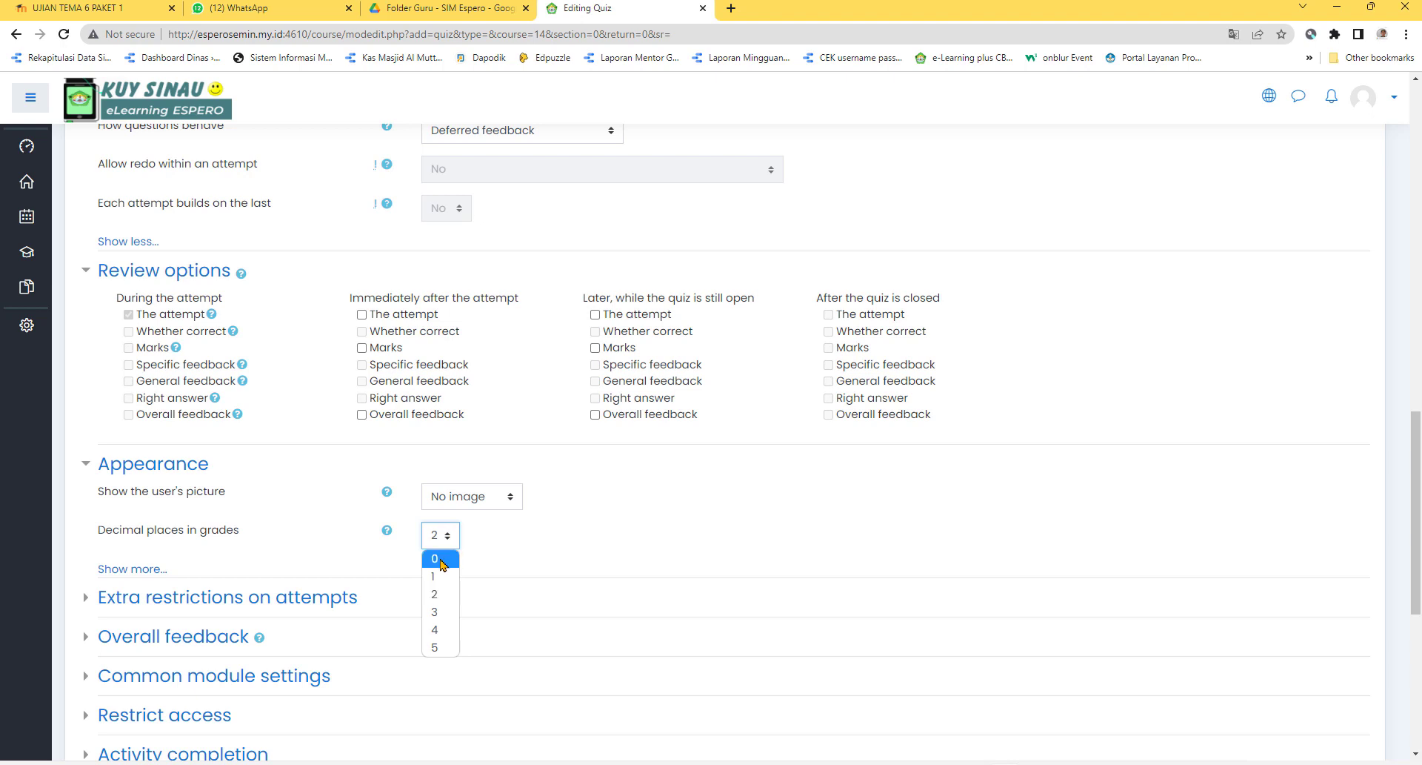
left_click(441, 563)
Reveal the required quiz password in the extra restrictions on attempts and clear it so the field is empty.
left_click(288, 598)
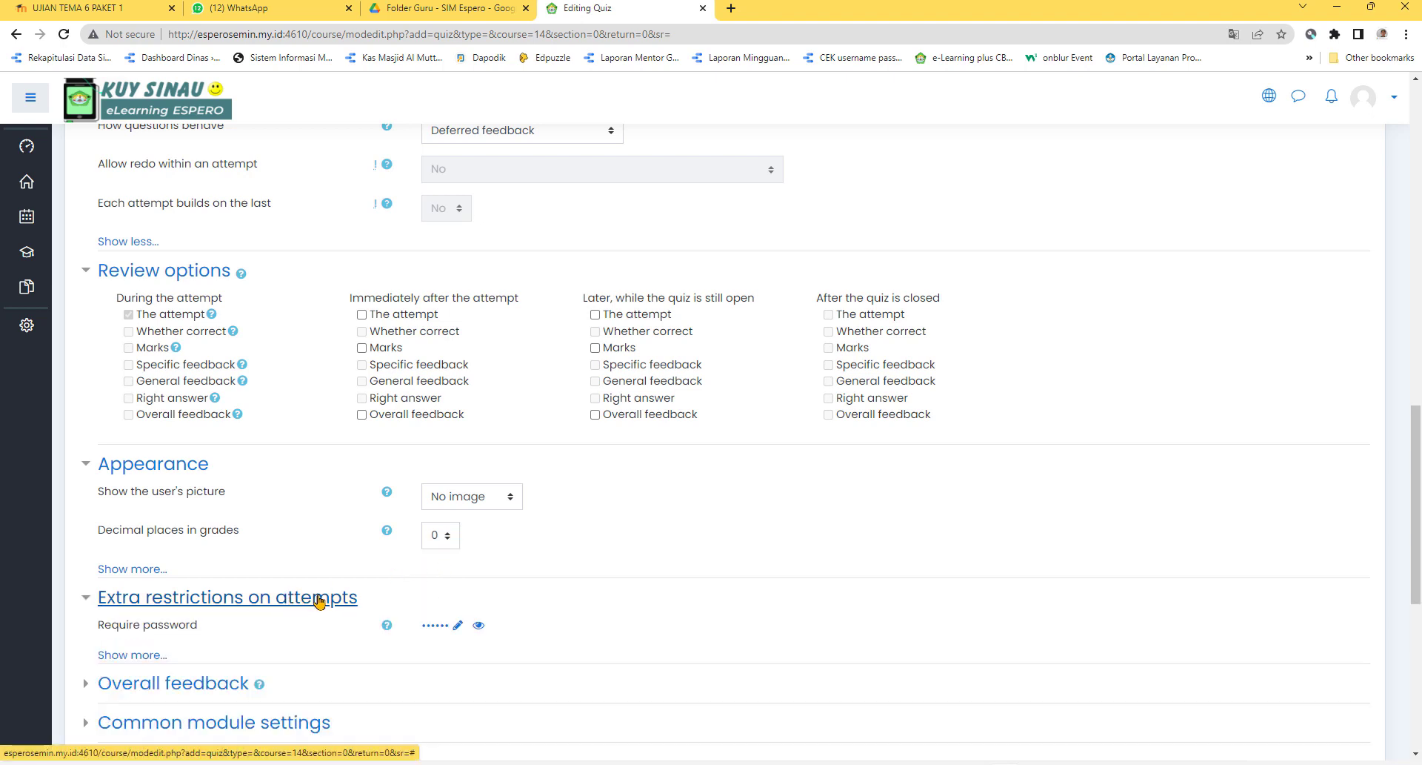
left_click(479, 627)
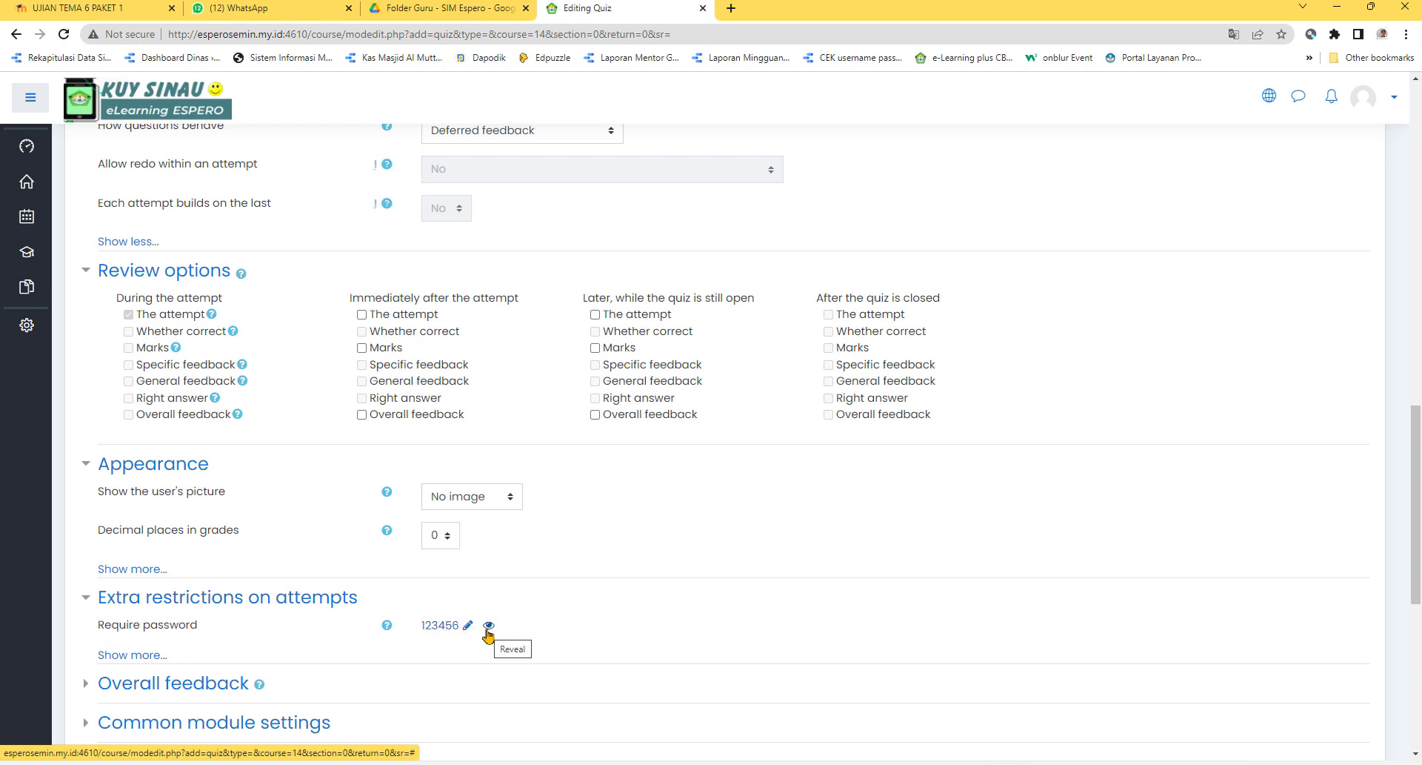
left_click(469, 628)
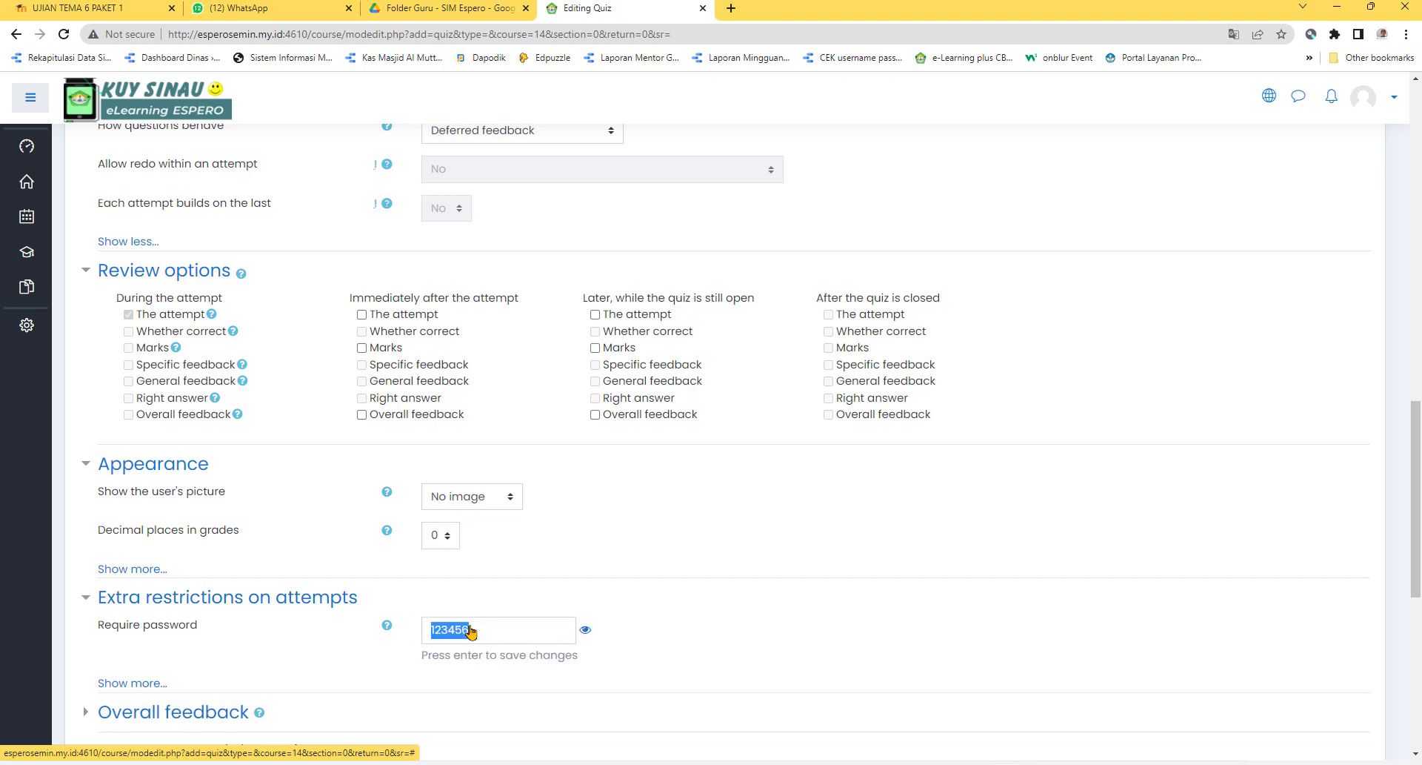
left_click(478, 631)
left_click_drag(495, 632, 417, 639)
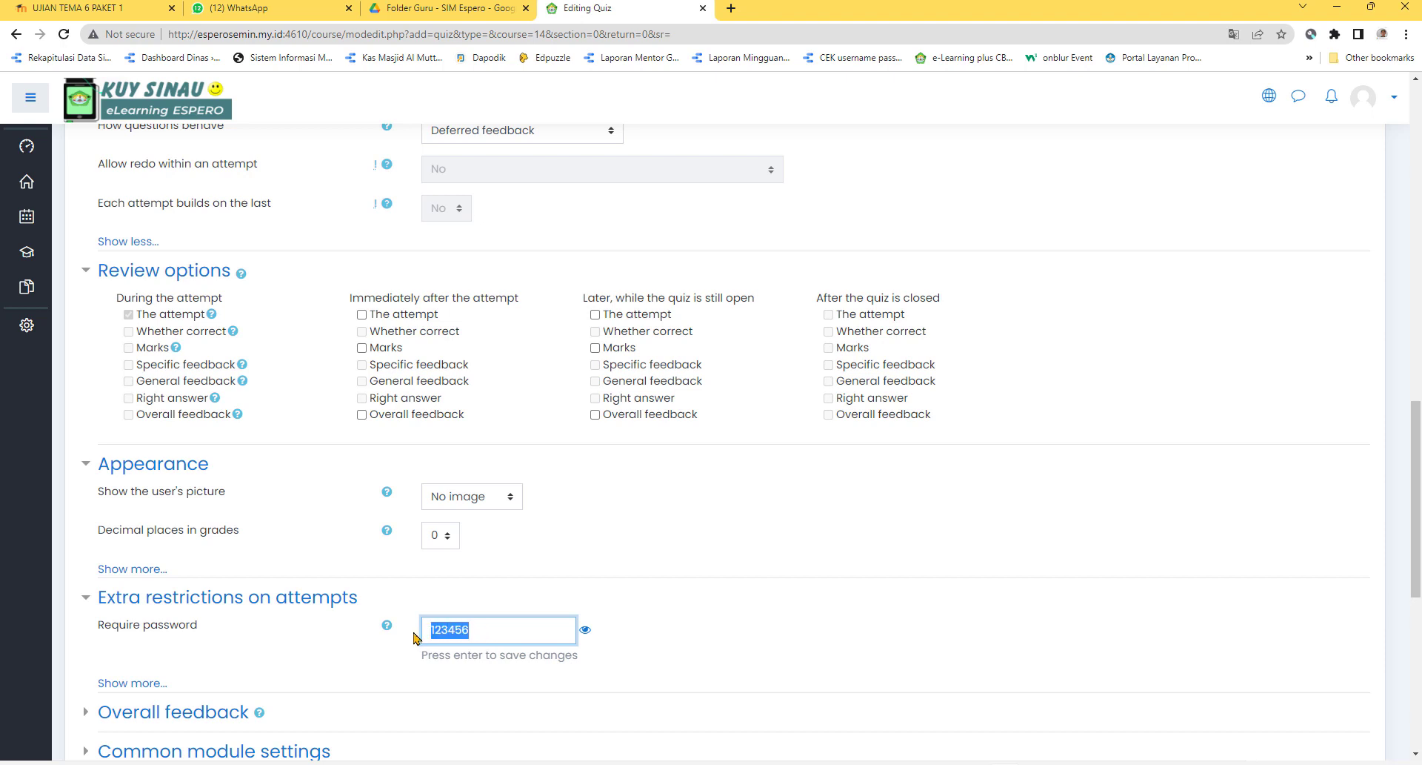
key("BackSpace")
scroll(665, 654, "down", 1)
key("Return")
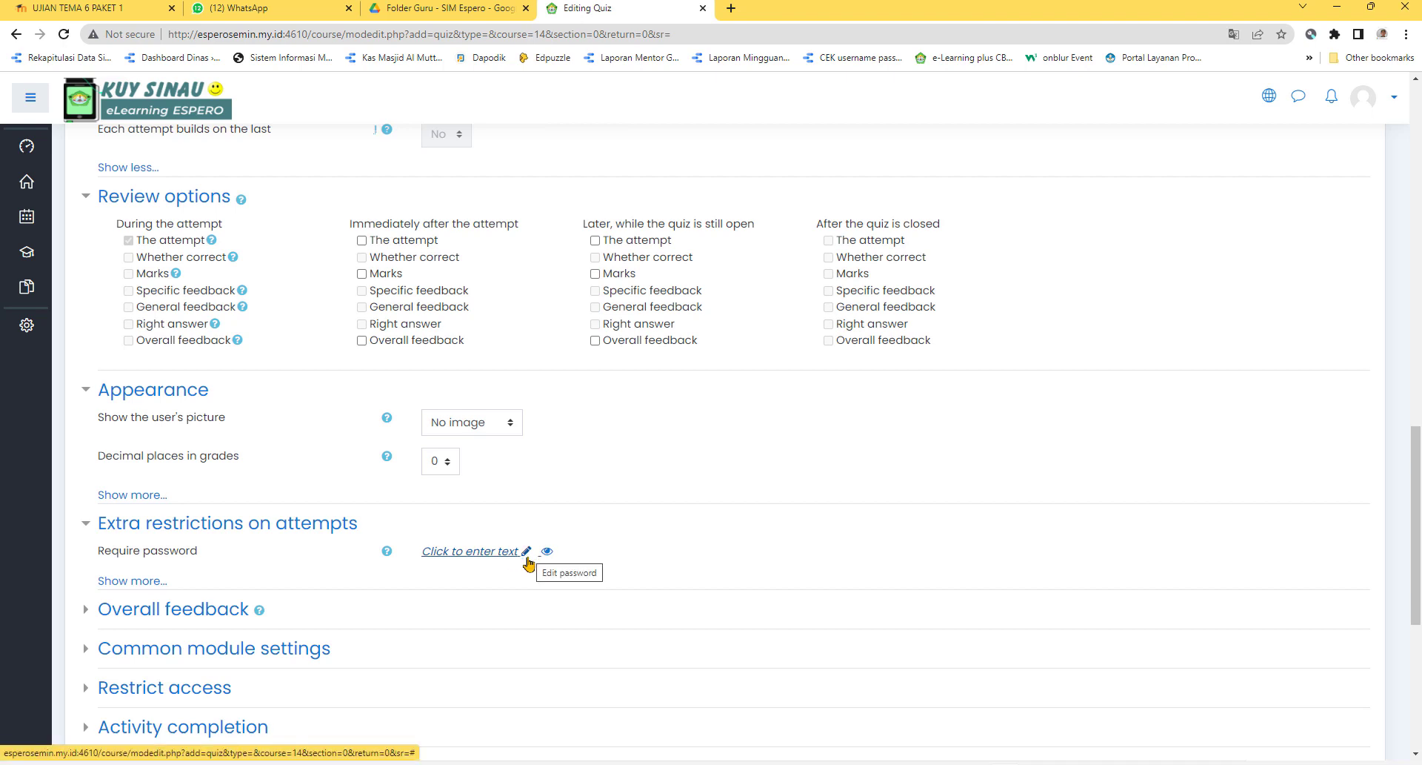
Examine the overall feedback, common module, restrict access and activity completion settings, collapsing each section again.
scroll(295, 603, "down", 2)
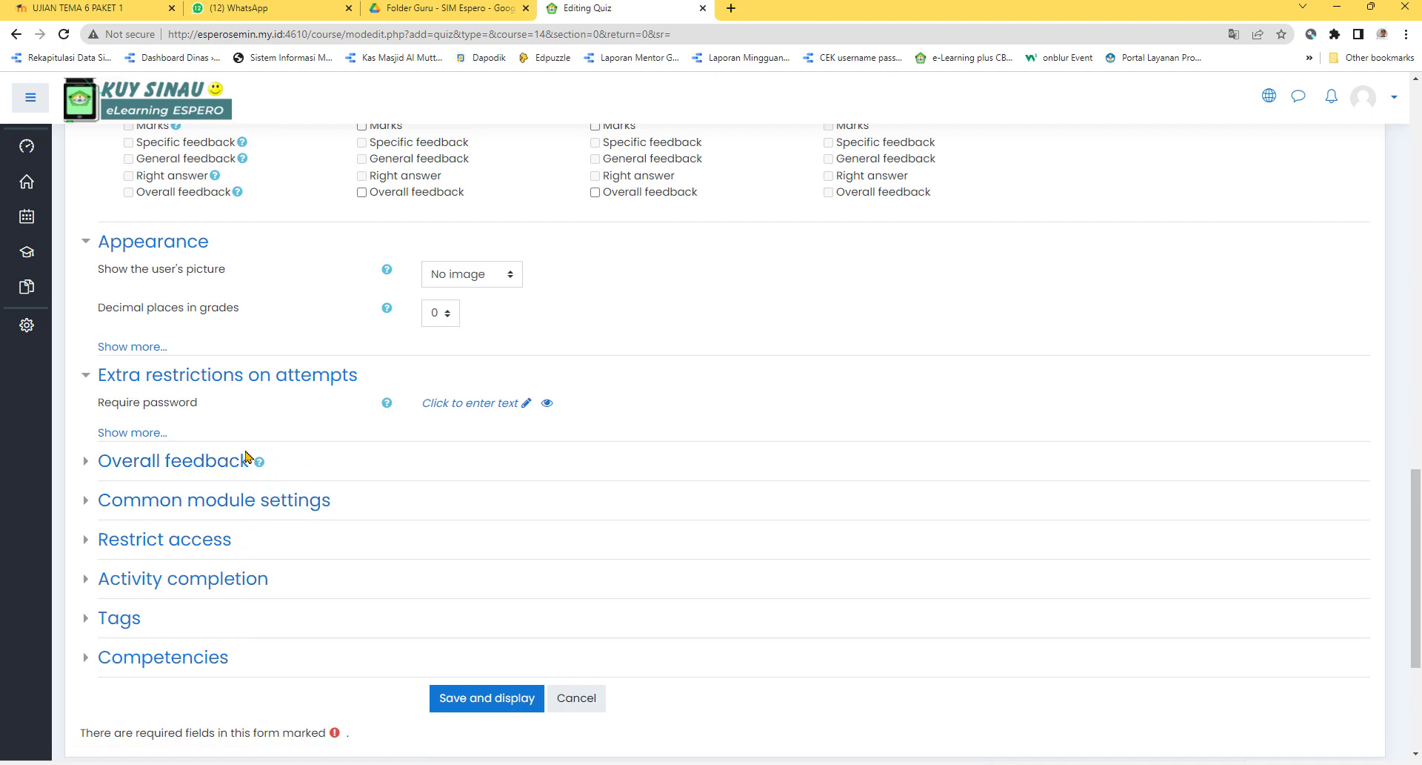
left_click(222, 463)
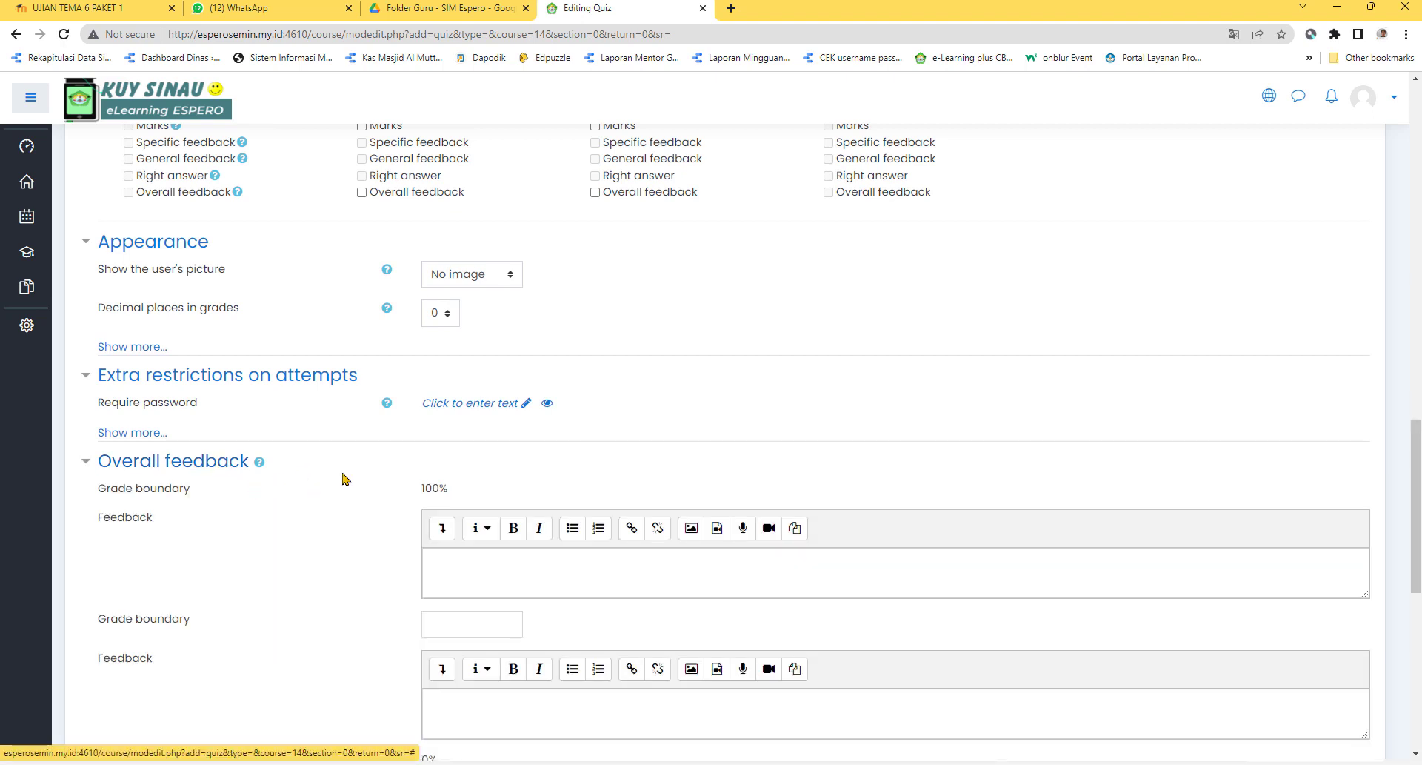
left_click(149, 468)
left_click(109, 508)
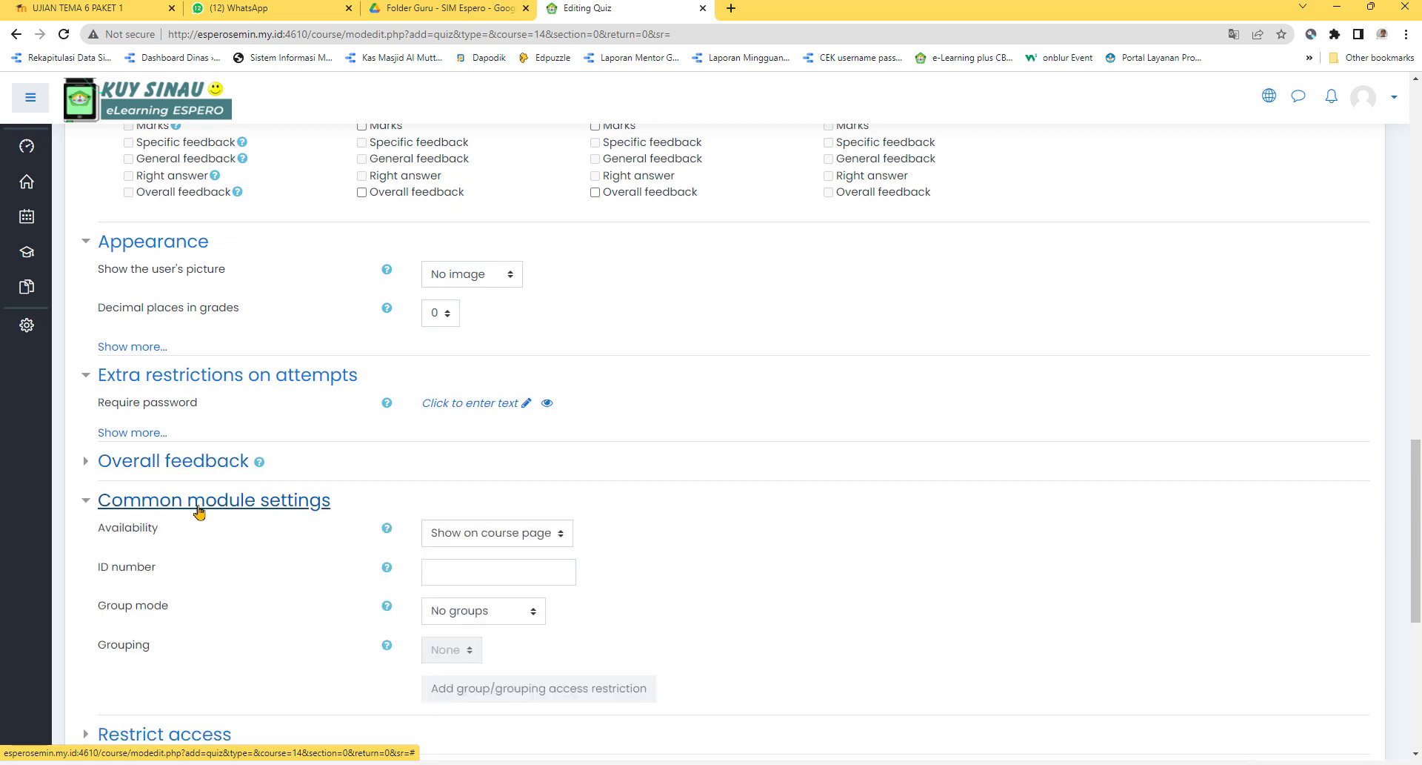
left_click(184, 504)
left_click(180, 540)
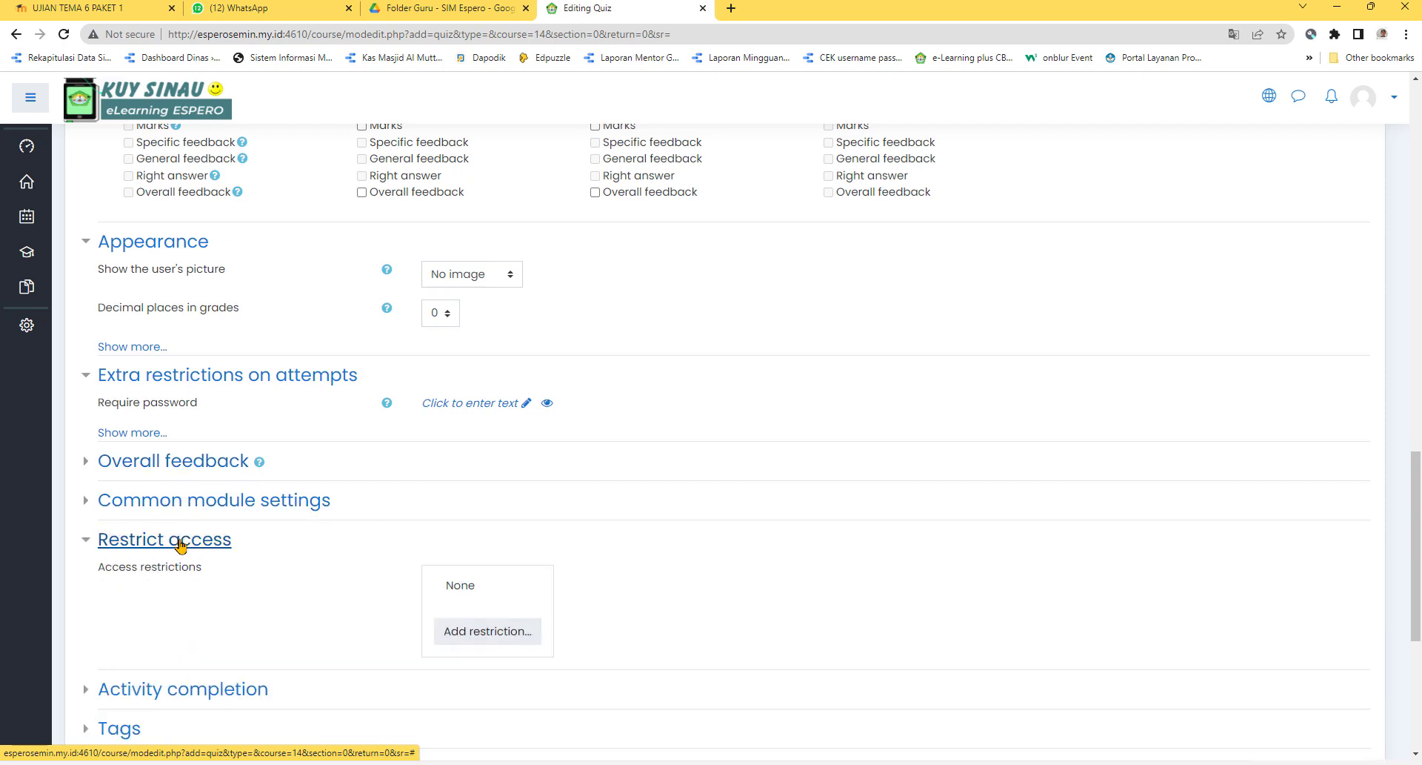
left_click(180, 542)
left_click(182, 579)
left_click(184, 581)
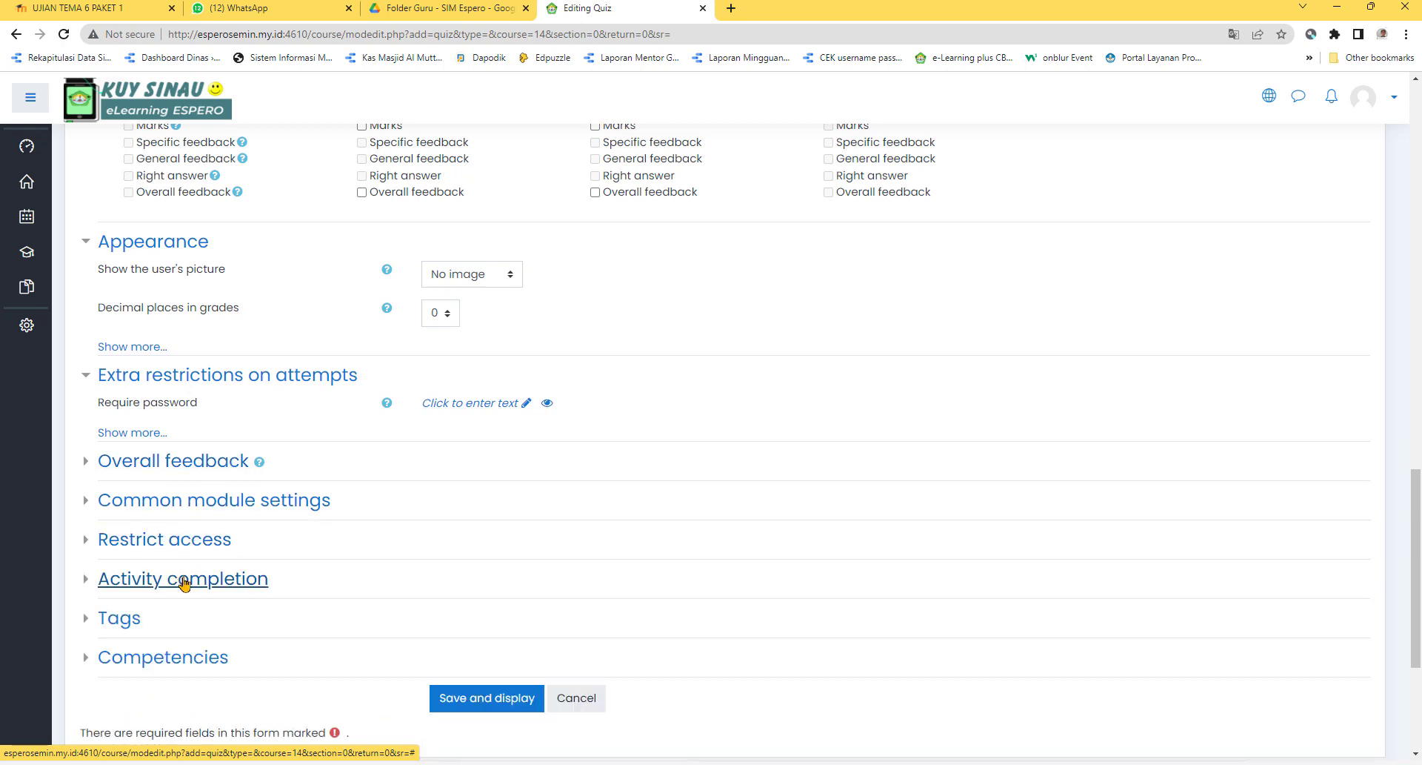
Save and display the quiz, and open the question bank's import page from its actions.
scroll(183, 548, "down", 2)
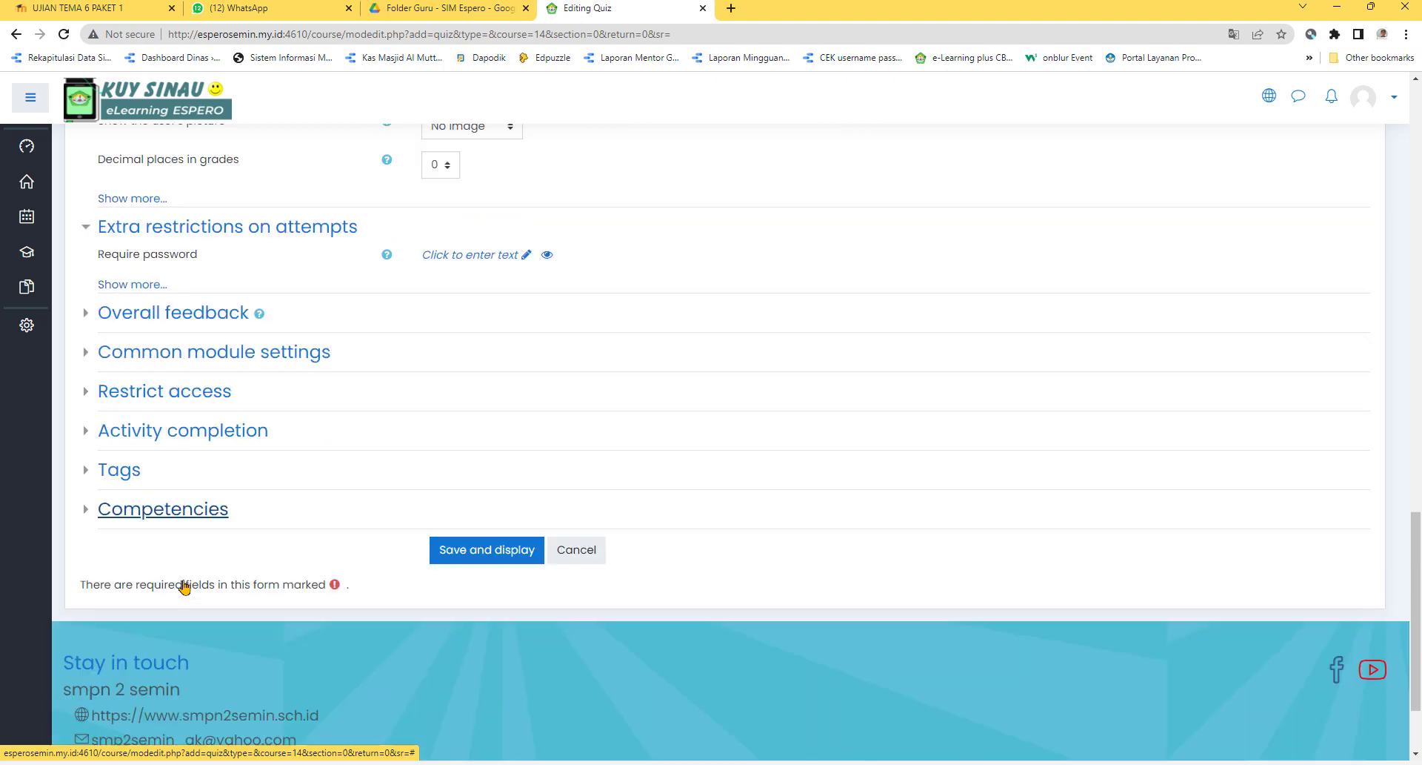
left_click(475, 557)
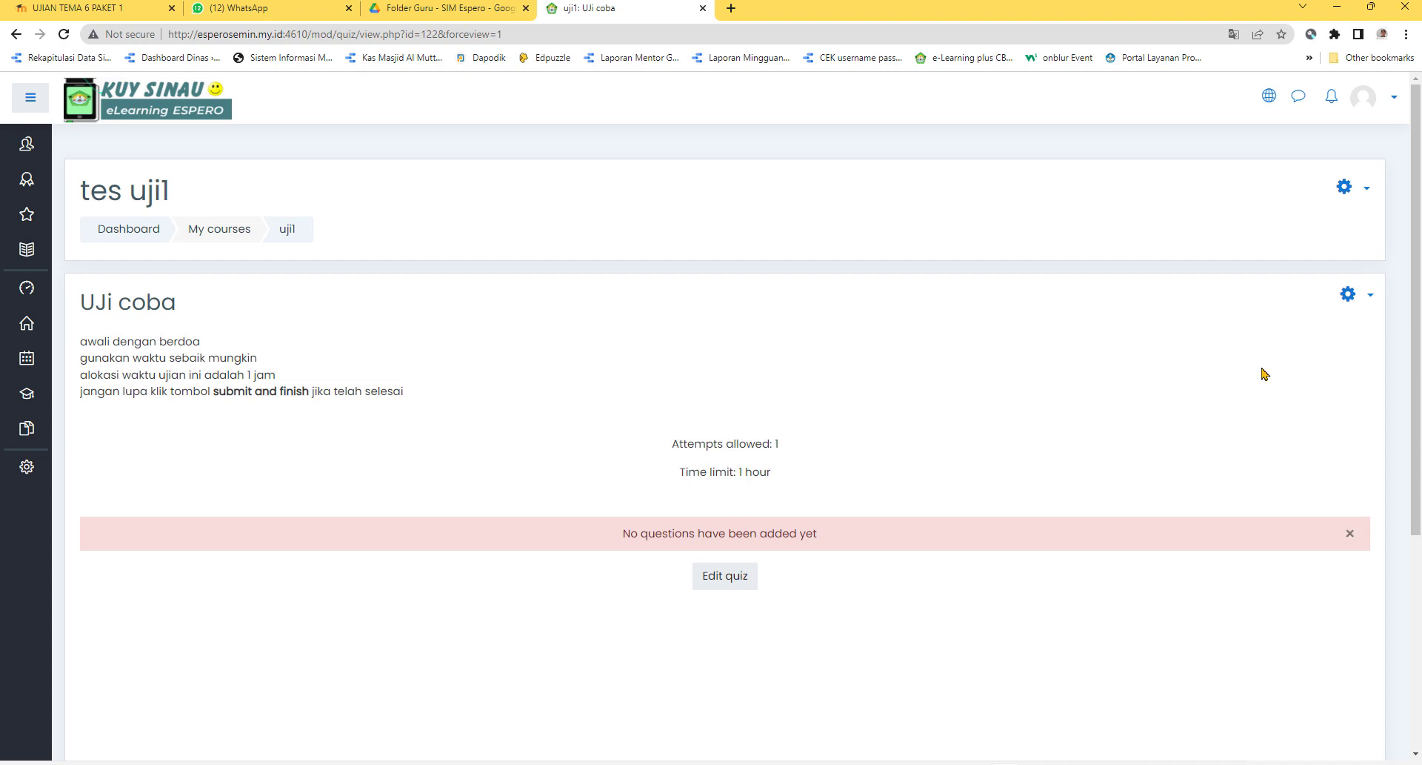
left_click(1371, 298)
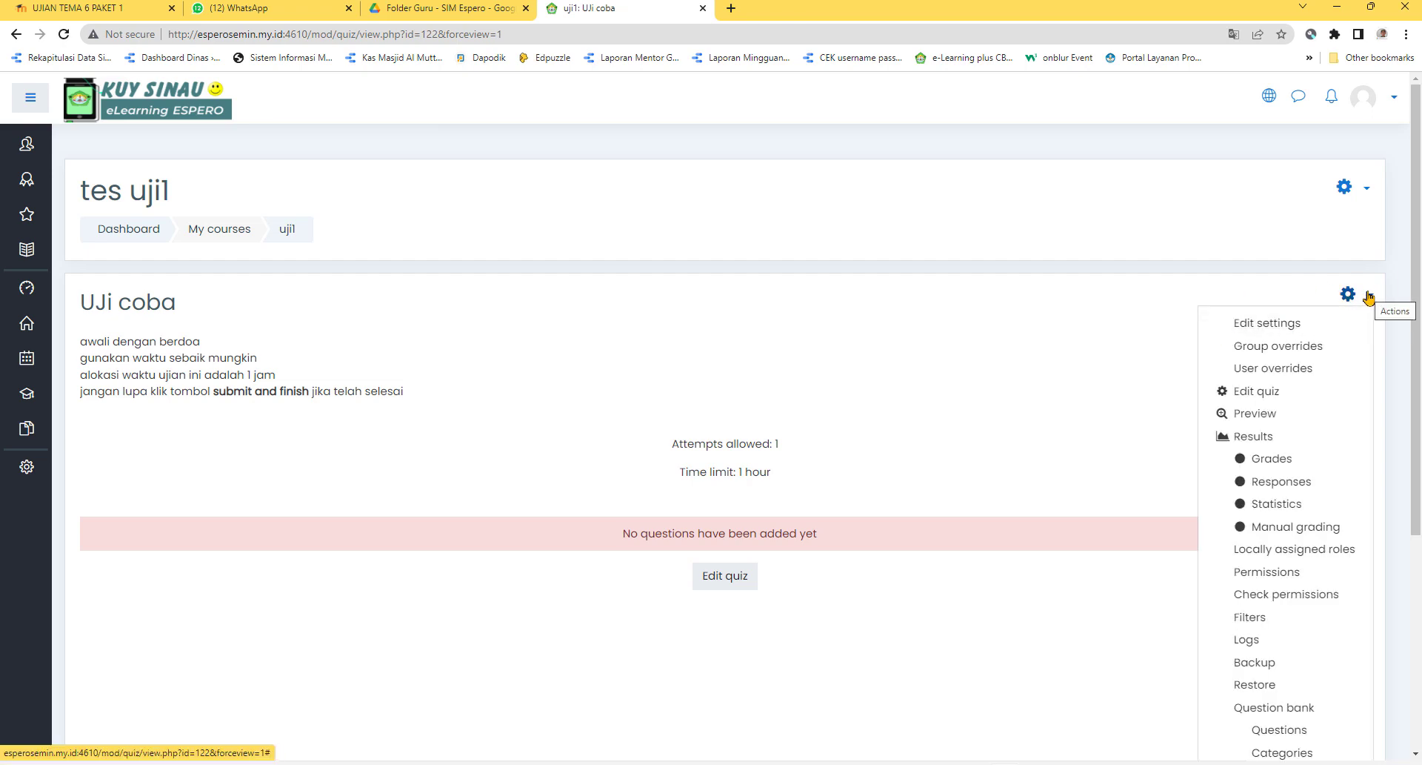
scroll(1259, 371, "down", 2)
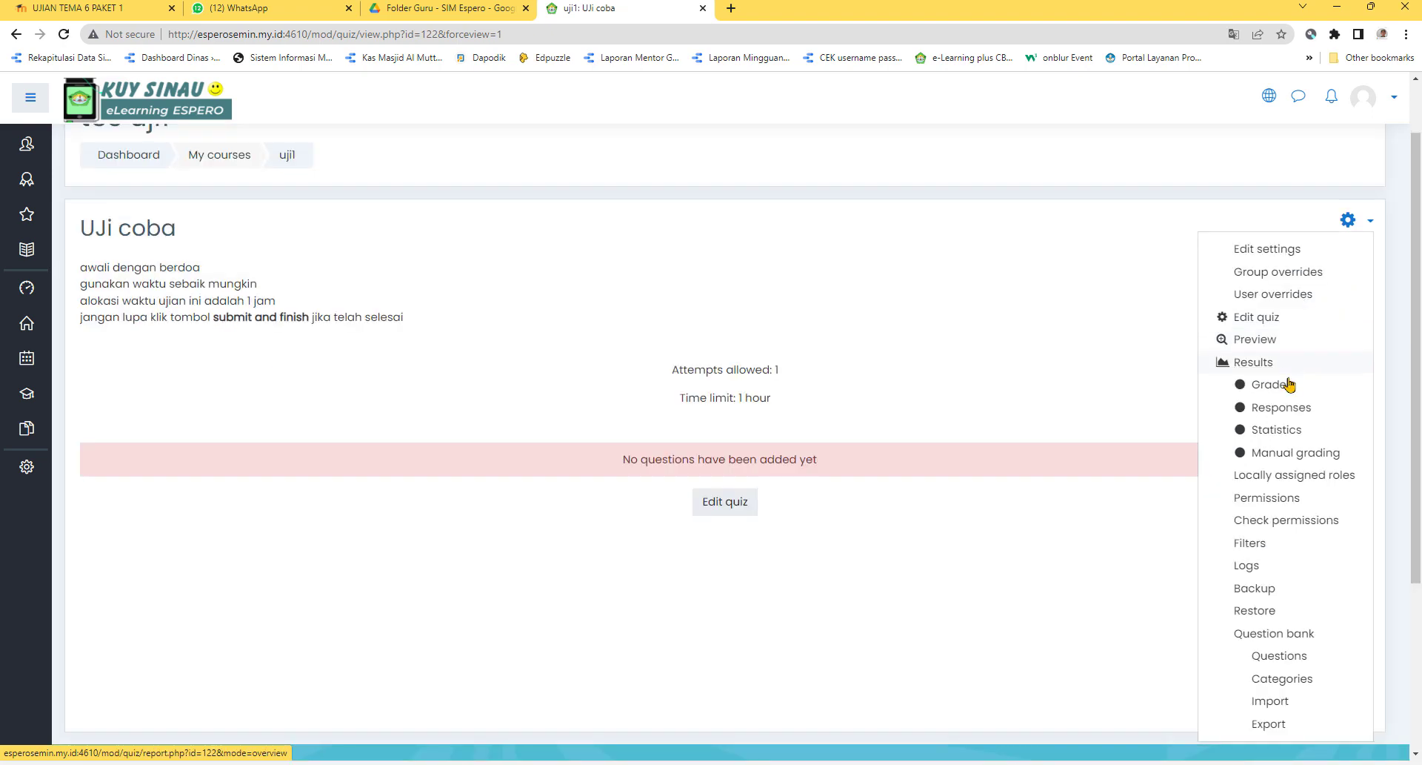
left_click(1271, 628)
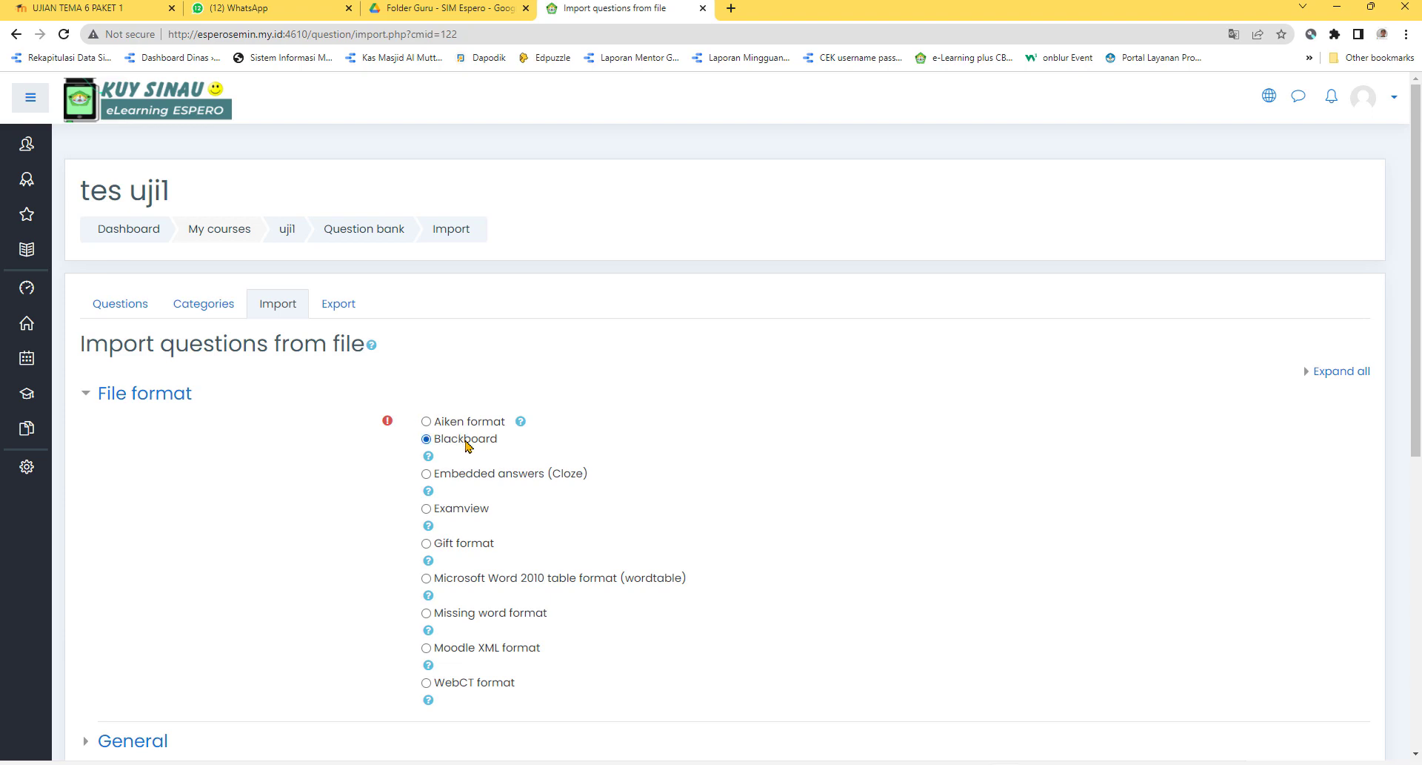
Upload "mapel uji coba 1.zip" from the Desktop as the question import file.
scroll(501, 453, "down", 4)
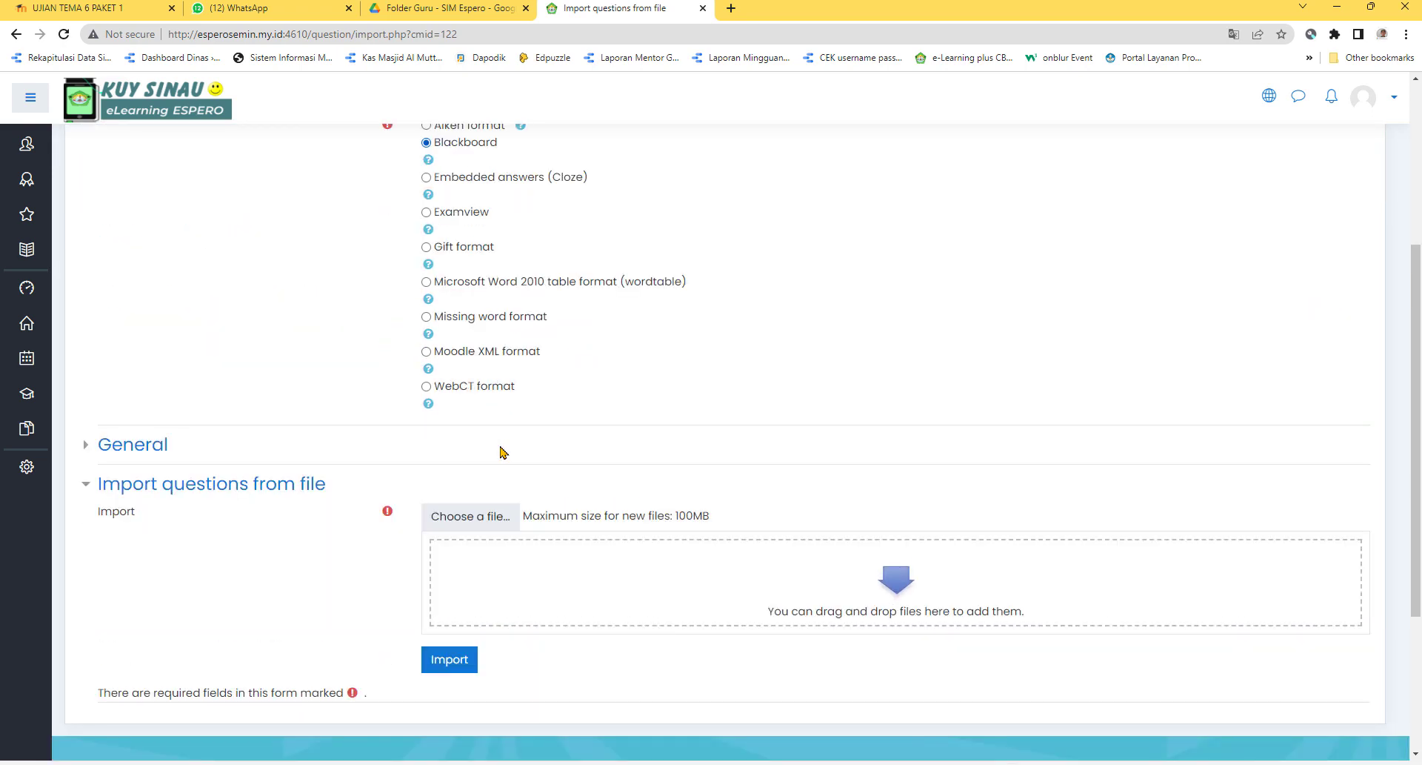
left_click(492, 523)
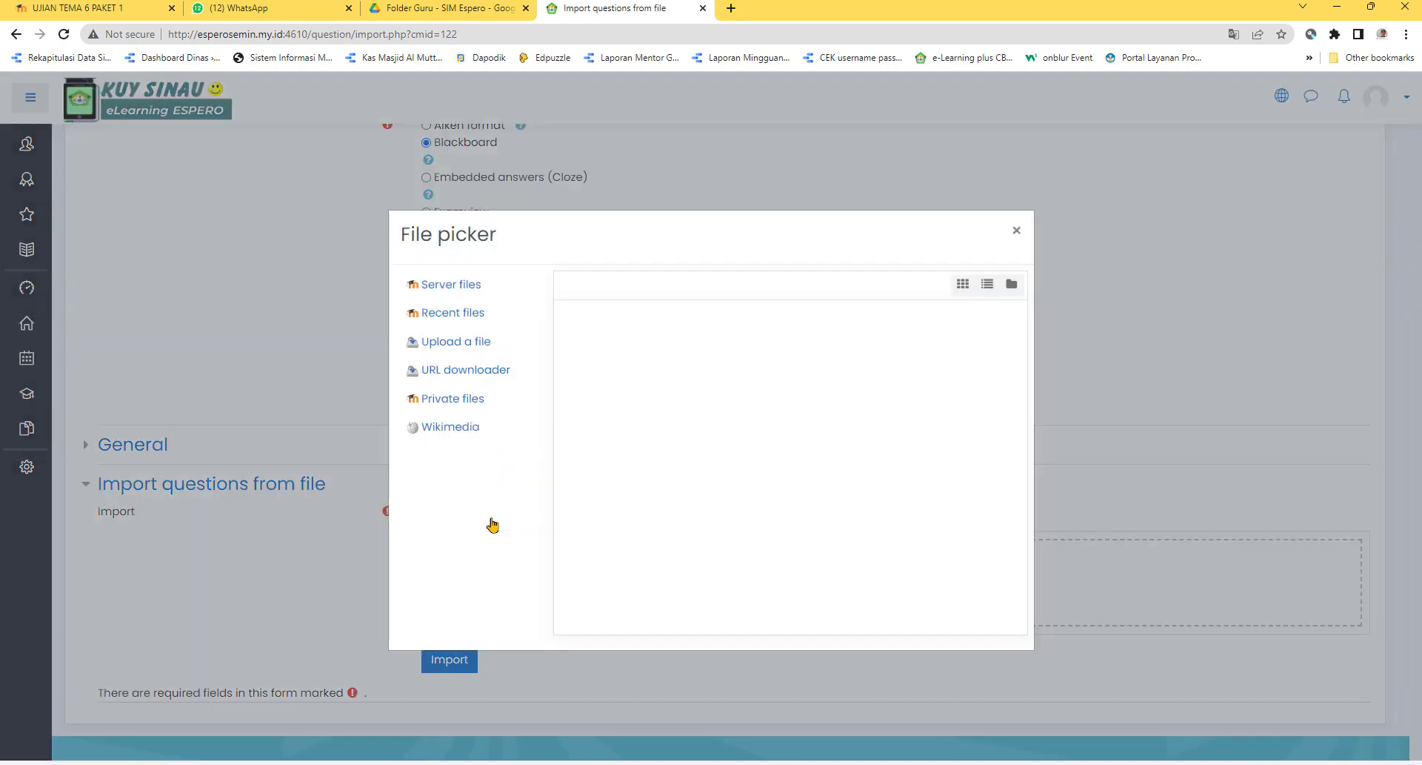
left_click(460, 349)
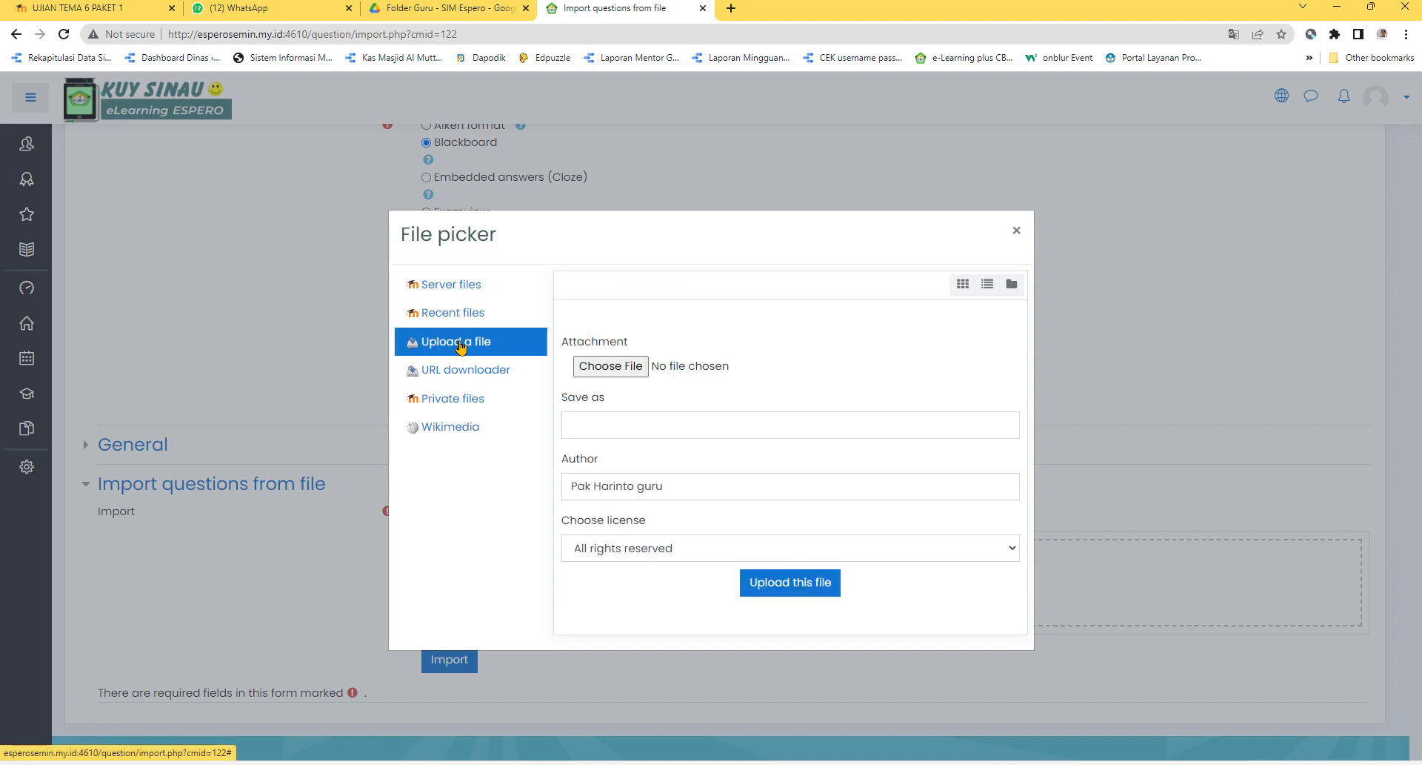
left_click(600, 369)
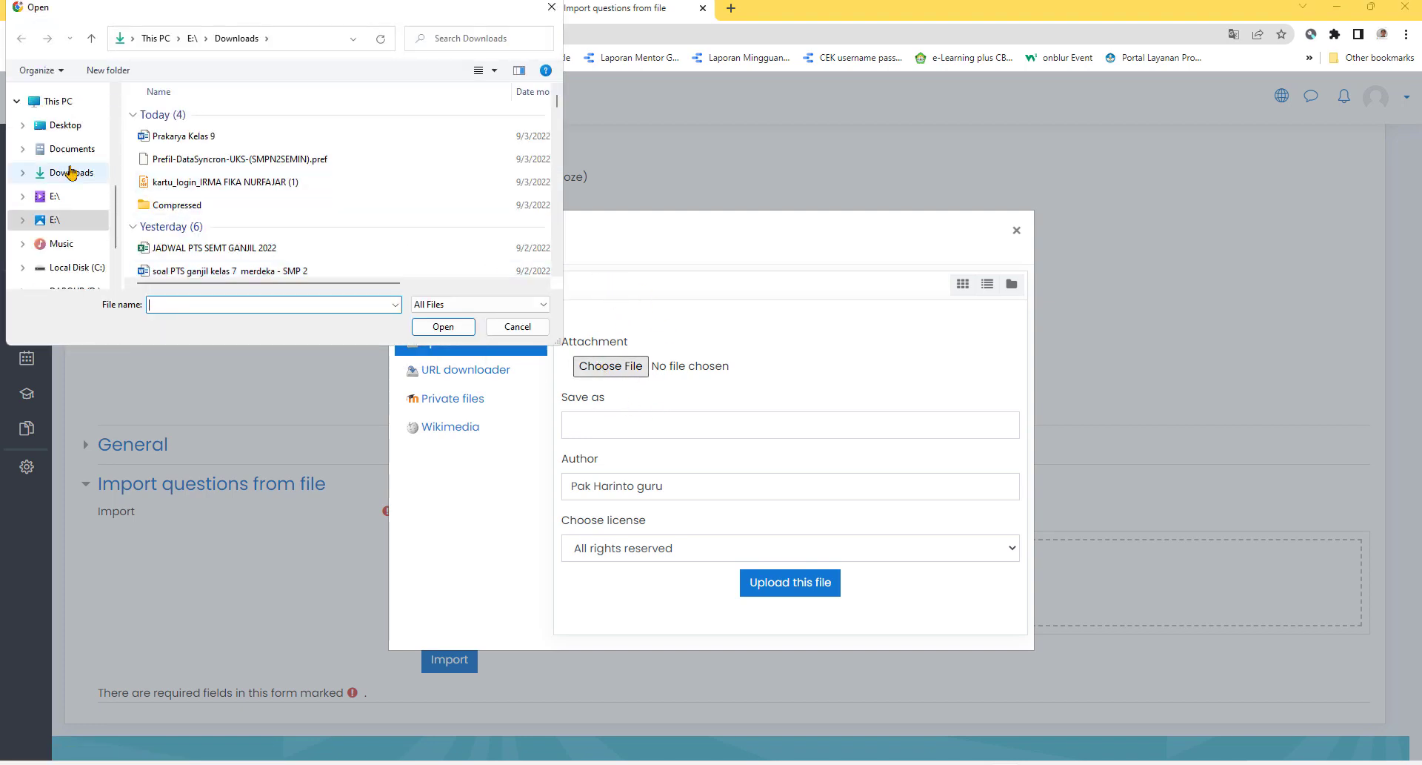
left_click(65, 126)
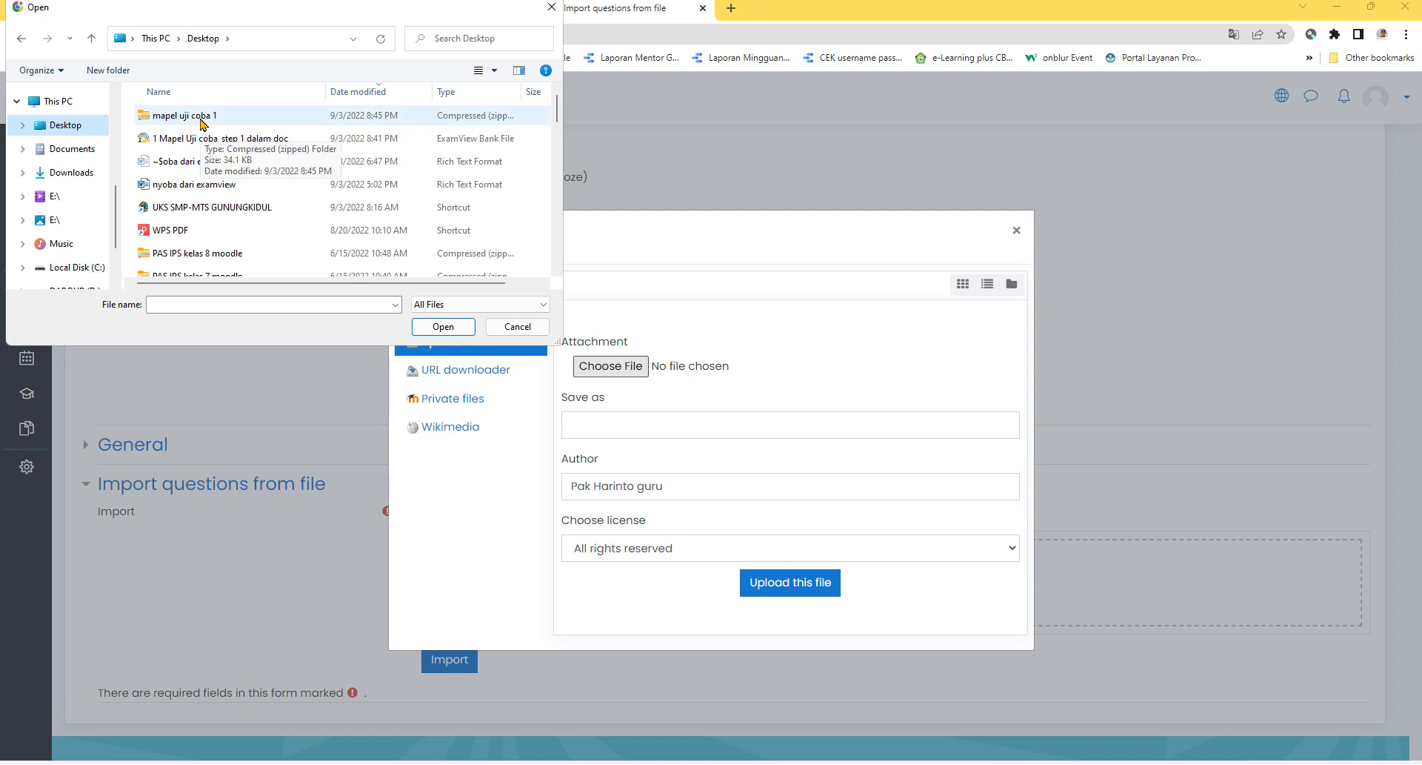
left_click(201, 119)
left_click(429, 330)
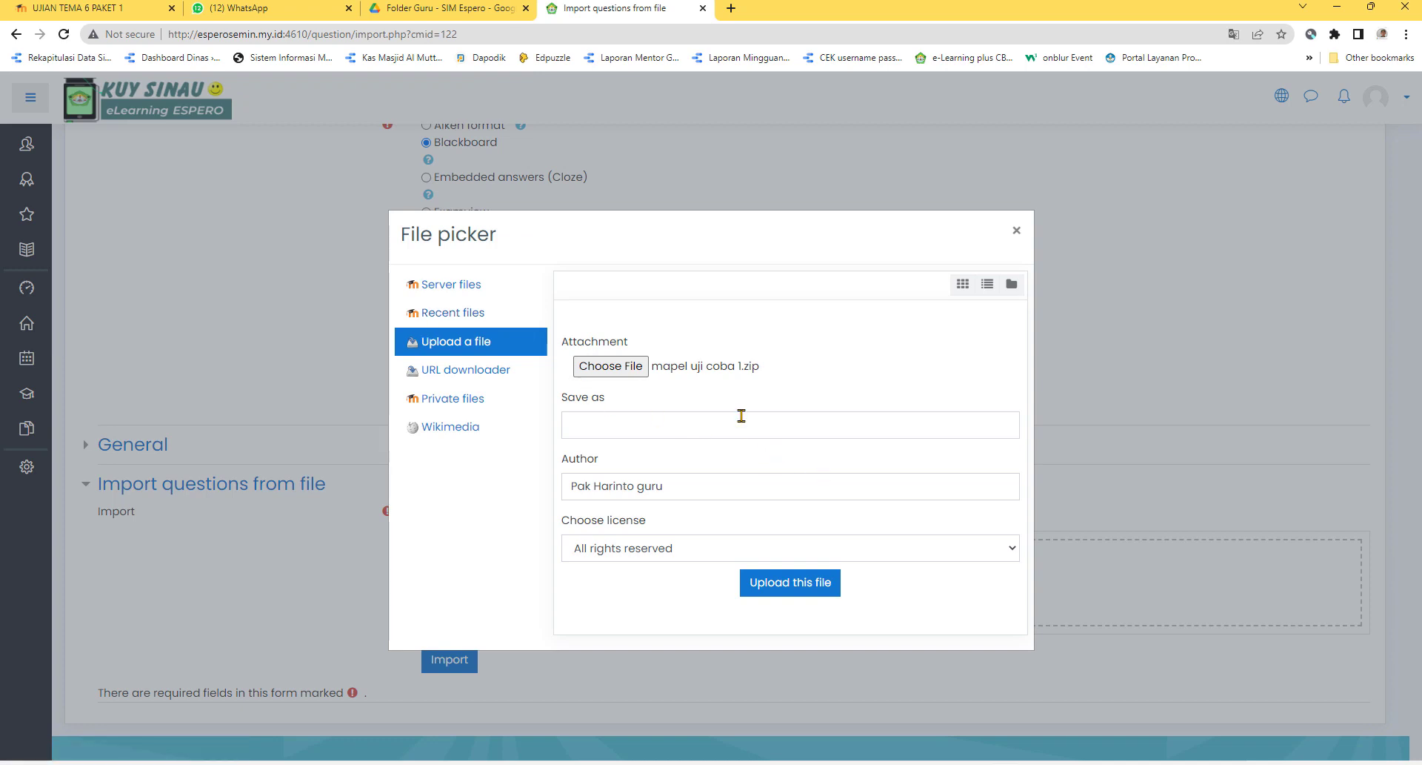
left_click(788, 589)
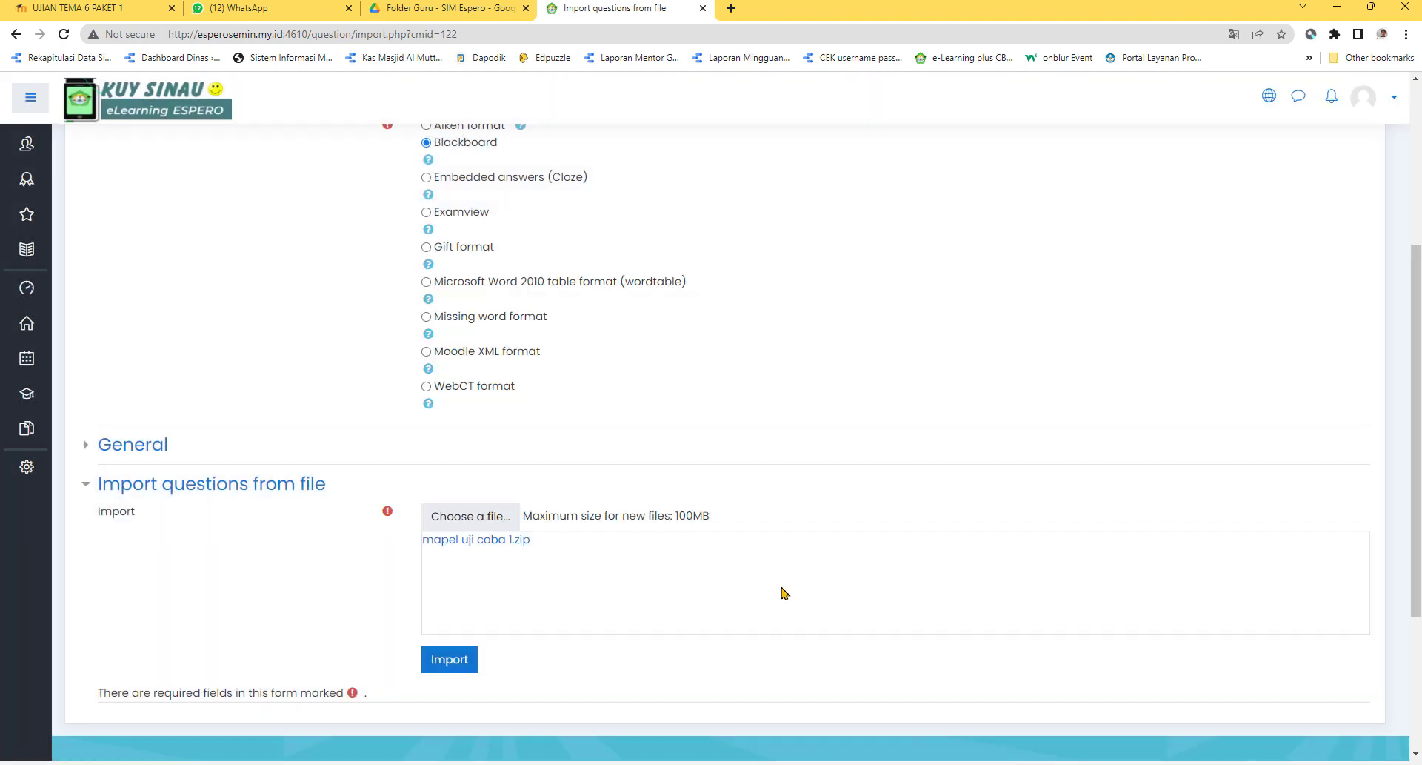
Import the questions from the uploaded zip file using the Blackboard format.
scroll(807, 585, "down", 2)
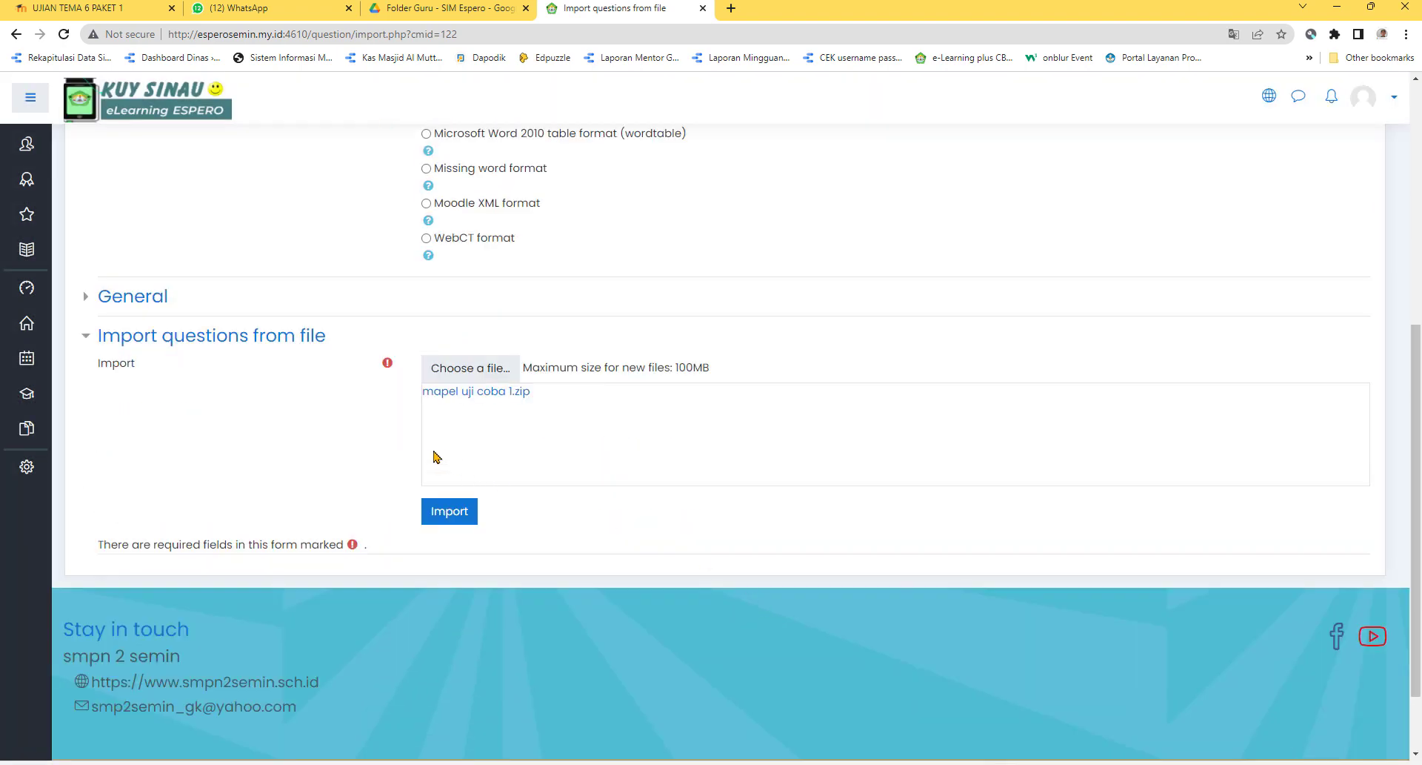
scroll(437, 452, "up", 5)
scroll(435, 449, "up", 1)
scroll(435, 455, "down", 6)
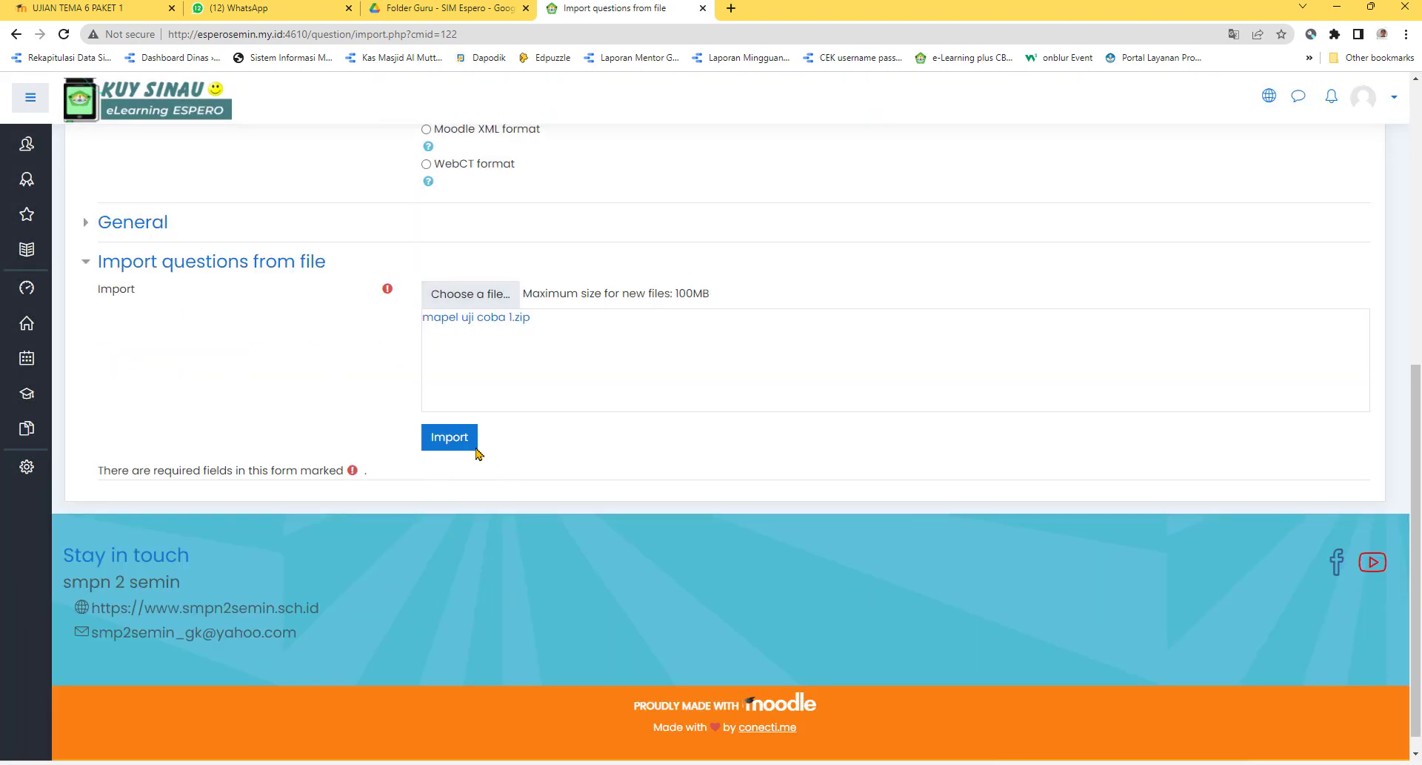
left_click(437, 445)
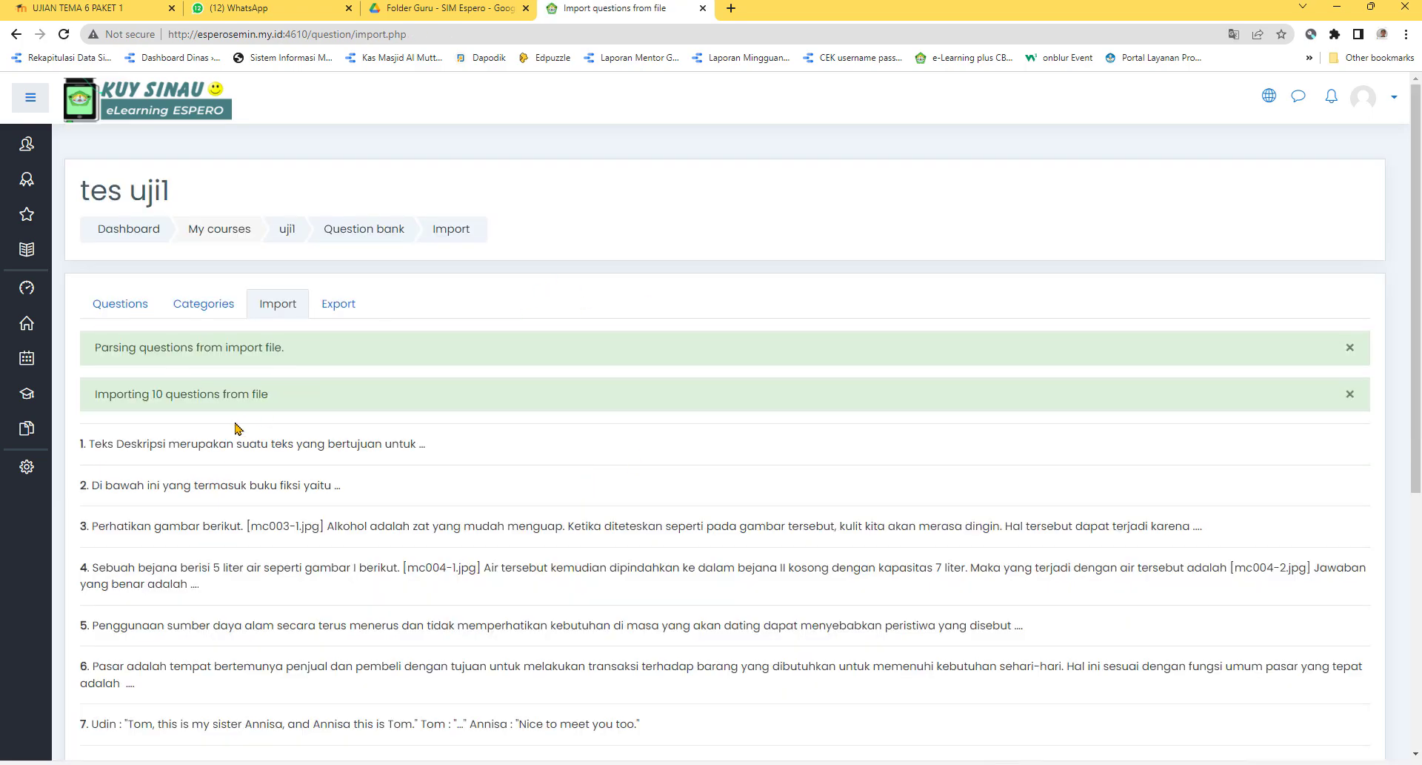
Review the list of imported questions, then continue to the question bank and look over its category and question list.
scroll(237, 429, "down", 2)
scroll(236, 429, "down", 1)
scroll(235, 433, "up", 2)
scroll(236, 433, "down", 2)
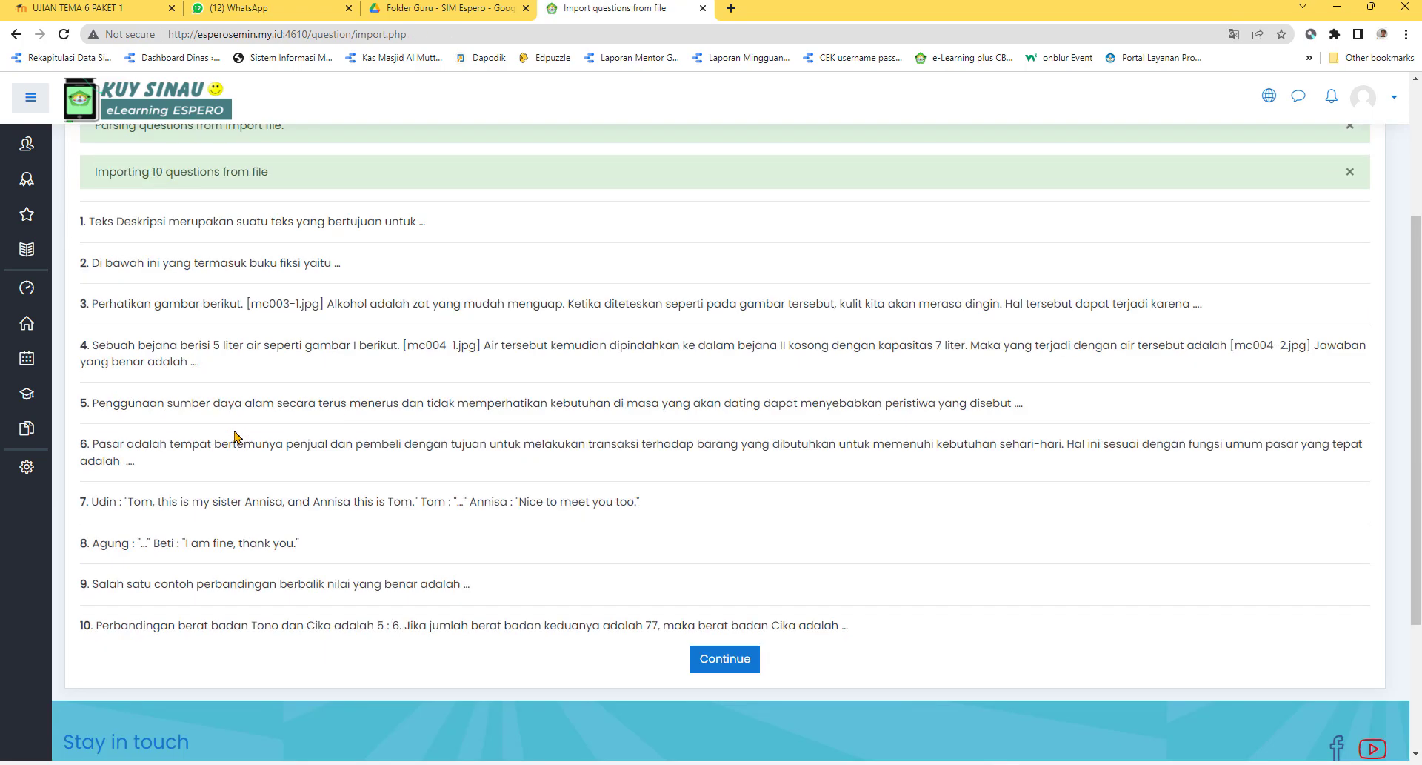
scroll(263, 437, "up", 1)
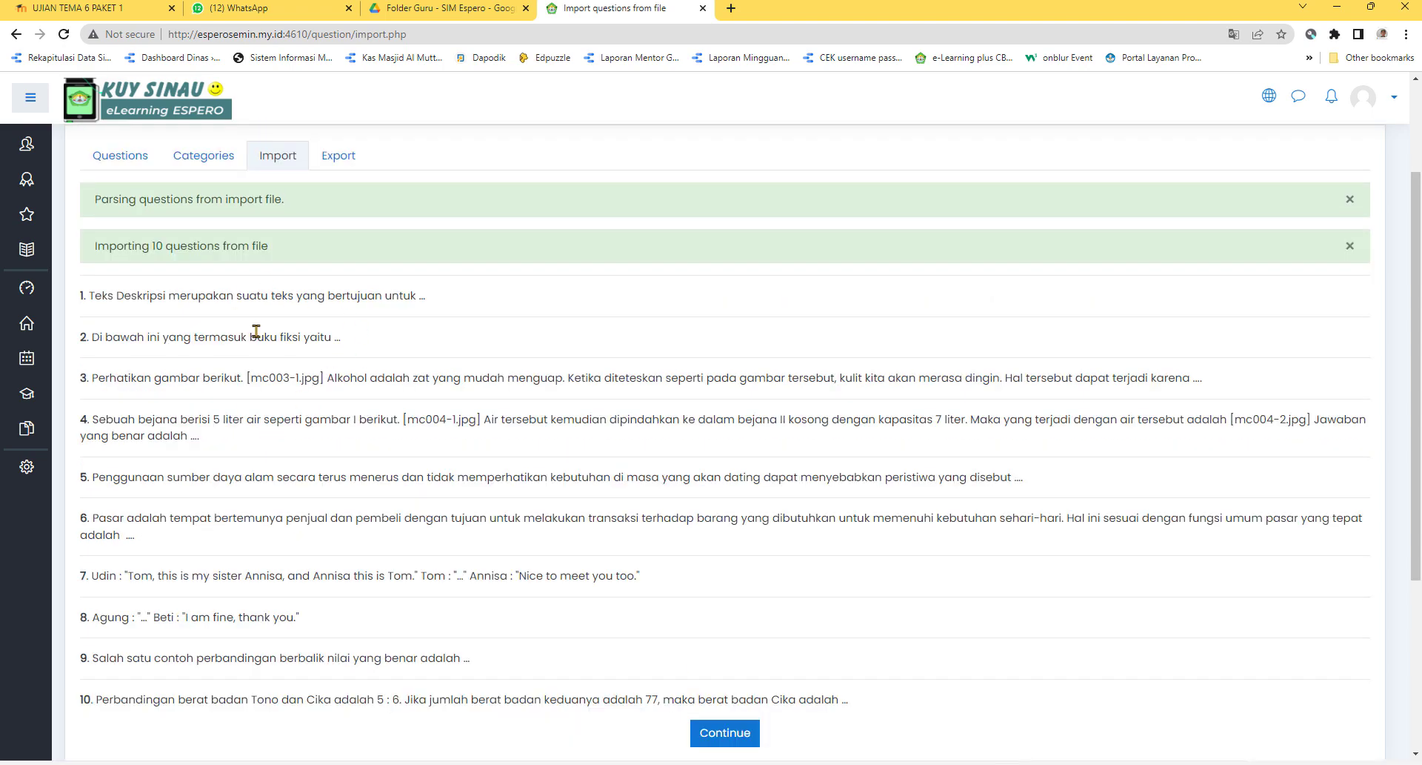
scroll(256, 331, "up", 2)
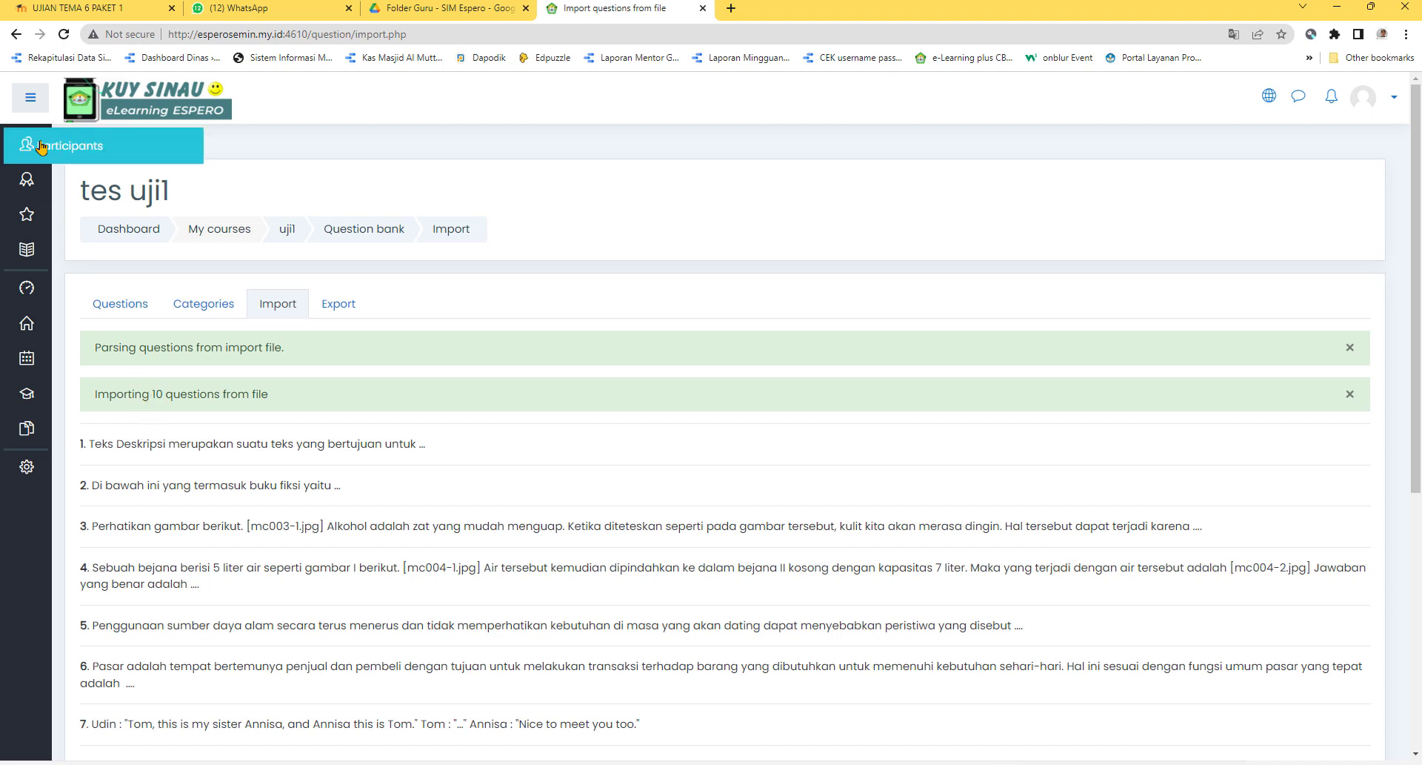
scroll(292, 342, "down", 2)
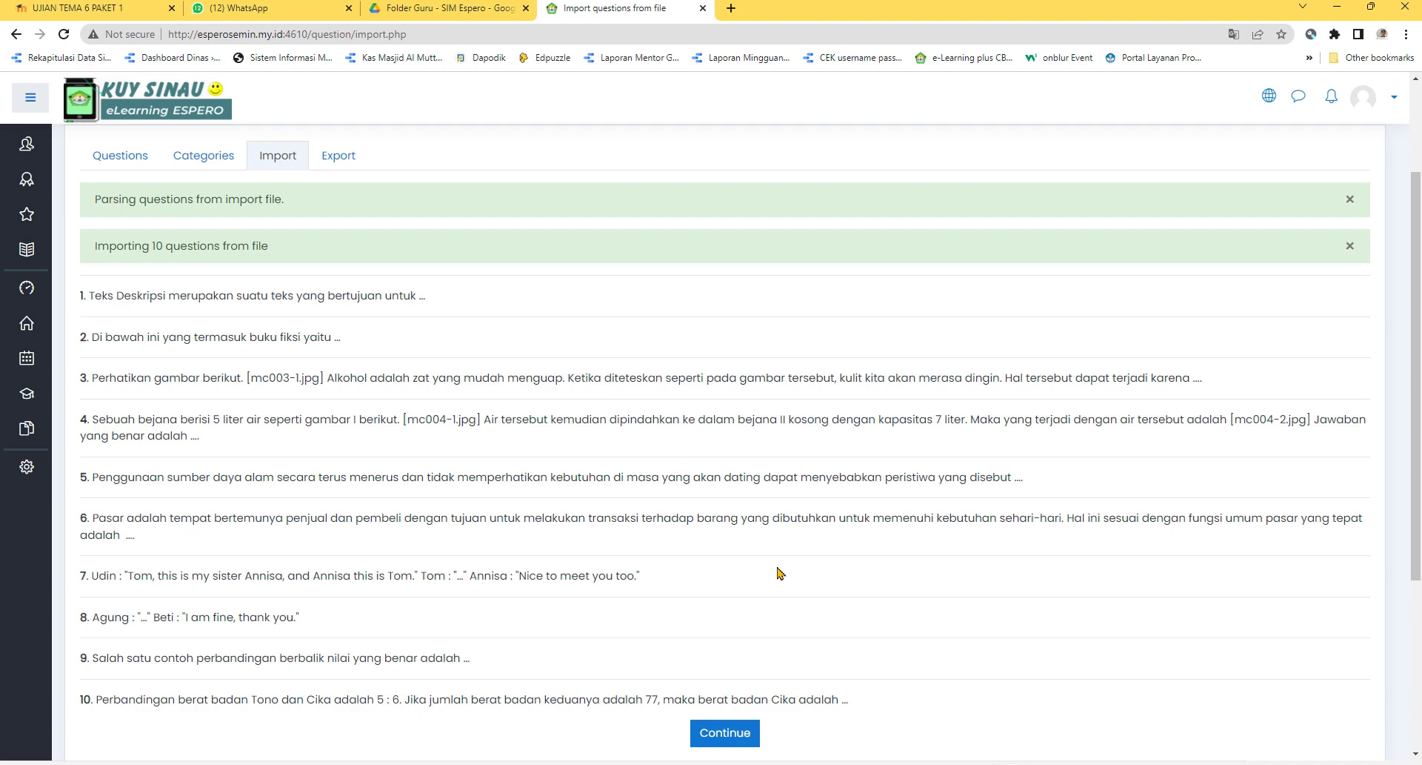
left_click(726, 744)
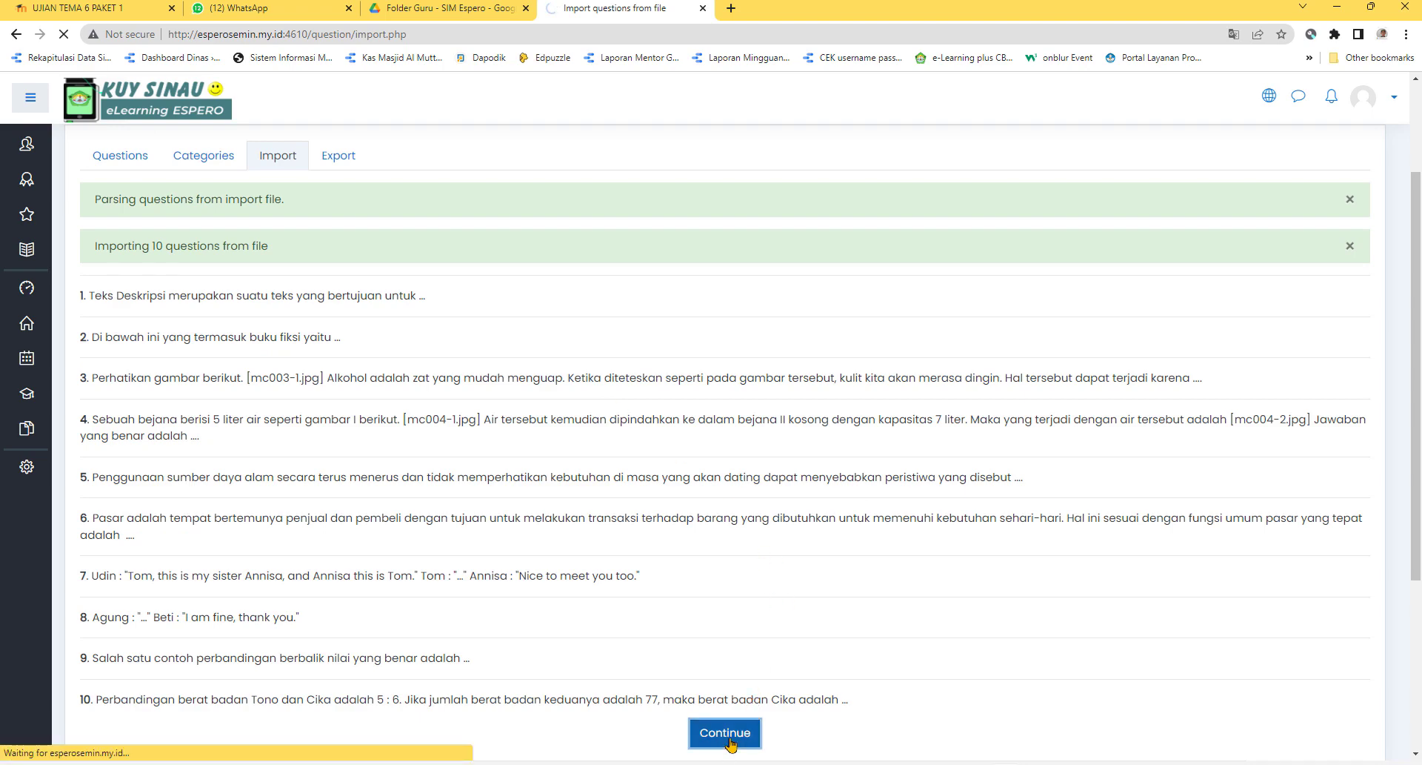
scroll(413, 496, "down", 3)
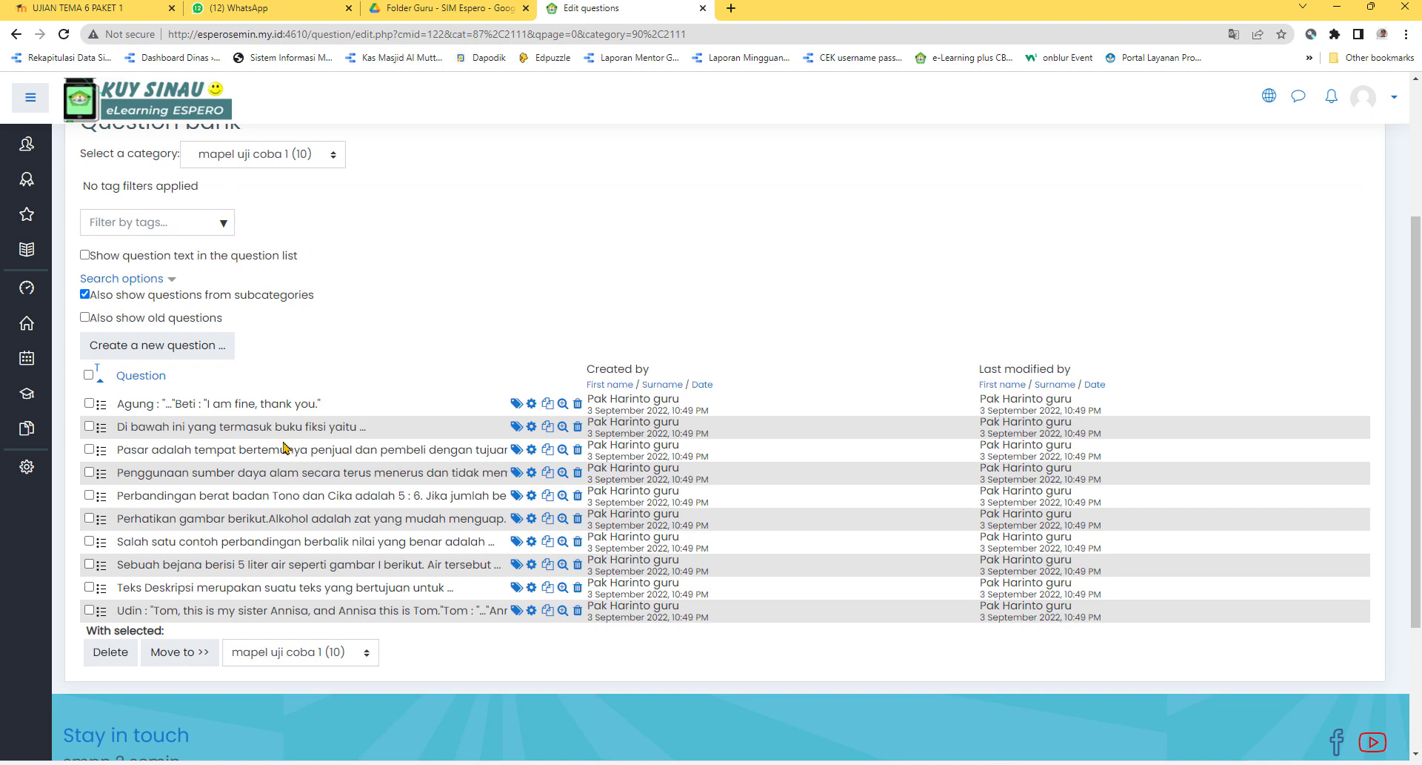
scroll(255, 571, "up", 1)
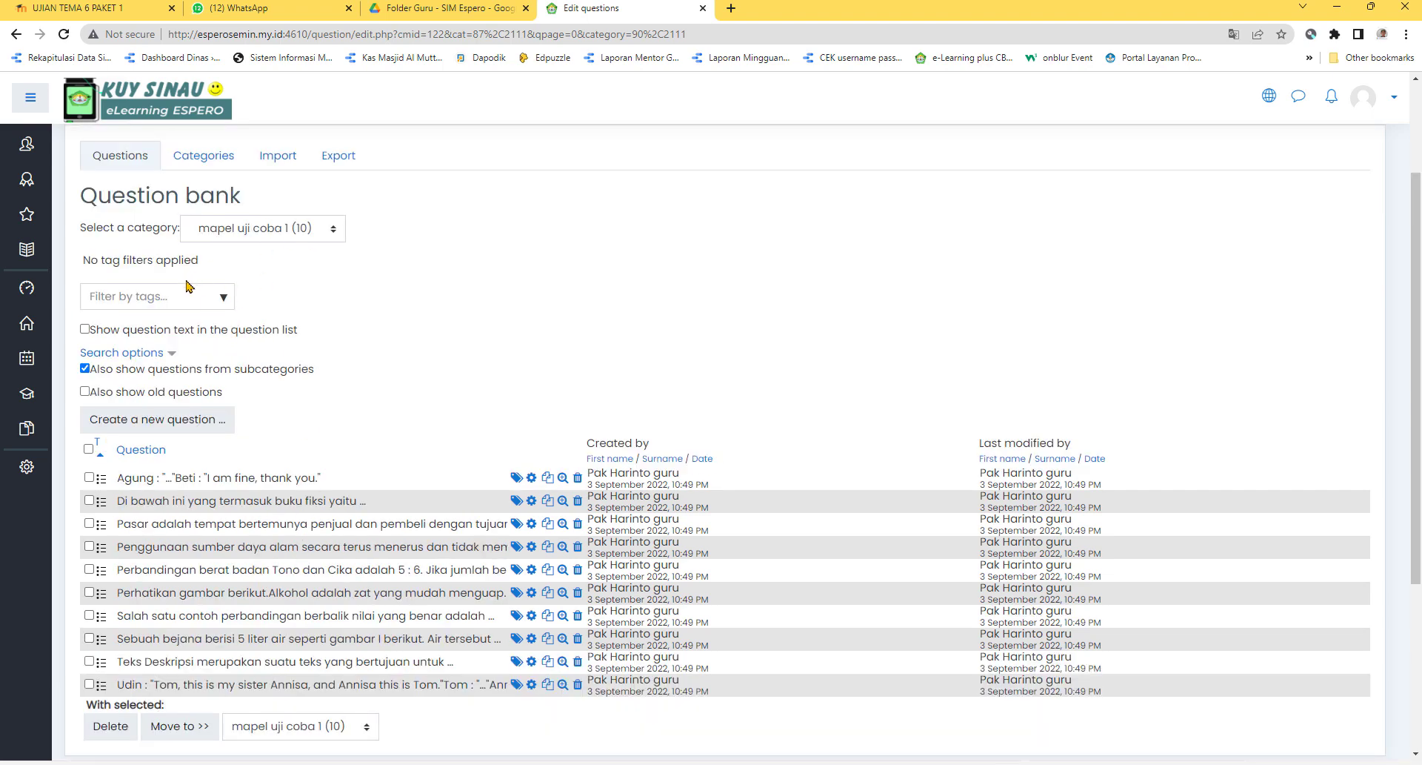
scroll(169, 442, "down", 1)
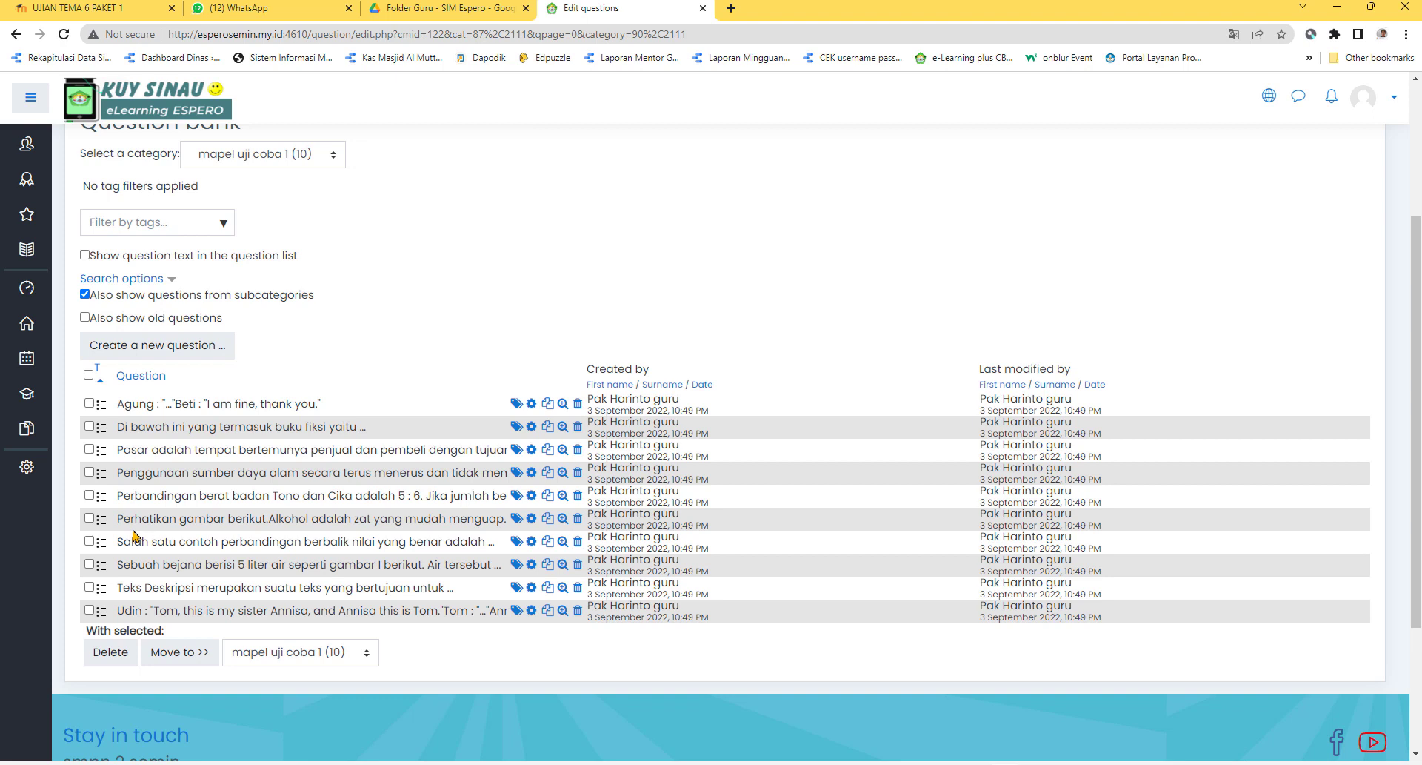
Select every imported question in the question bank one by one and move them to the category "mapel uji coba 1".
left_click(88, 375)
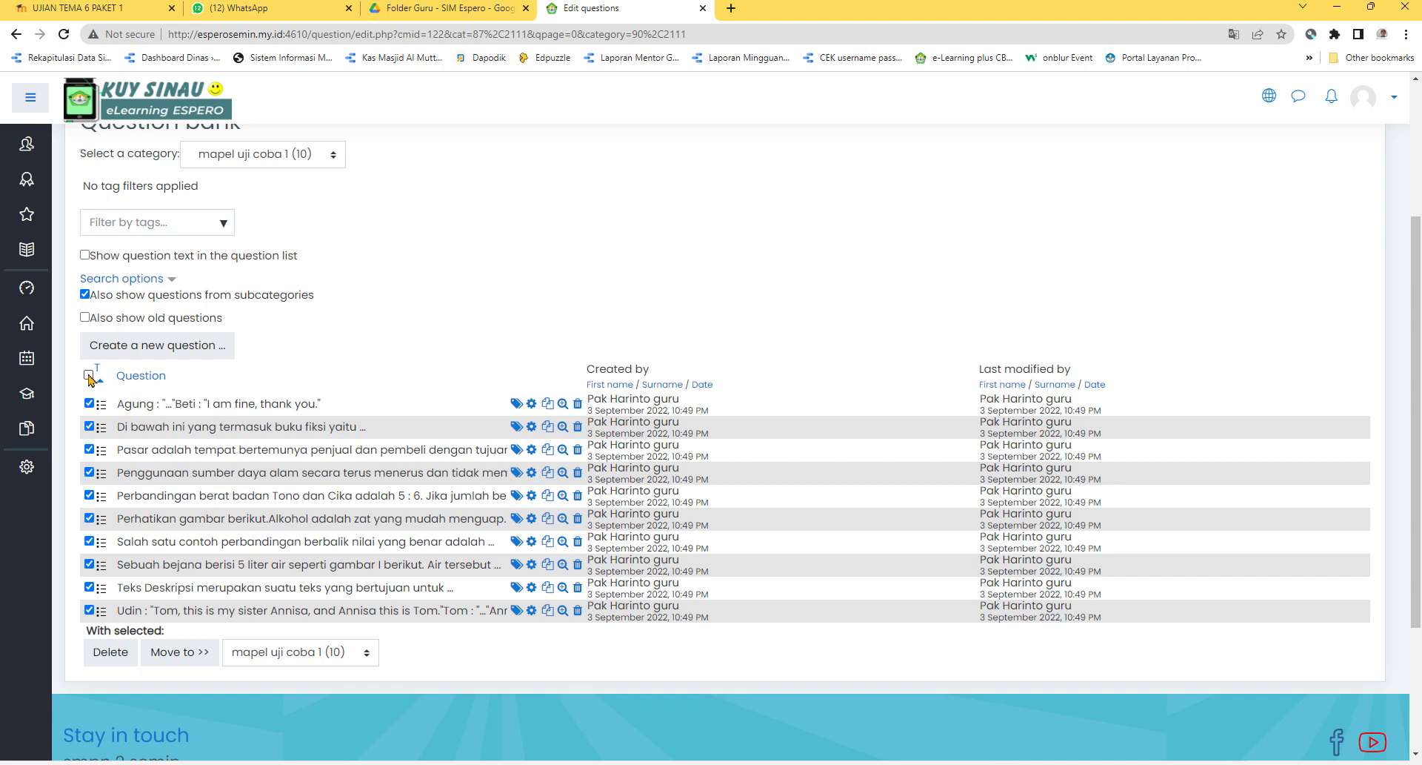
left_click(88, 374)
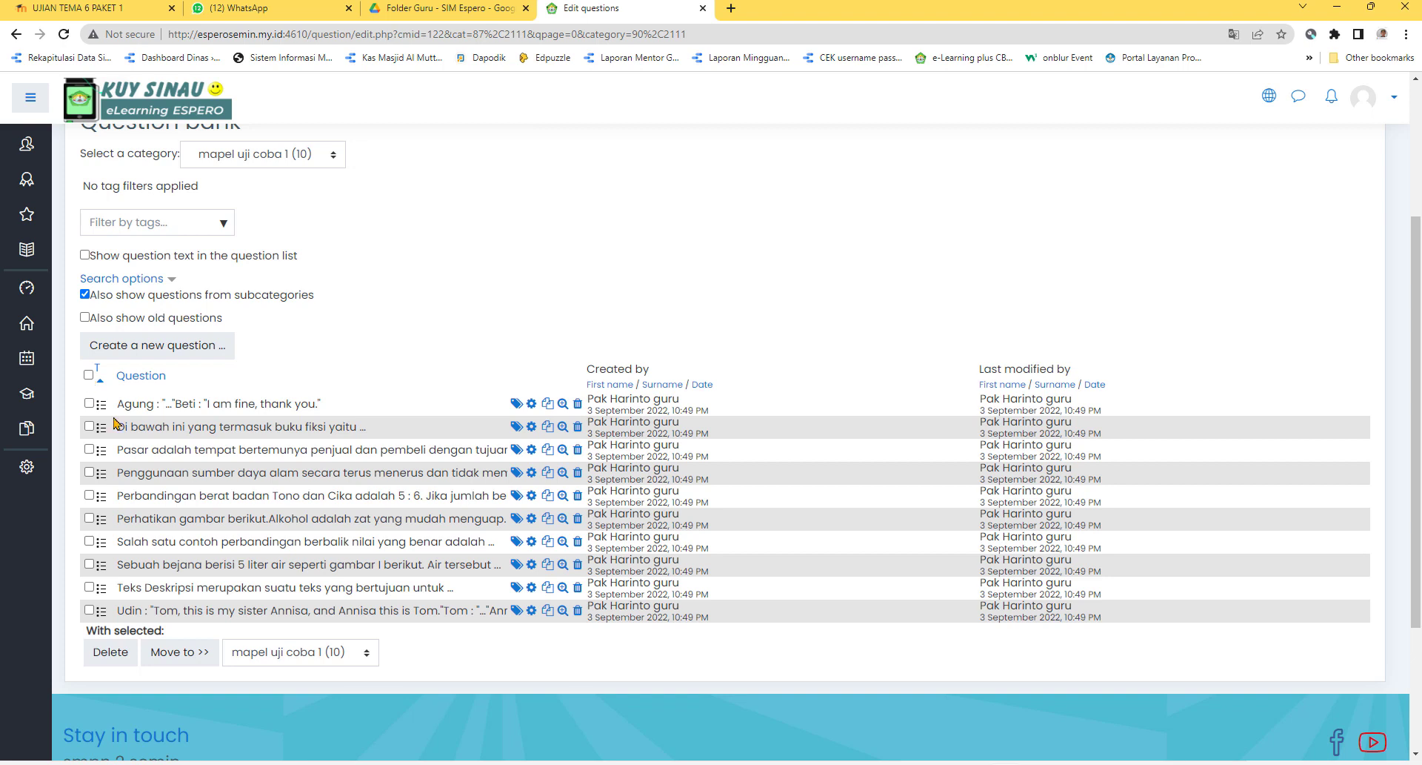
left_click(89, 404)
left_click(89, 427)
left_click(89, 450)
left_click(88, 473)
left_click(89, 496)
left_click(89, 519)
left_click(89, 541)
left_click(89, 564)
left_click(88, 587)
left_click(89, 609)
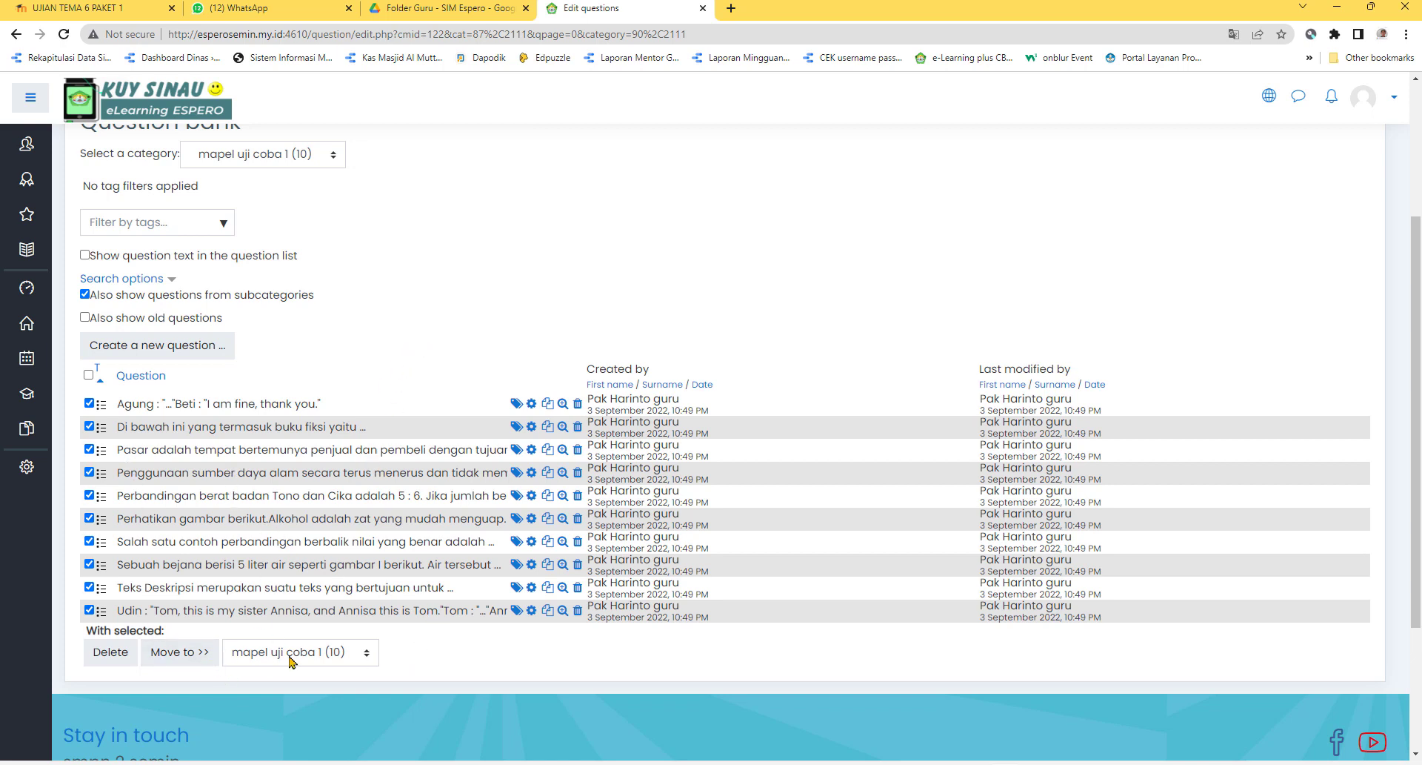
left_click(203, 661)
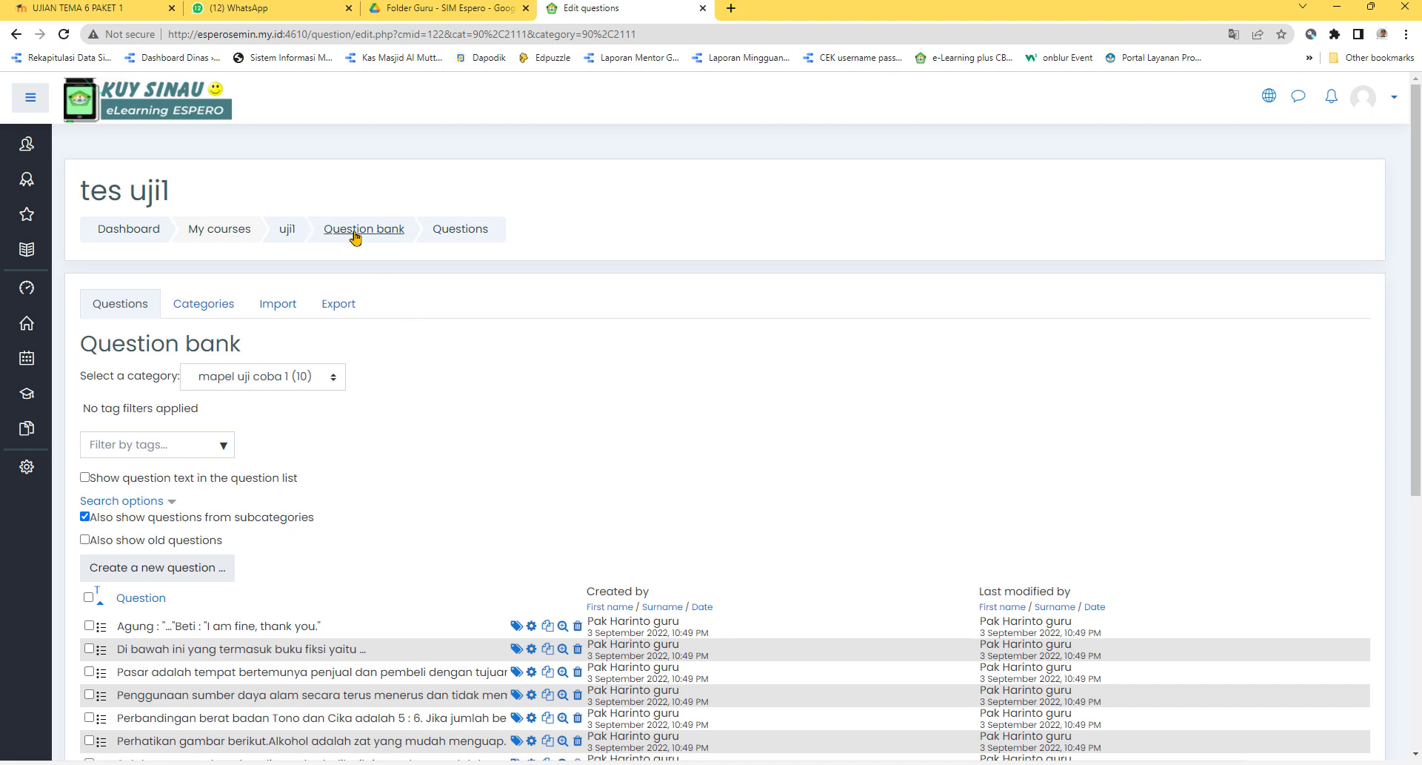
Check the "UJi coba" quiz page and its available actions, and return to the question bank.
left_click(285, 236)
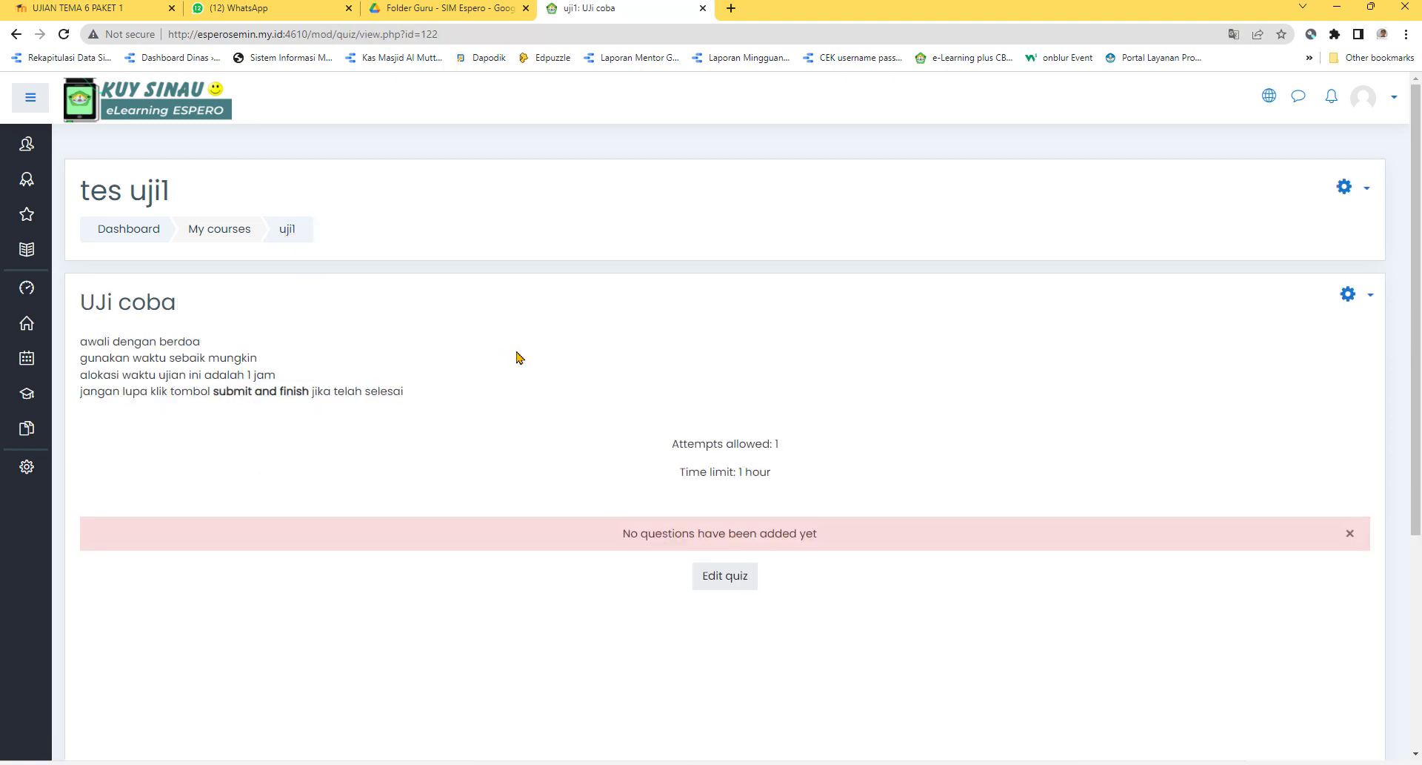
left_click(1367, 300)
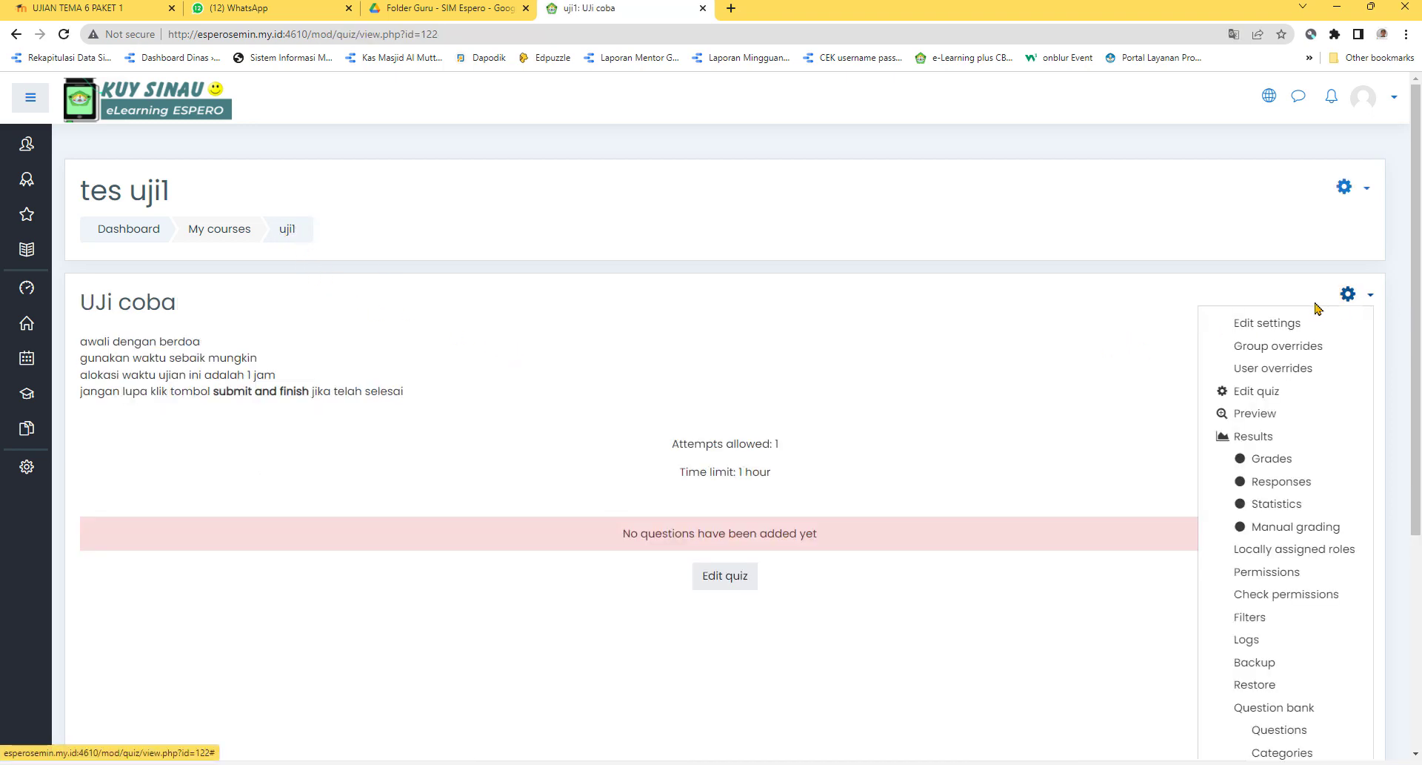
scroll(1326, 465, "down", 3)
scroll(1311, 468, "up", 4)
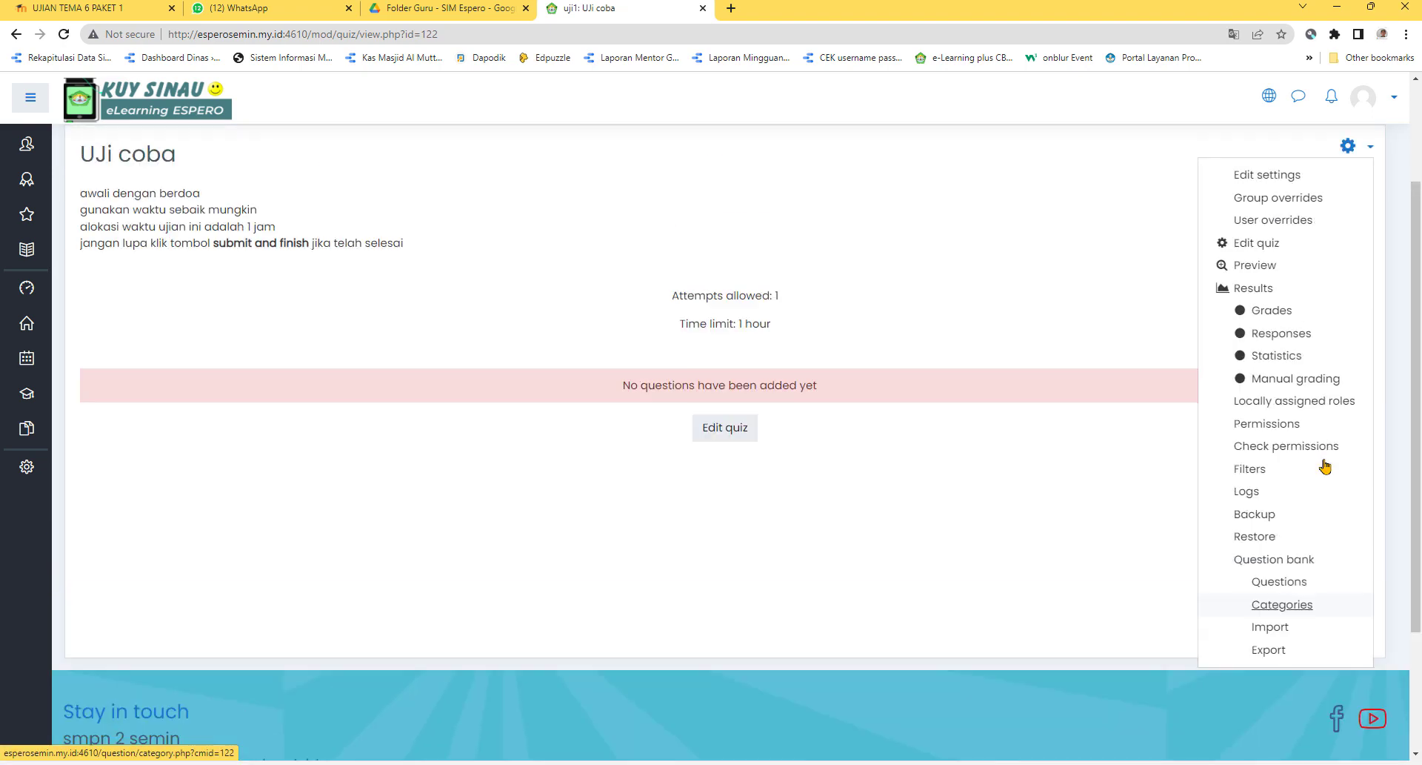
left_click(836, 243)
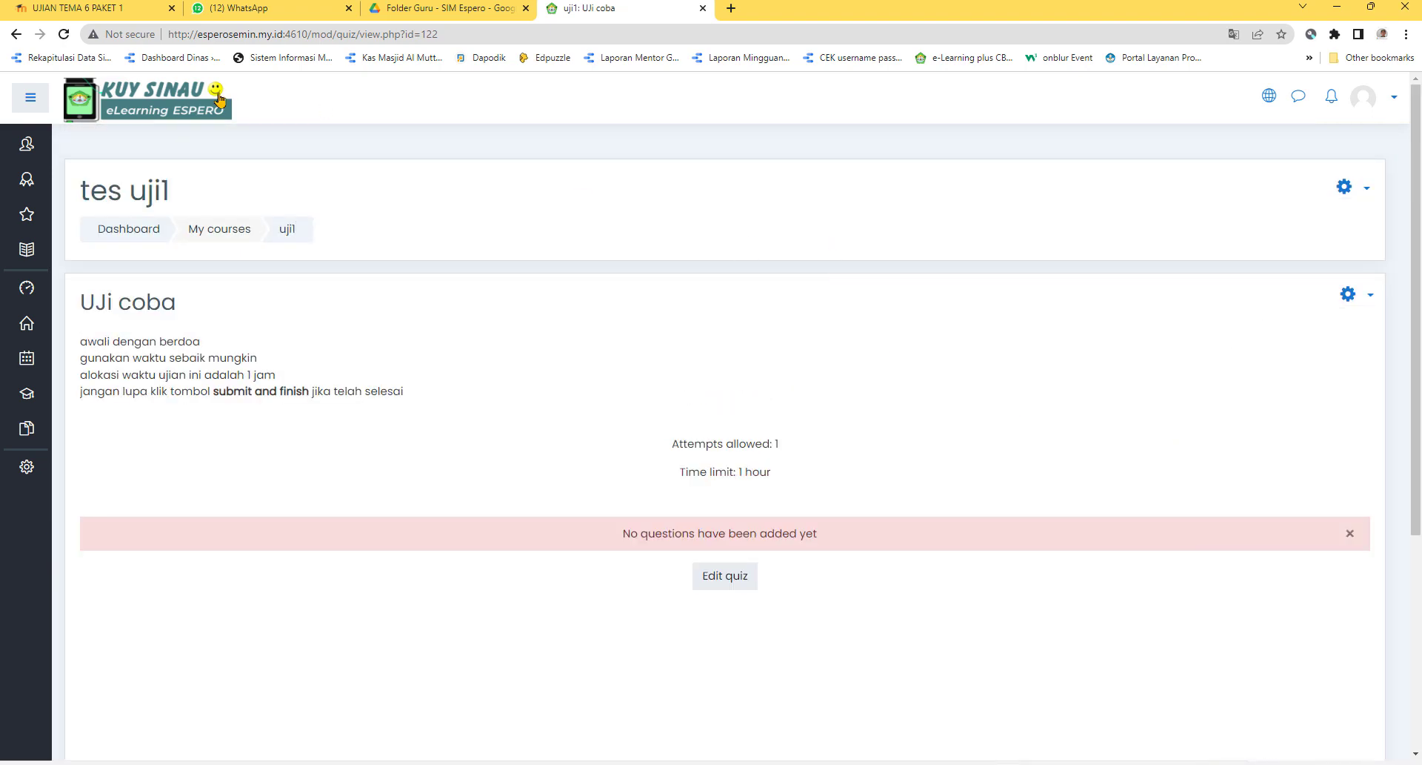
left_click(11, 35)
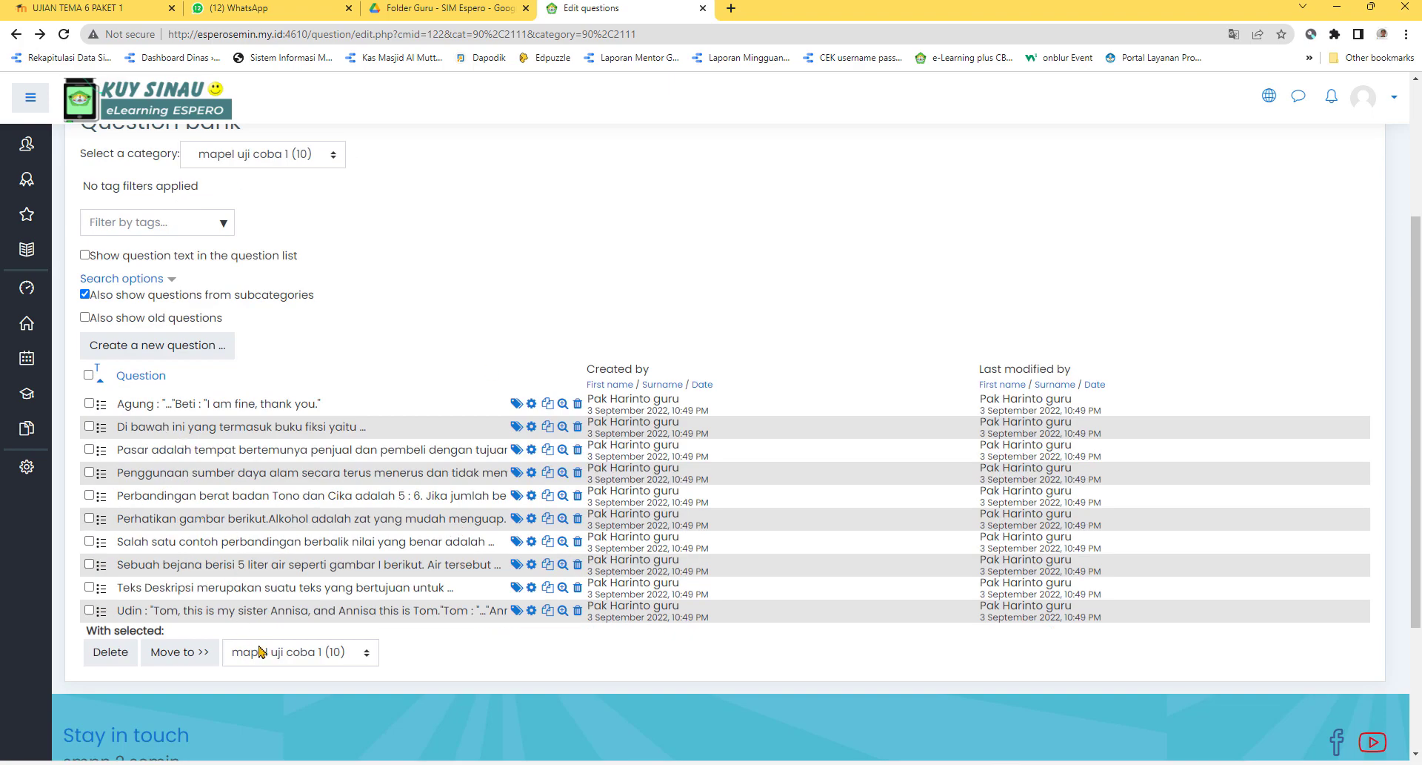
Examine the destination categories offered for moving questions, leaving the chosen category as it is.
left_click(368, 656)
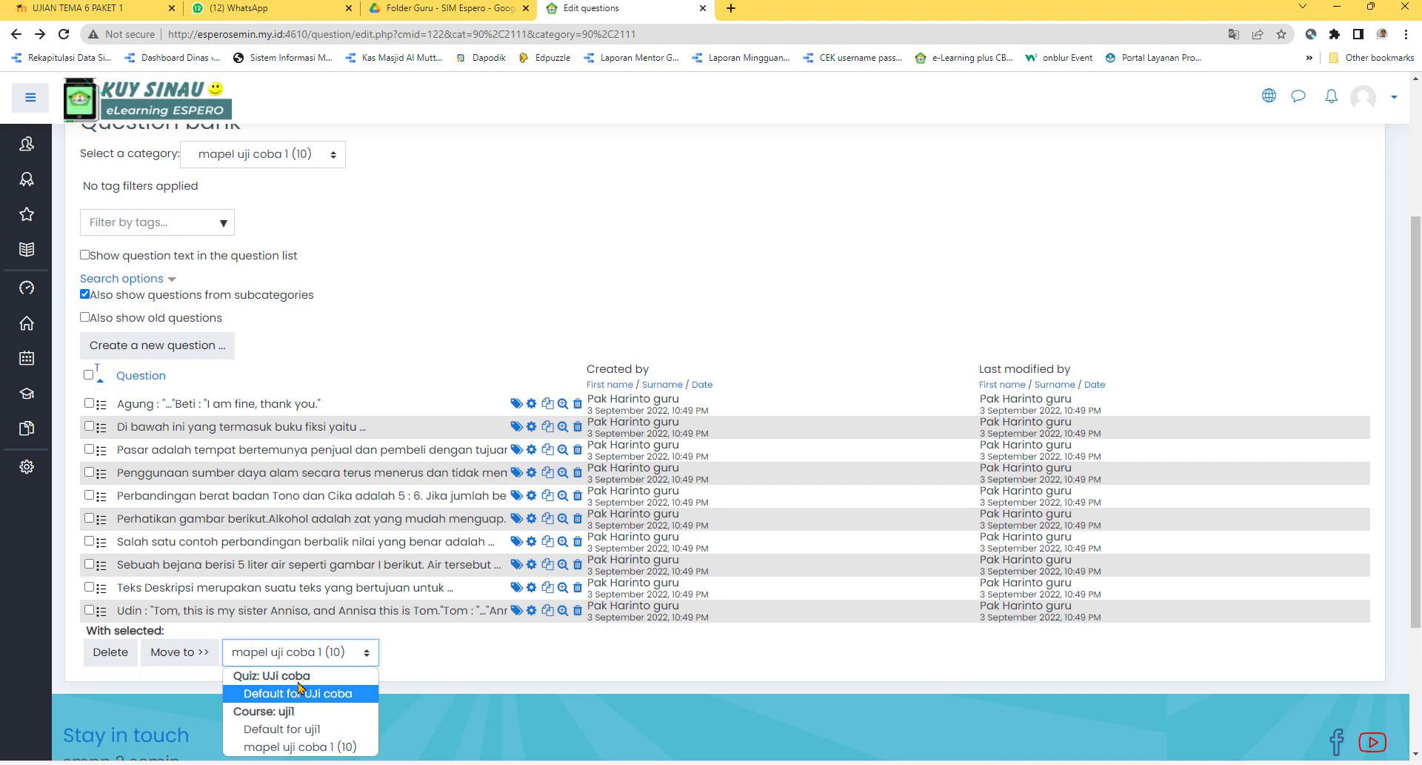
left_click(477, 663)
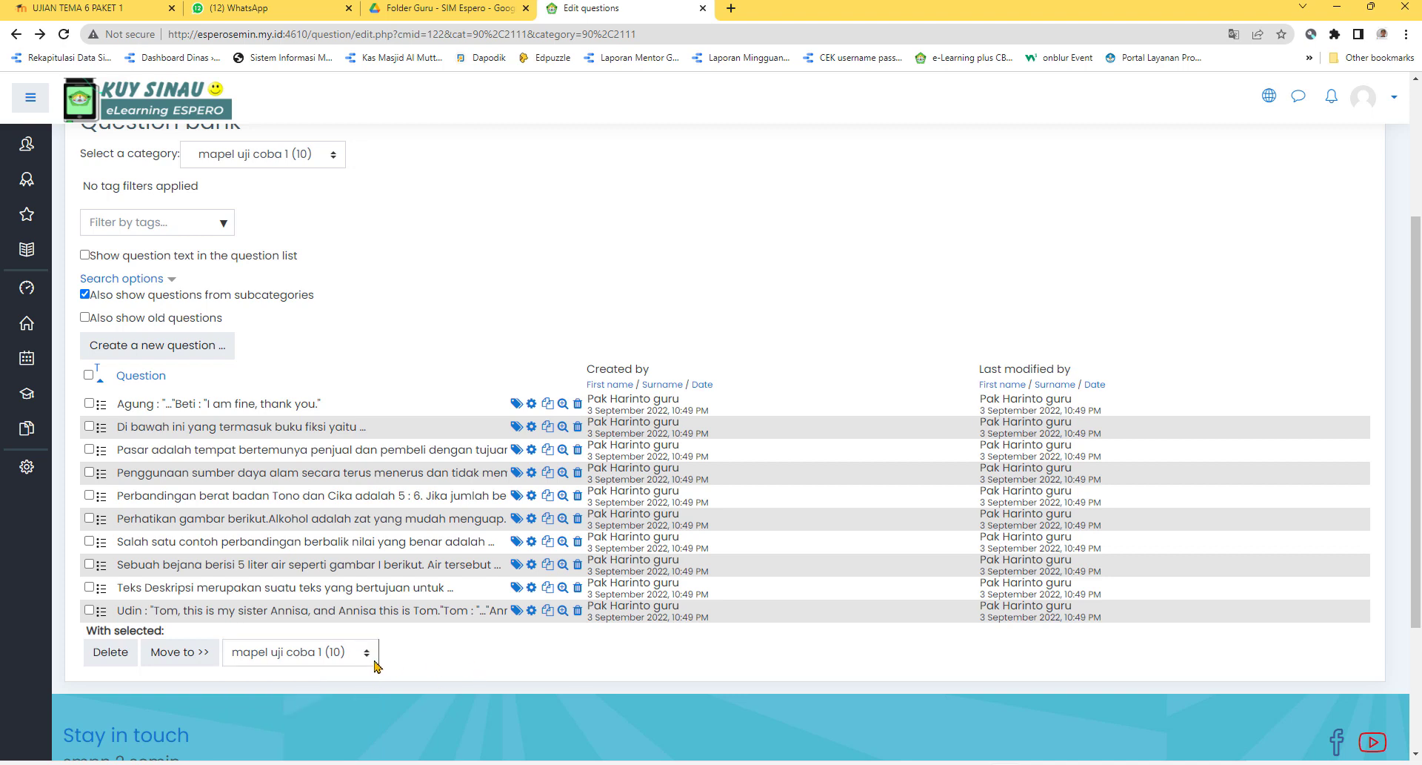
left_click(368, 656)
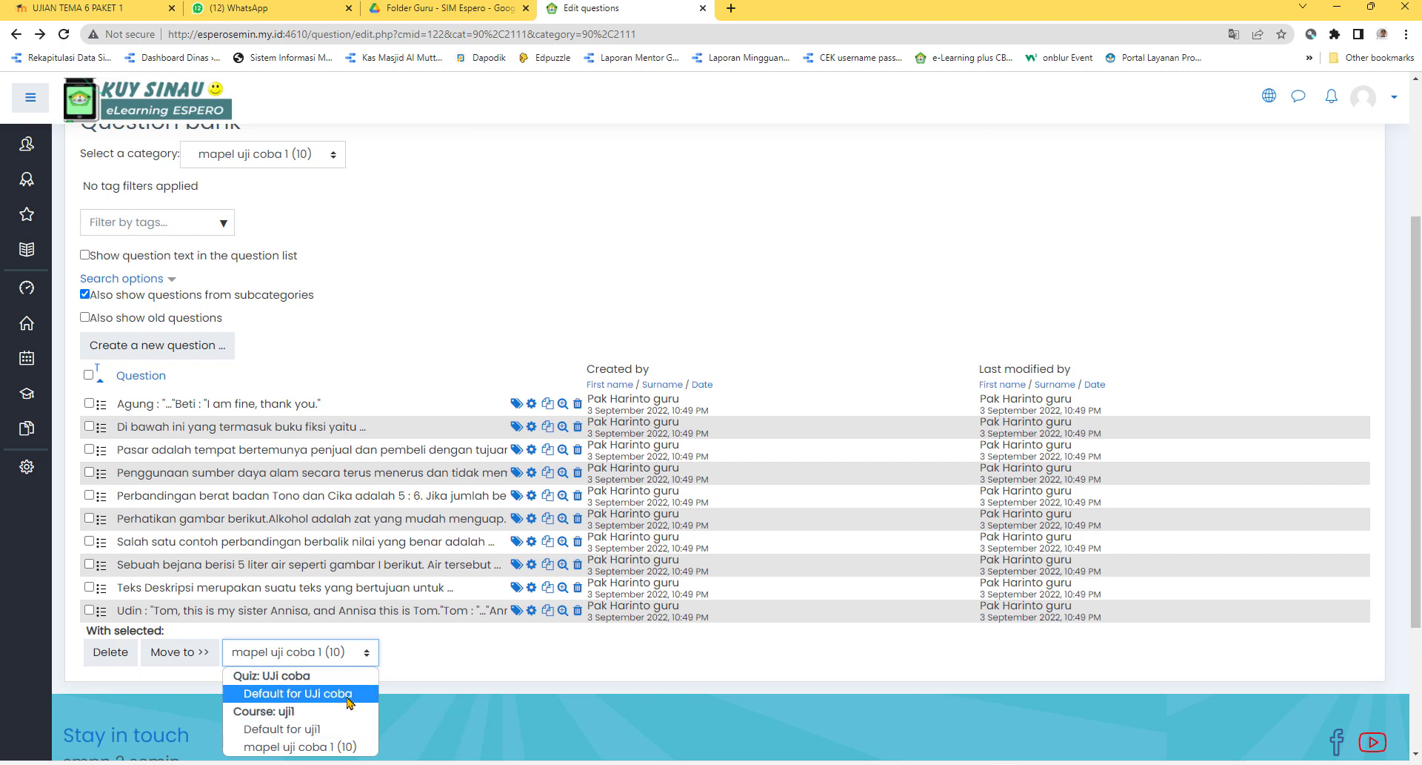
left_click(433, 659)
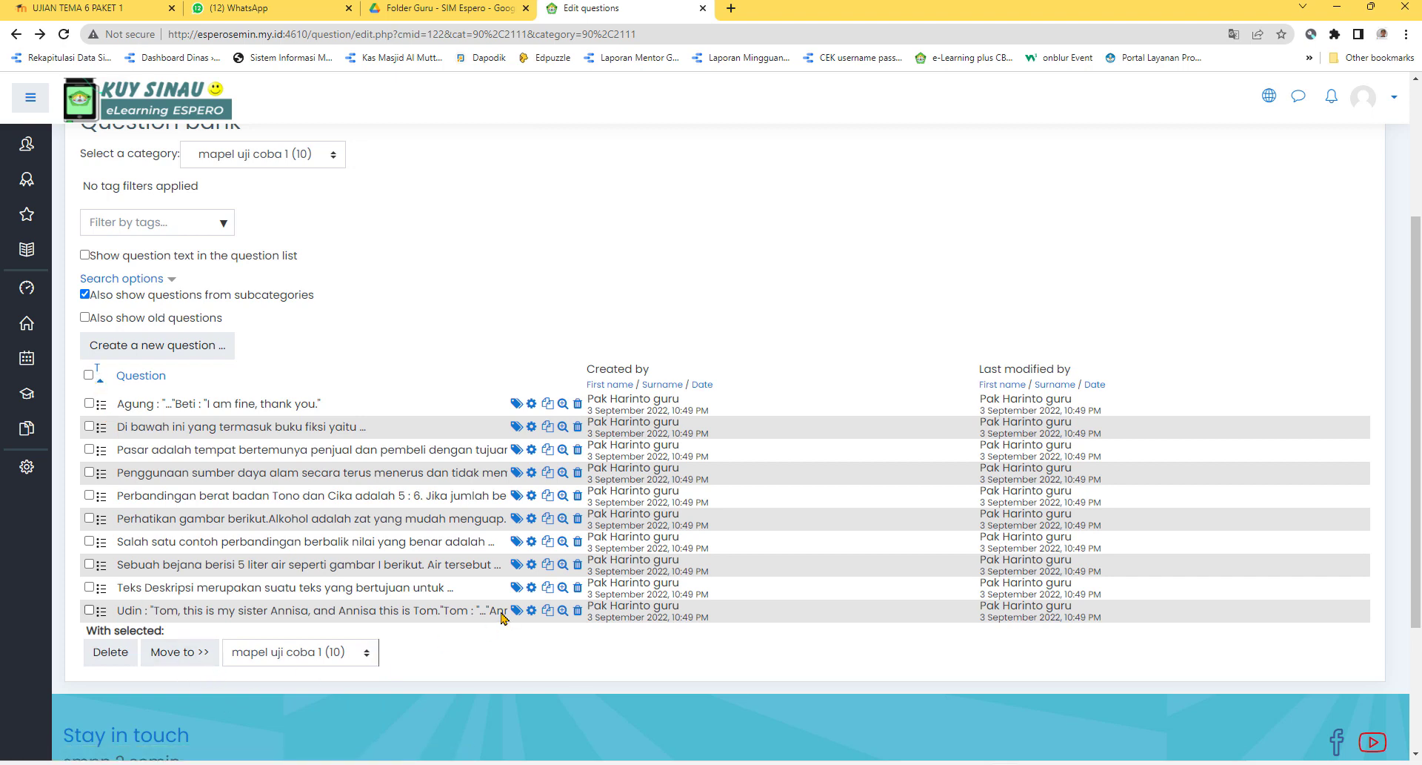
left_click(366, 658)
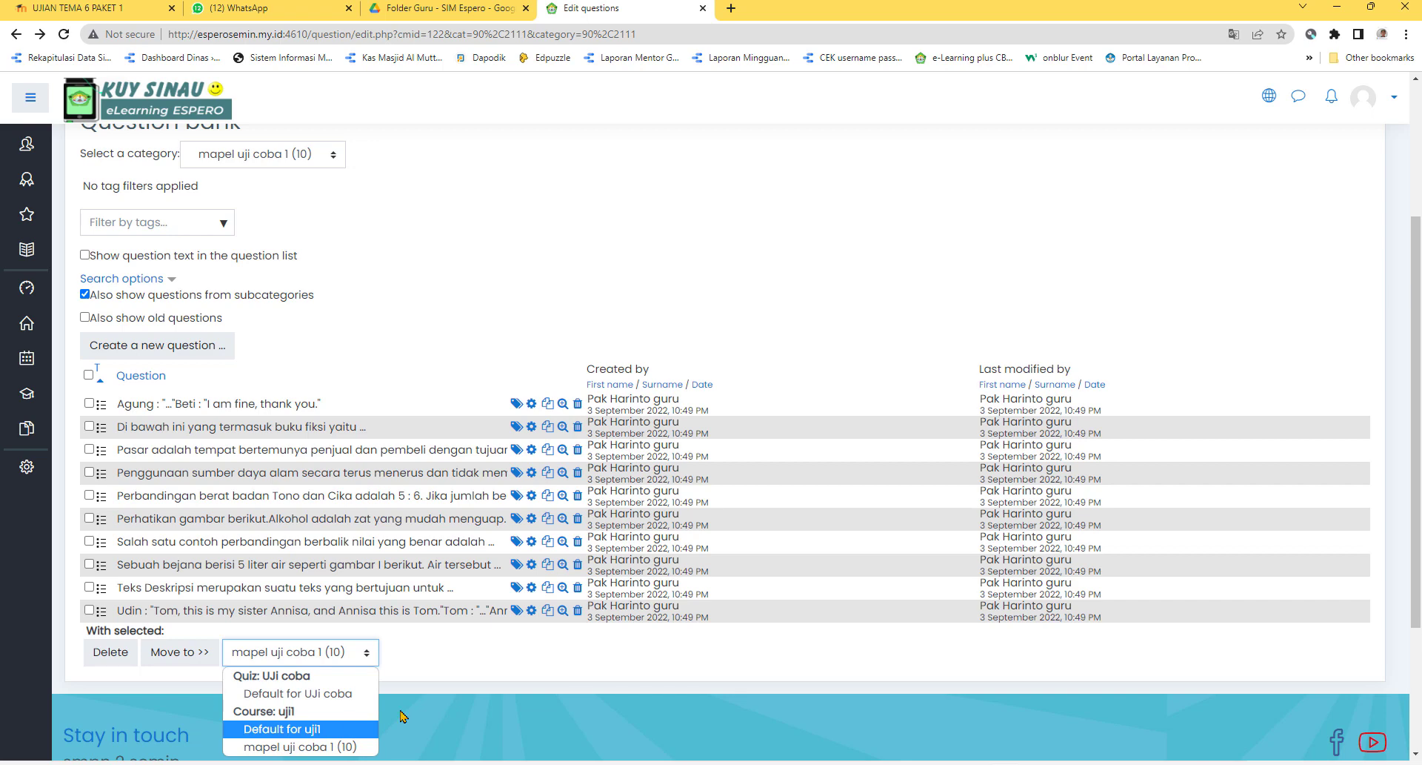
left_click(471, 671)
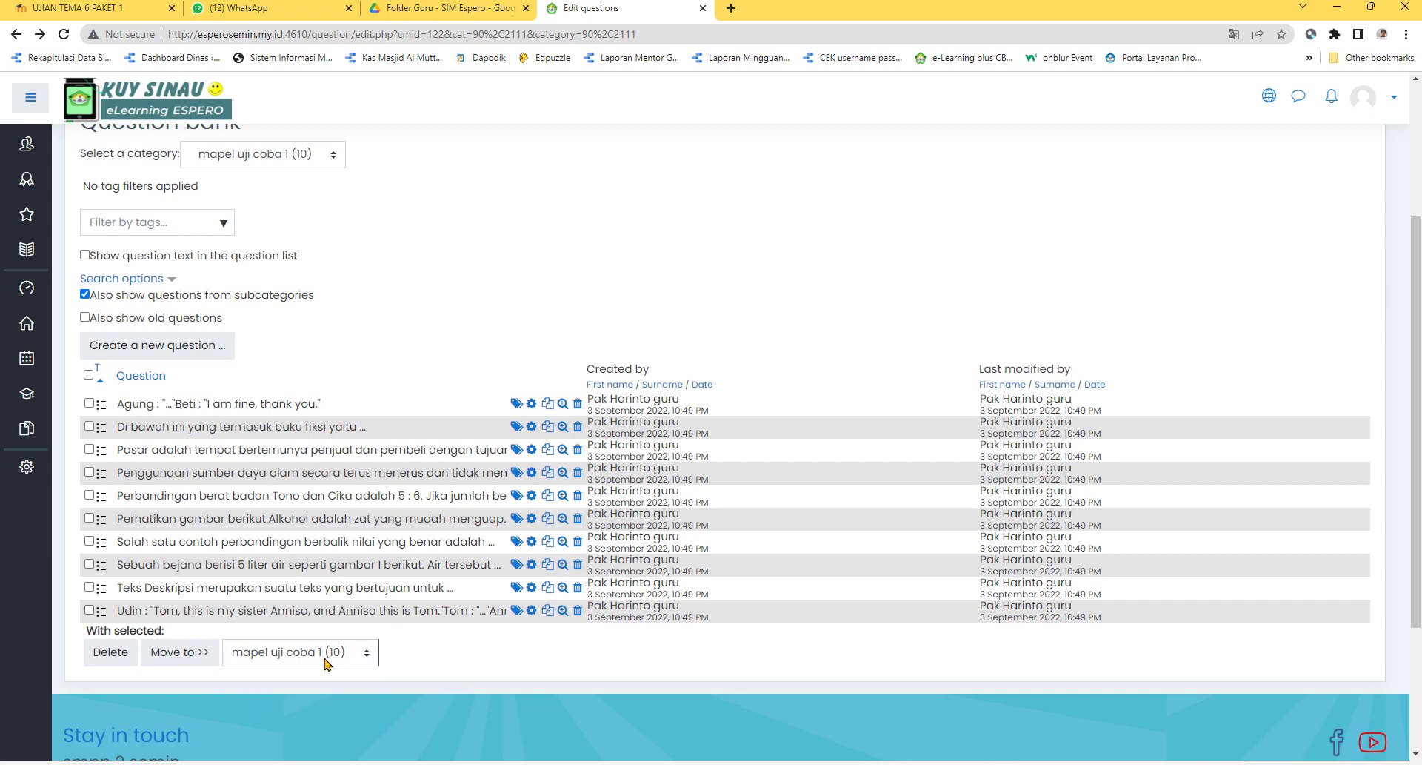
Submit the move to "mapel uji coba 1" without selecting questions, and go back to the "UJi coba" quiz page.
left_click(179, 654)
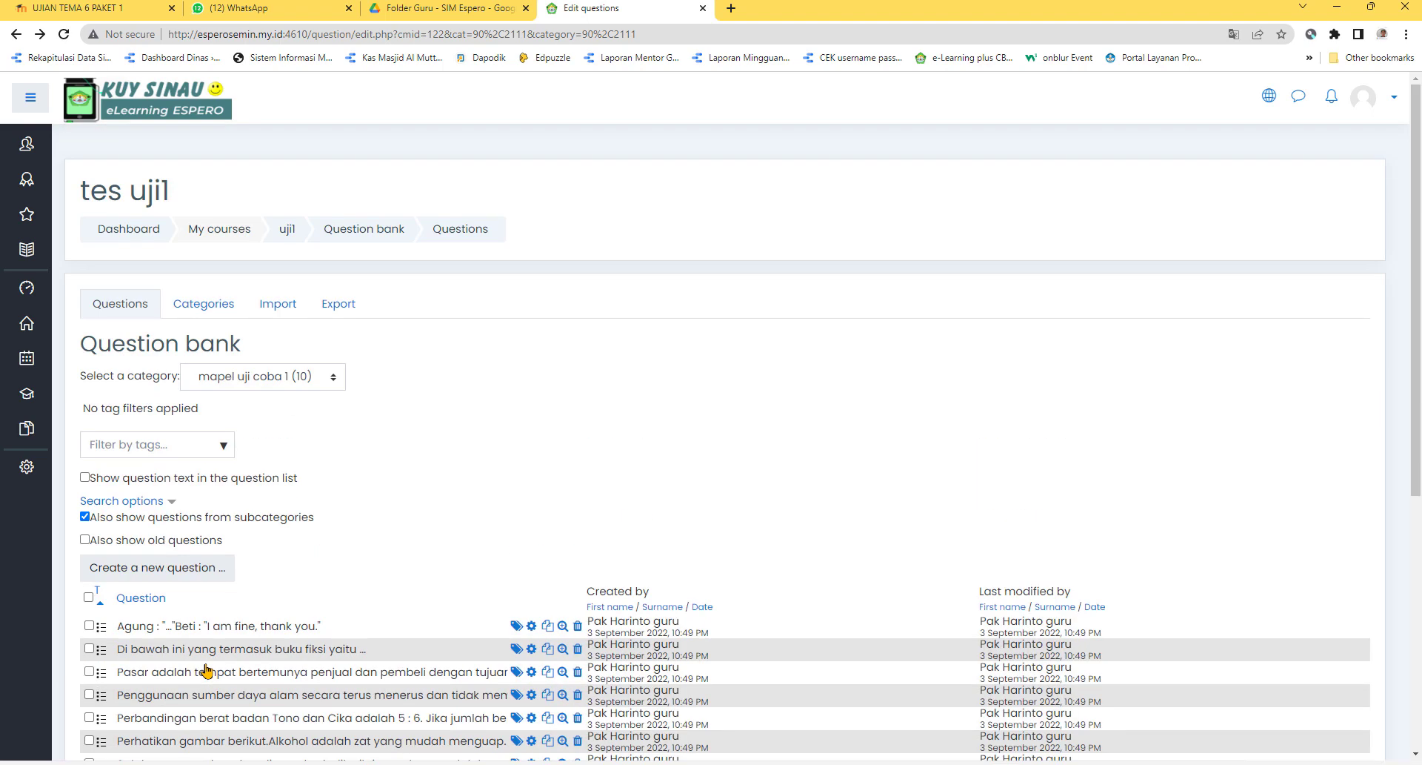
left_click(288, 232)
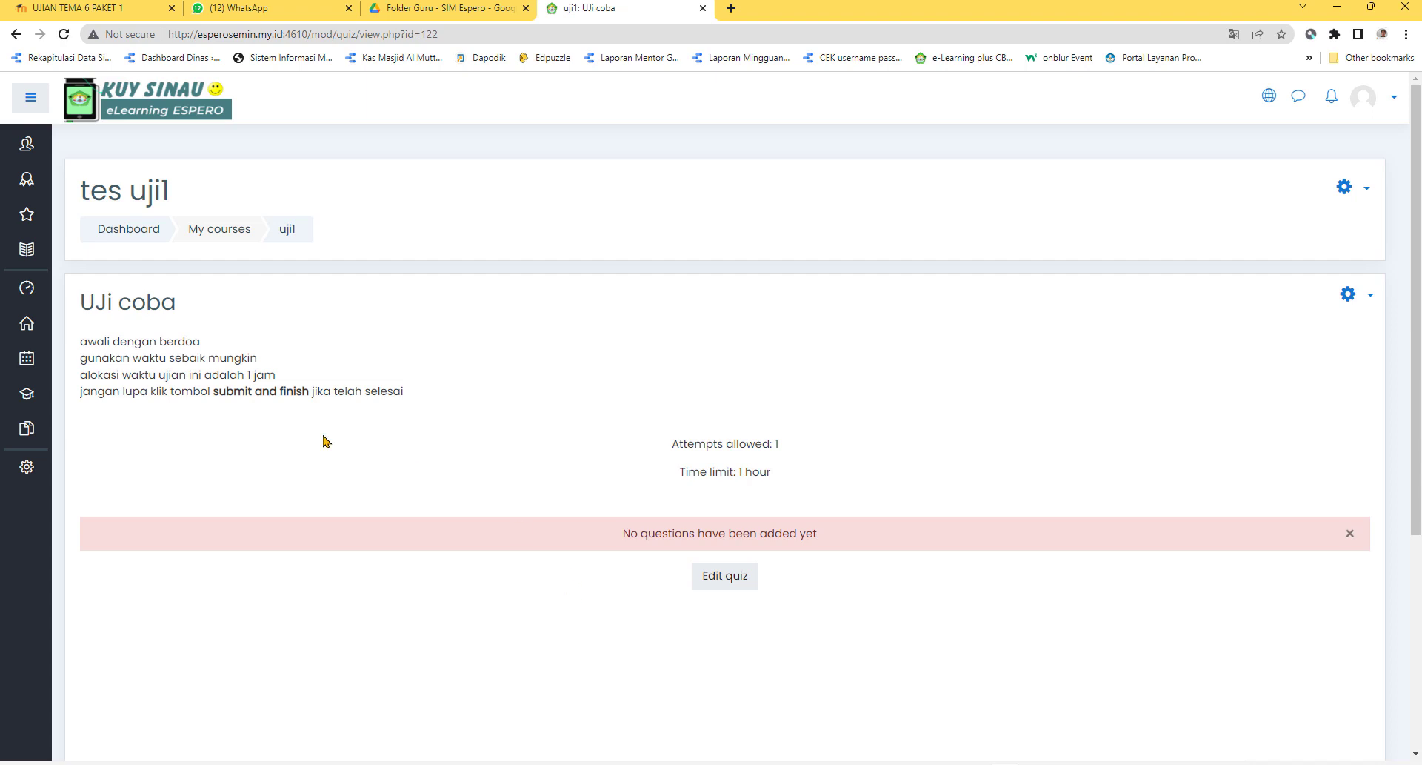
Add all questions of the category "mapel uji coba 1" from the question bank to the "UJi coba" quiz.
left_click_drag(81, 339, 407, 402)
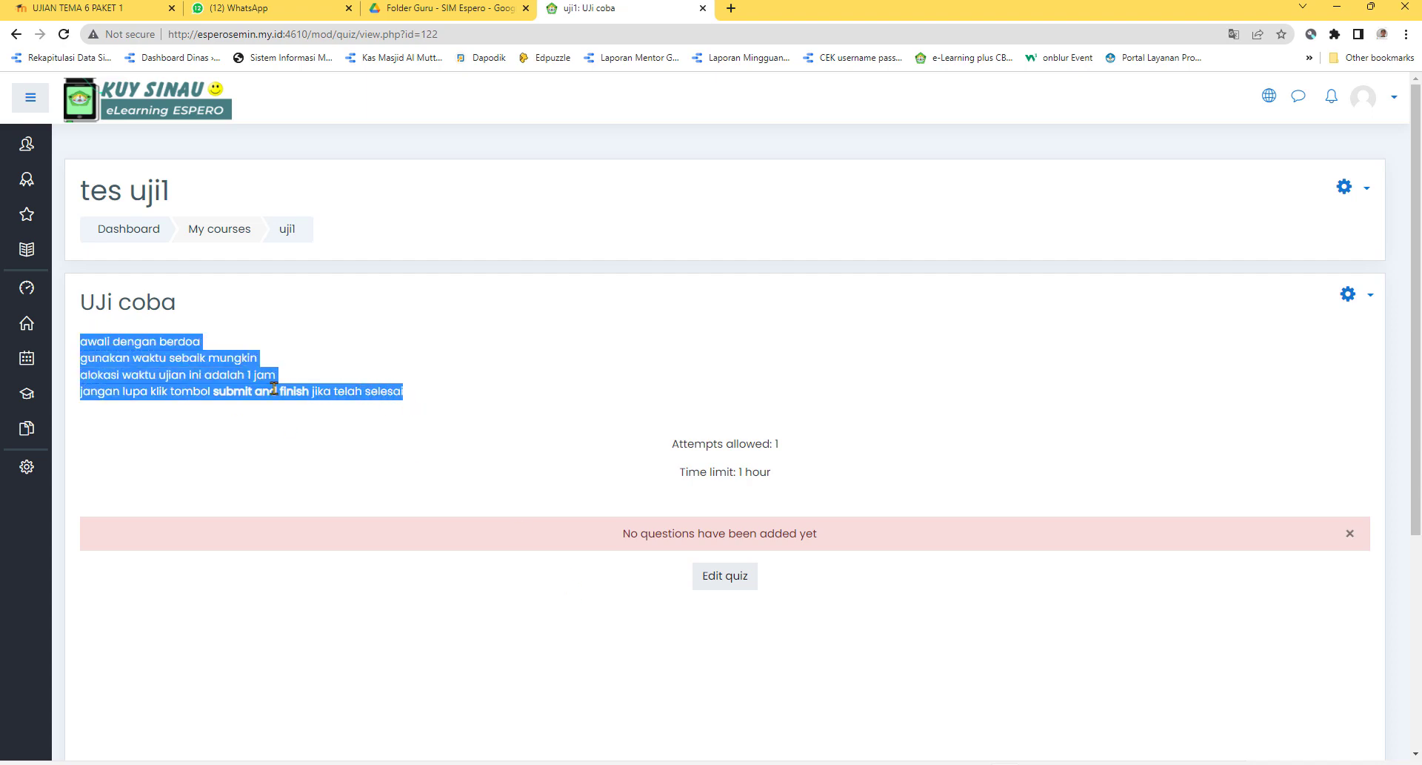
left_click(419, 400)
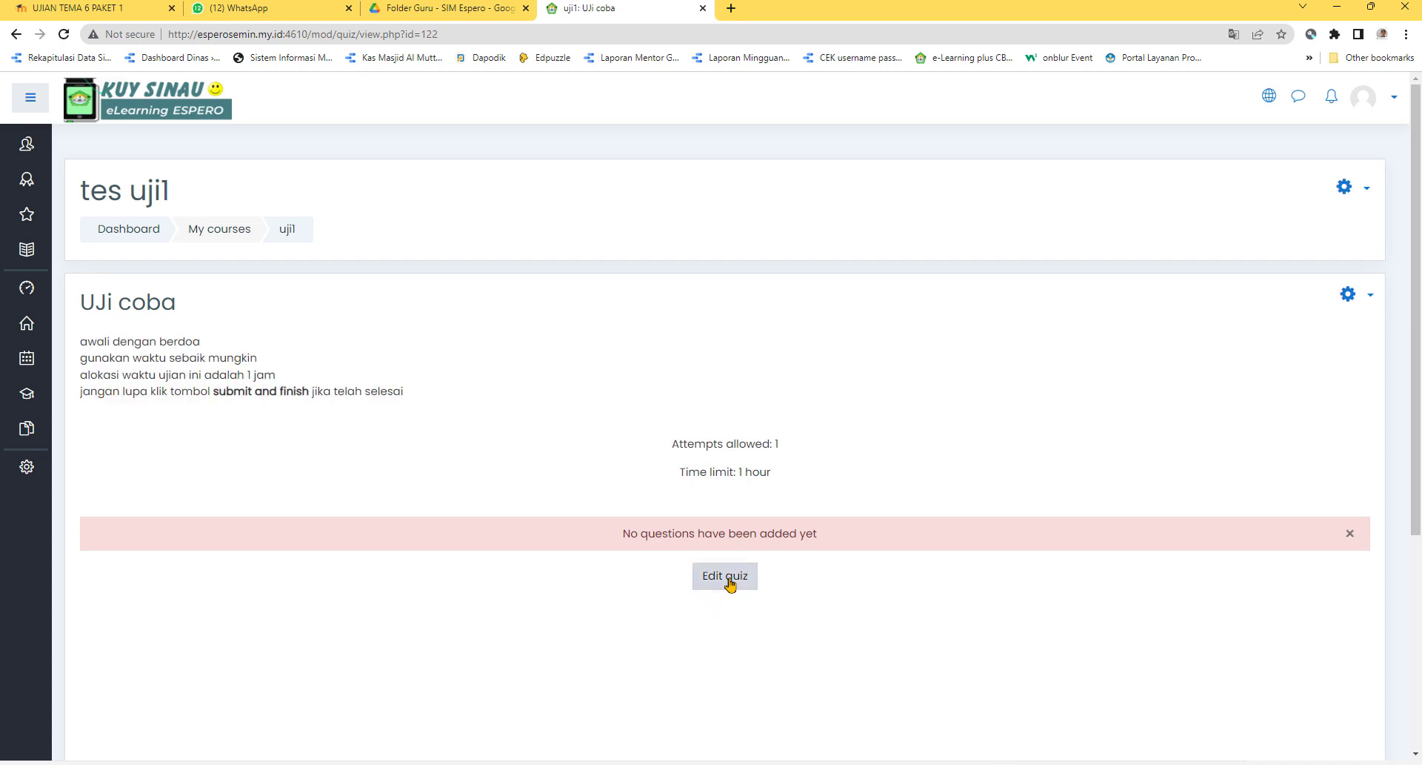
left_click(730, 584)
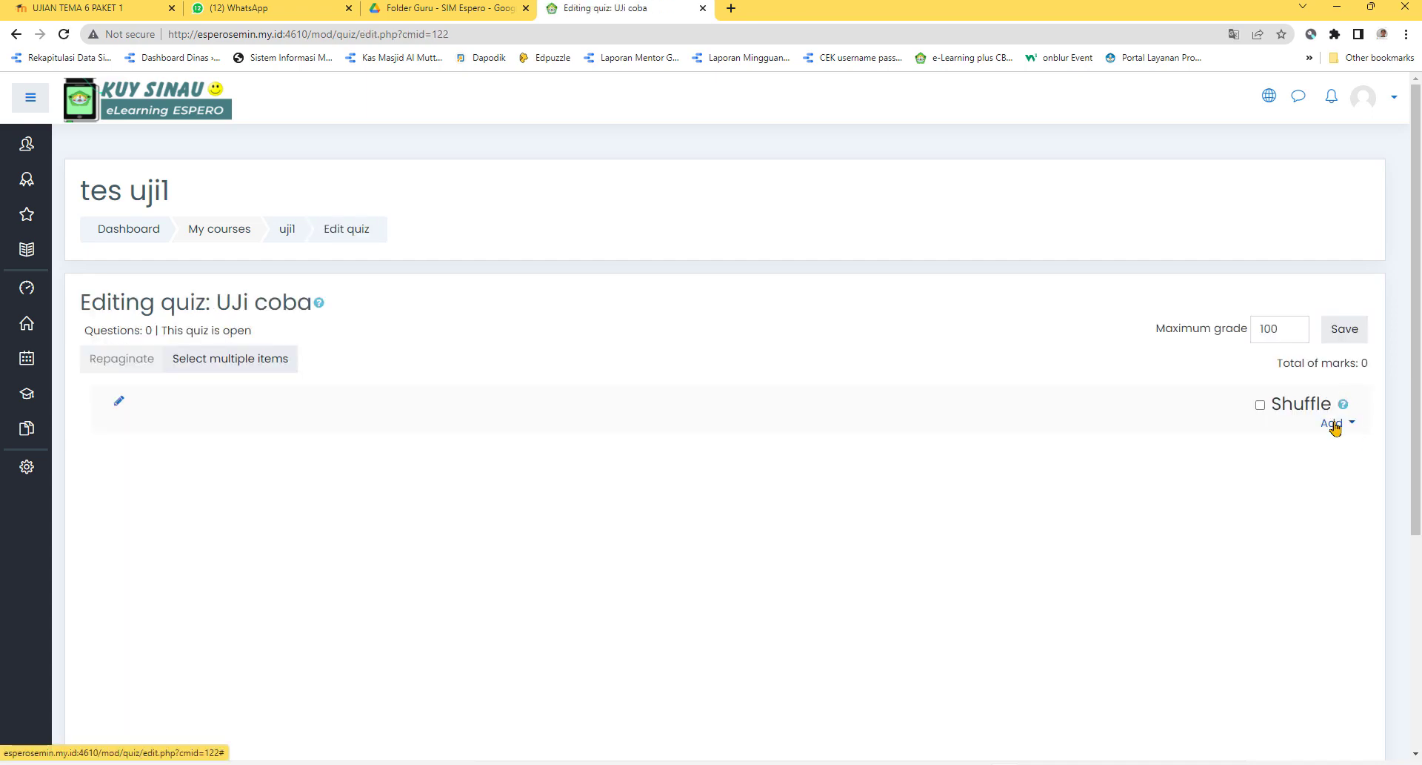
left_click(1333, 424)
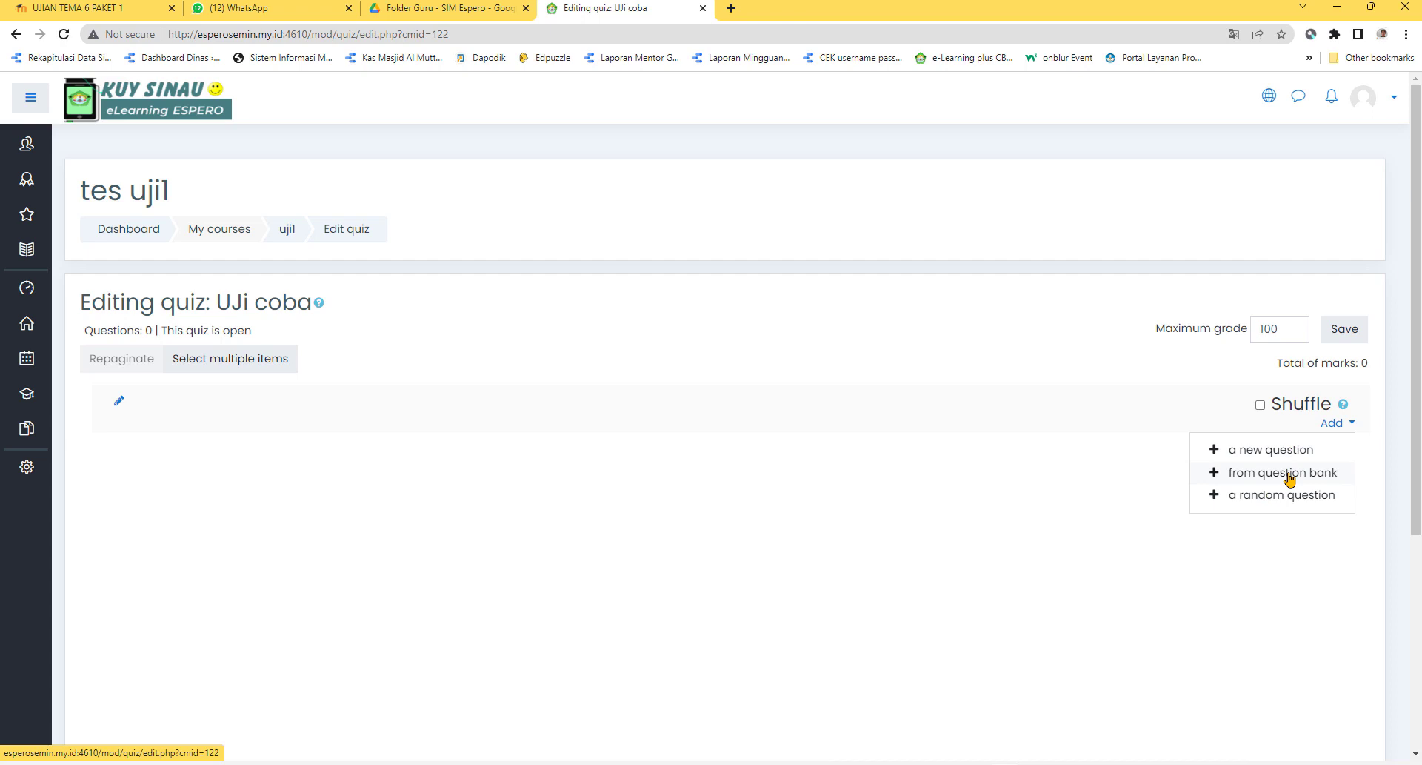
left_click(1289, 479)
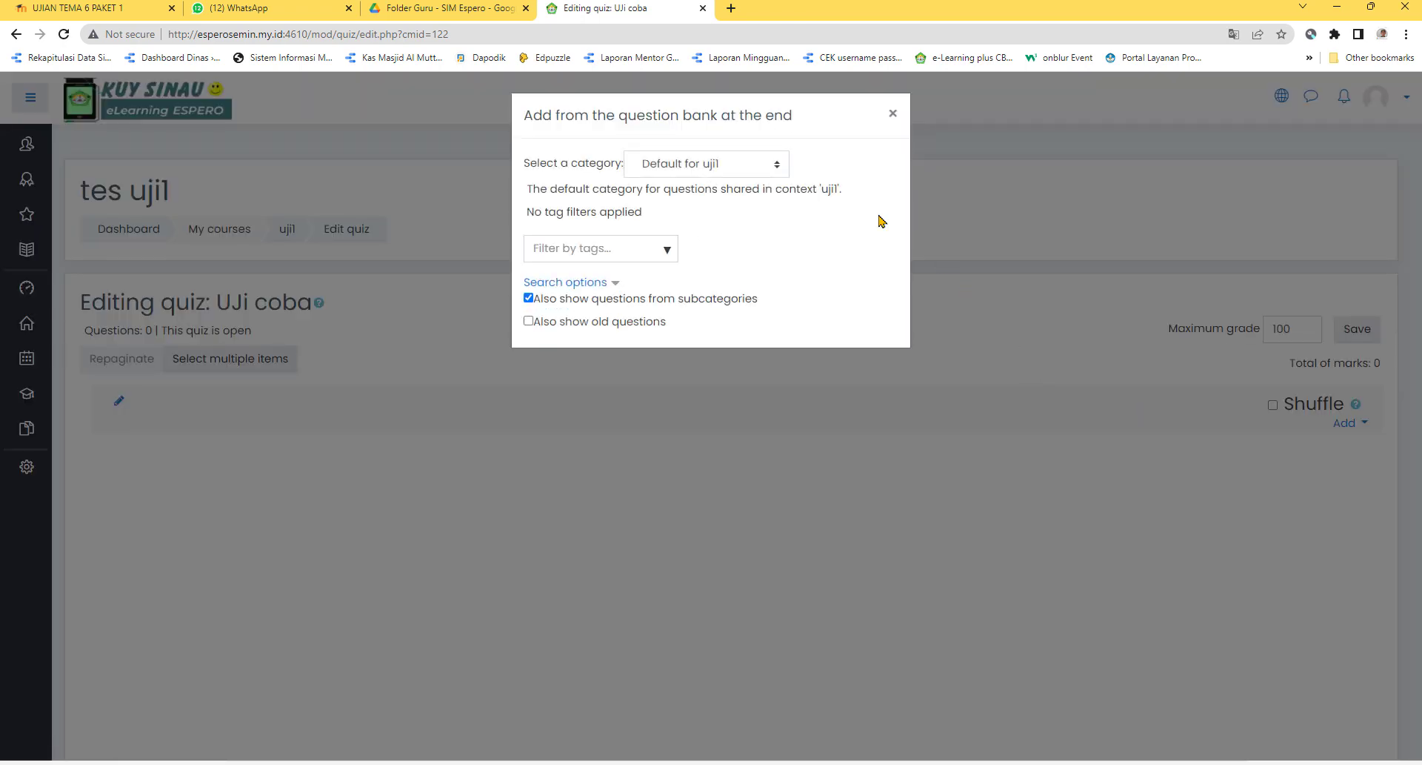
left_click(781, 172)
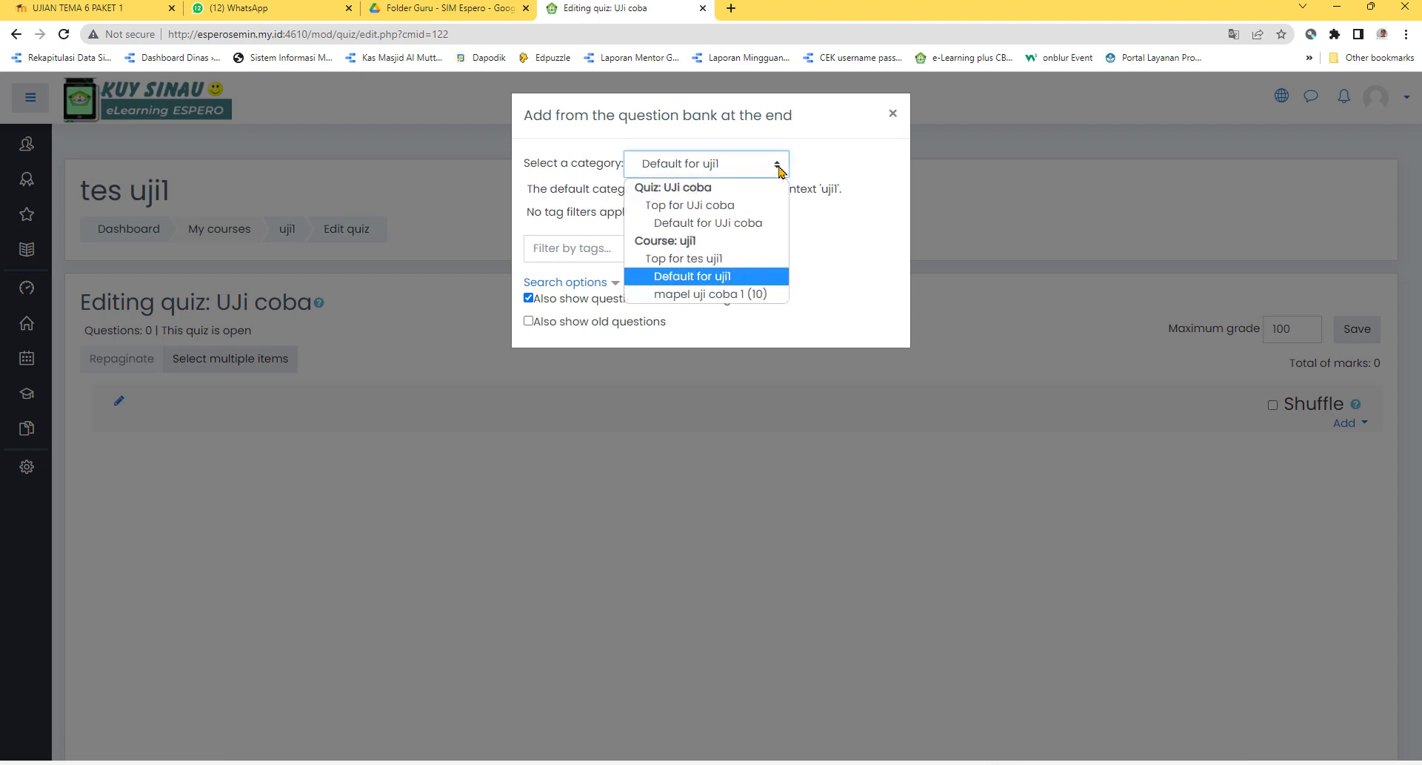
left_click(757, 296)
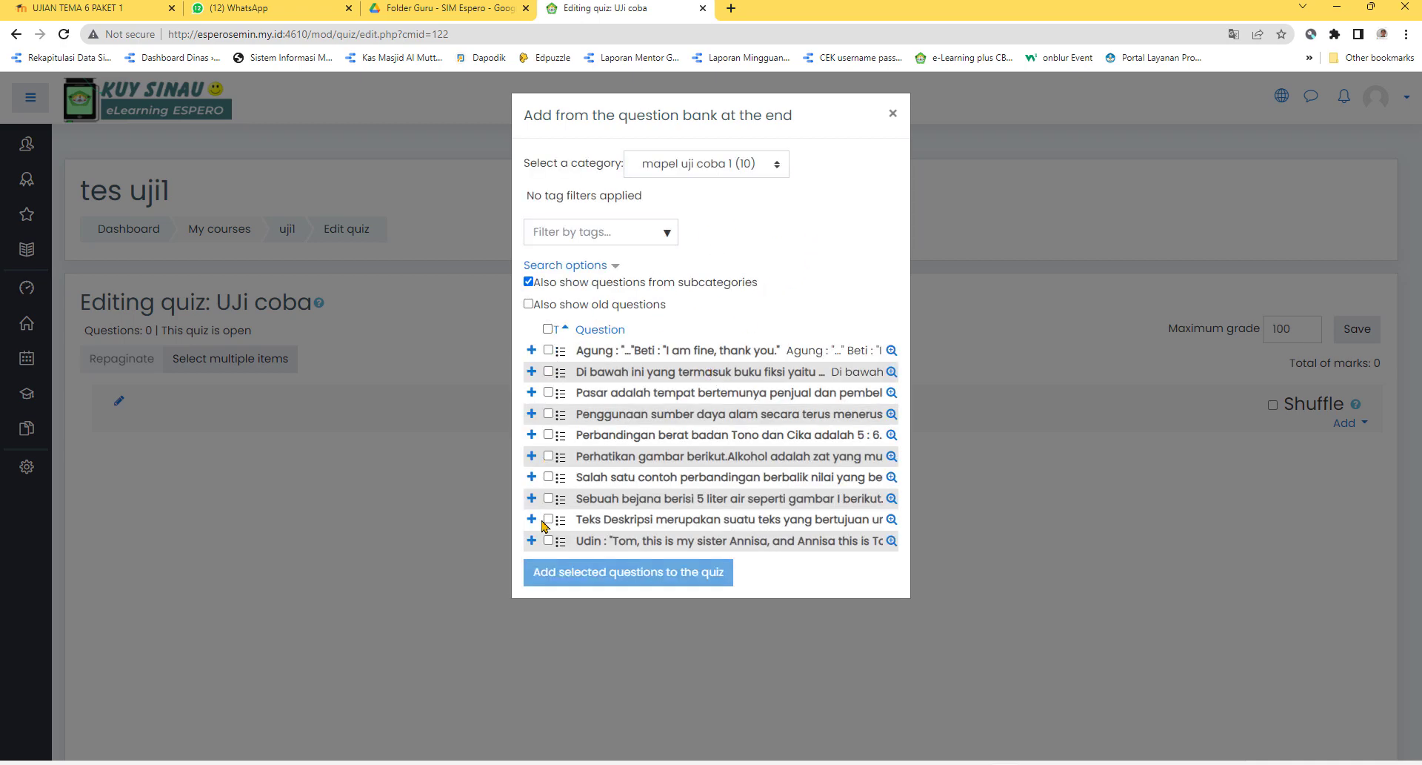
left_click(548, 329)
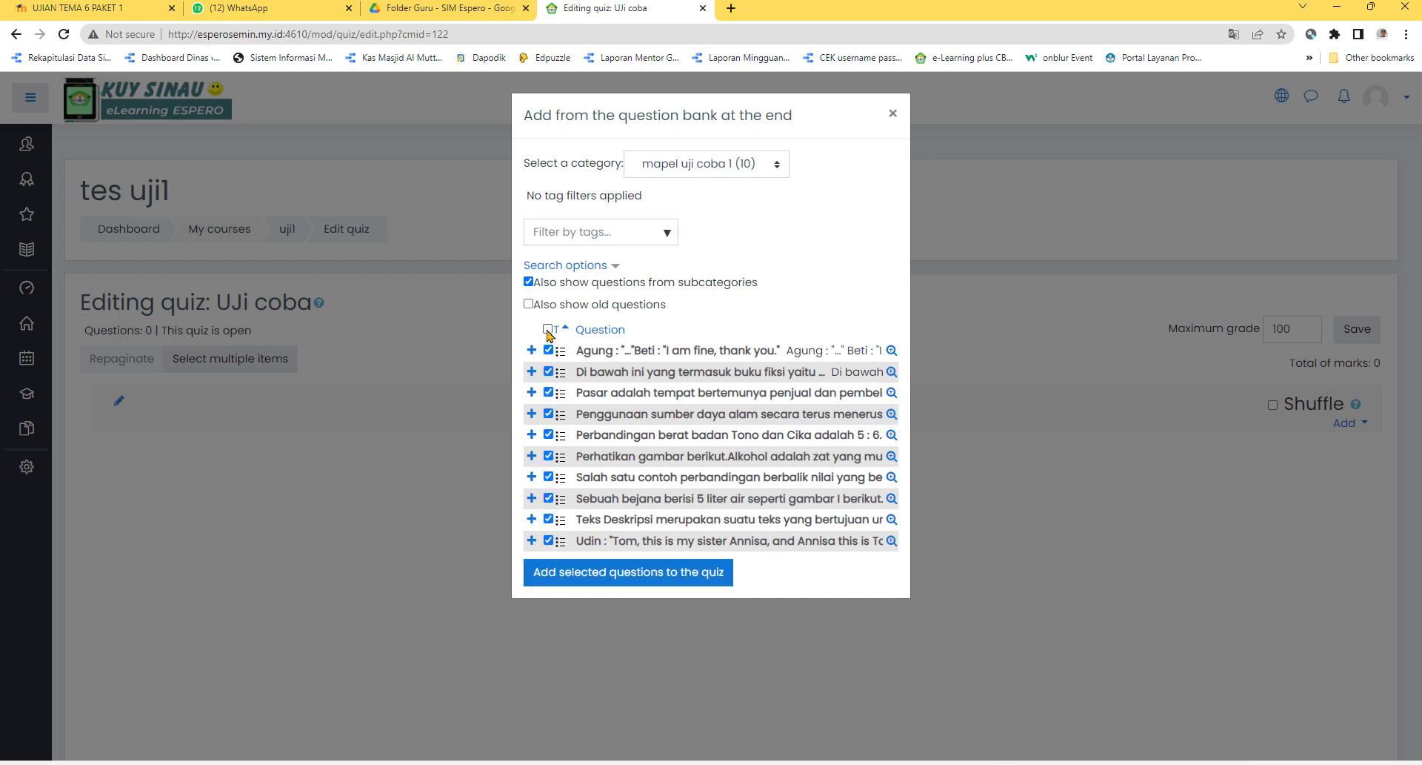
left_click(584, 573)
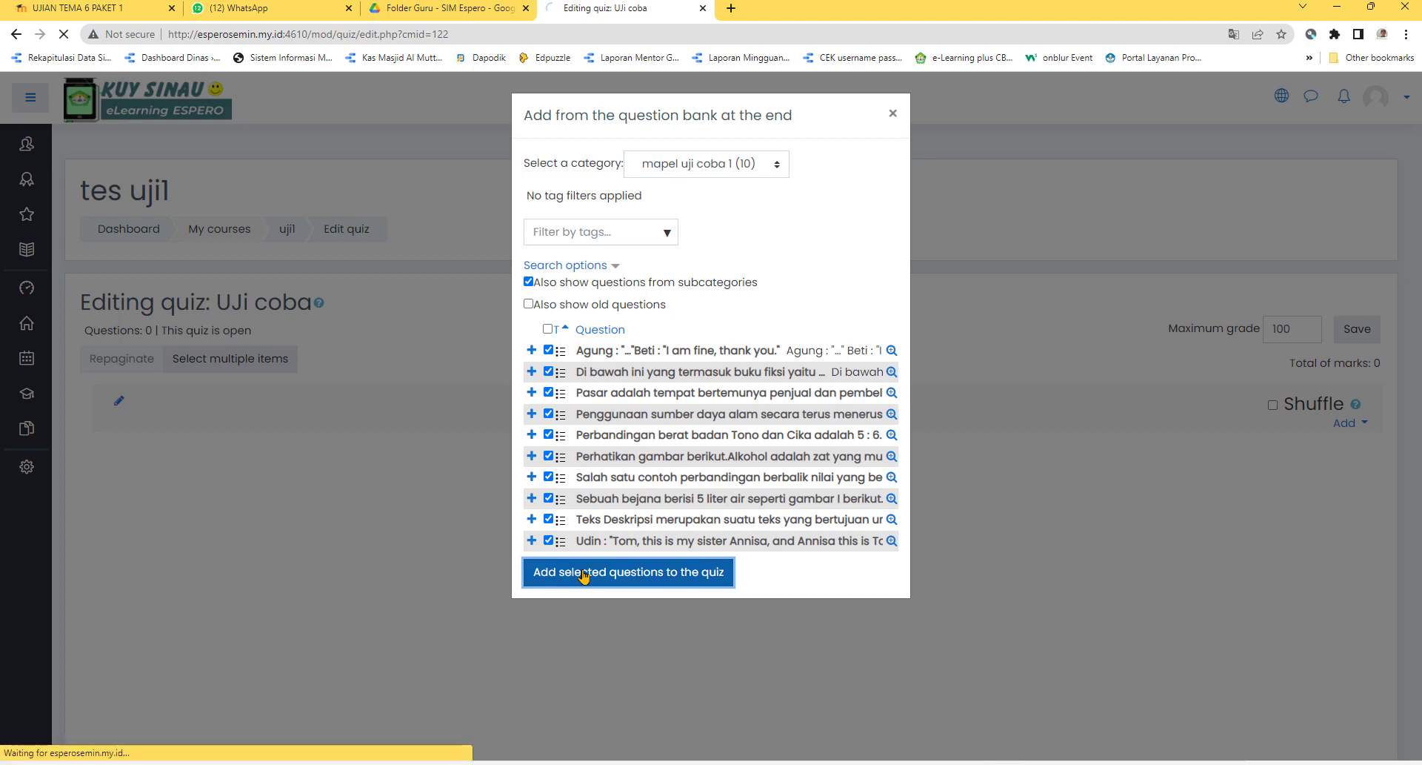
Review the questions added to the quiz and turn on shuffling for them.
scroll(570, 452, "down", 1)
scroll(608, 437, "down", 3)
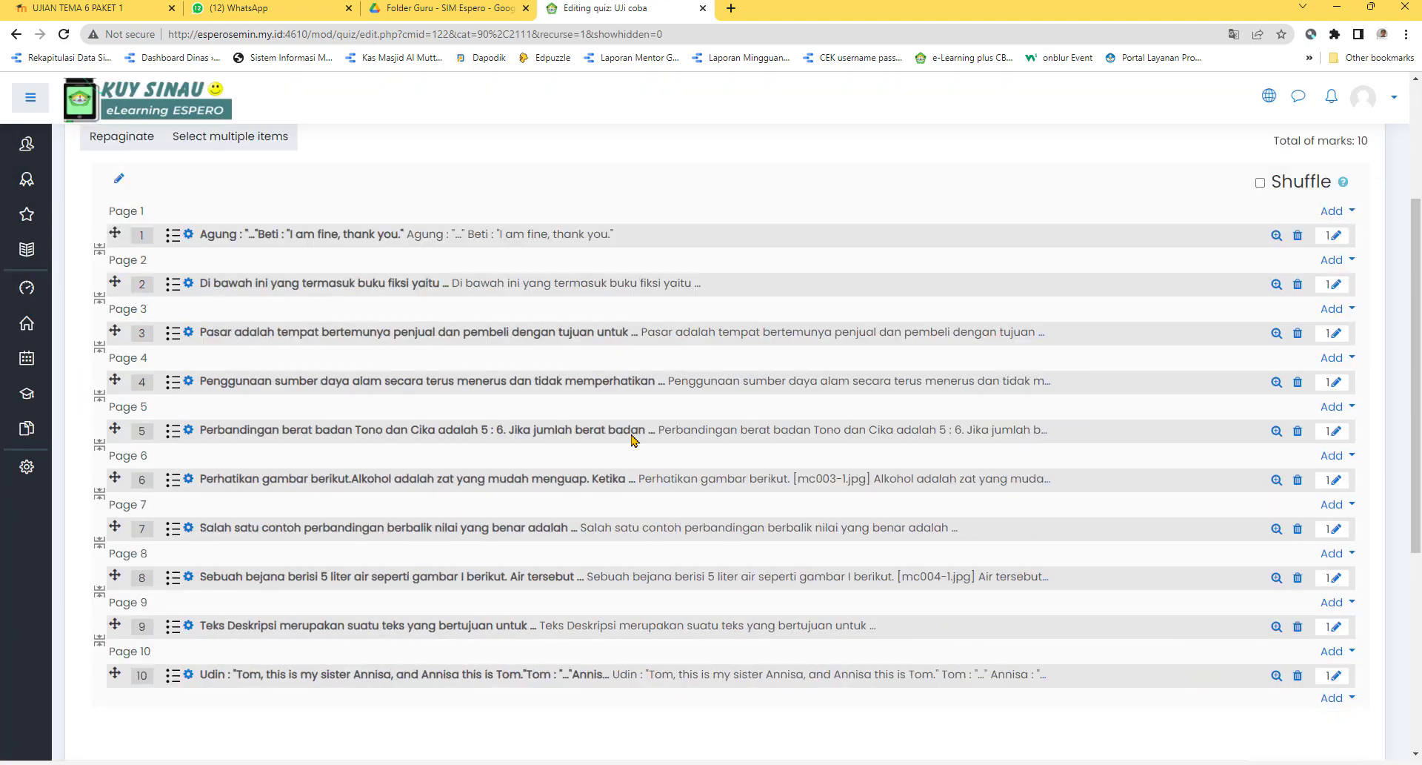
scroll(644, 433, "up", 1)
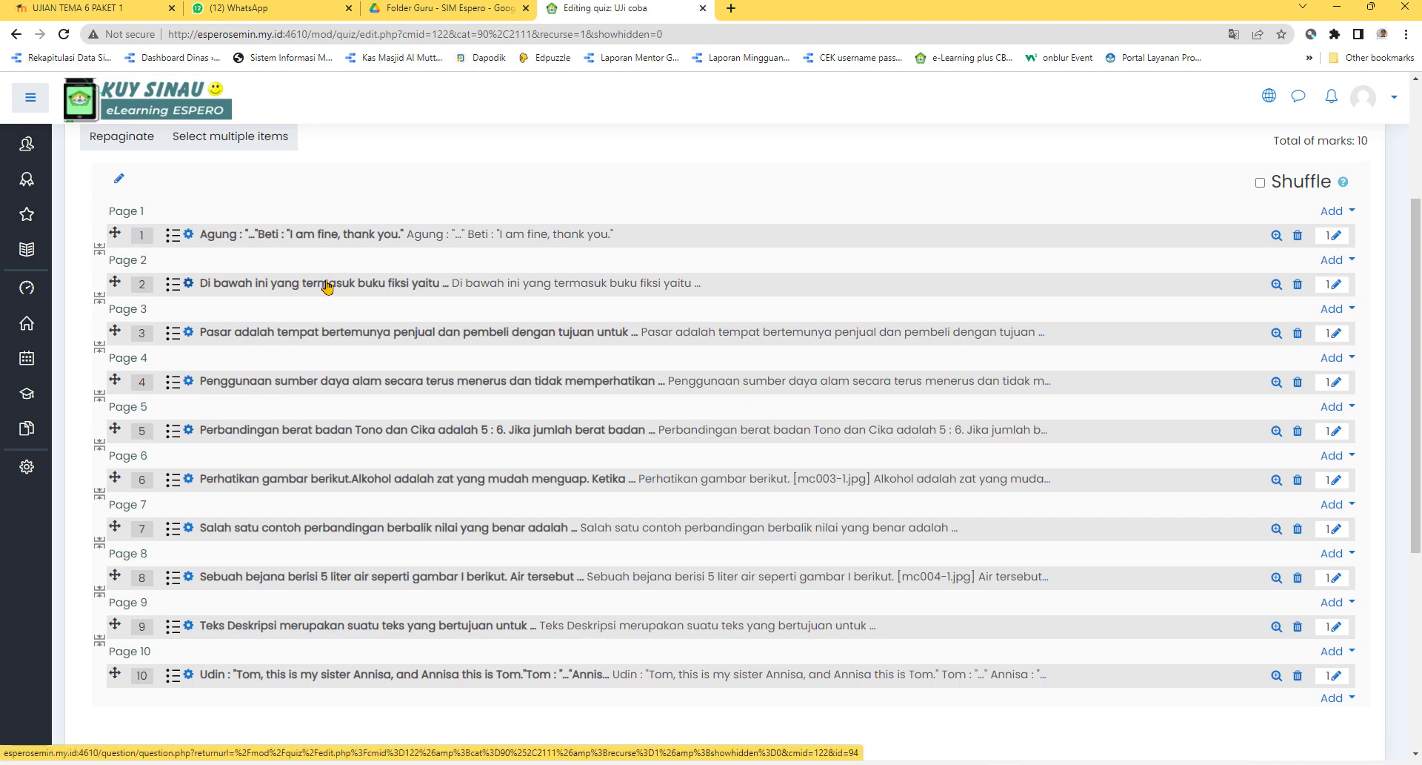
scroll(628, 309, "up", 2)
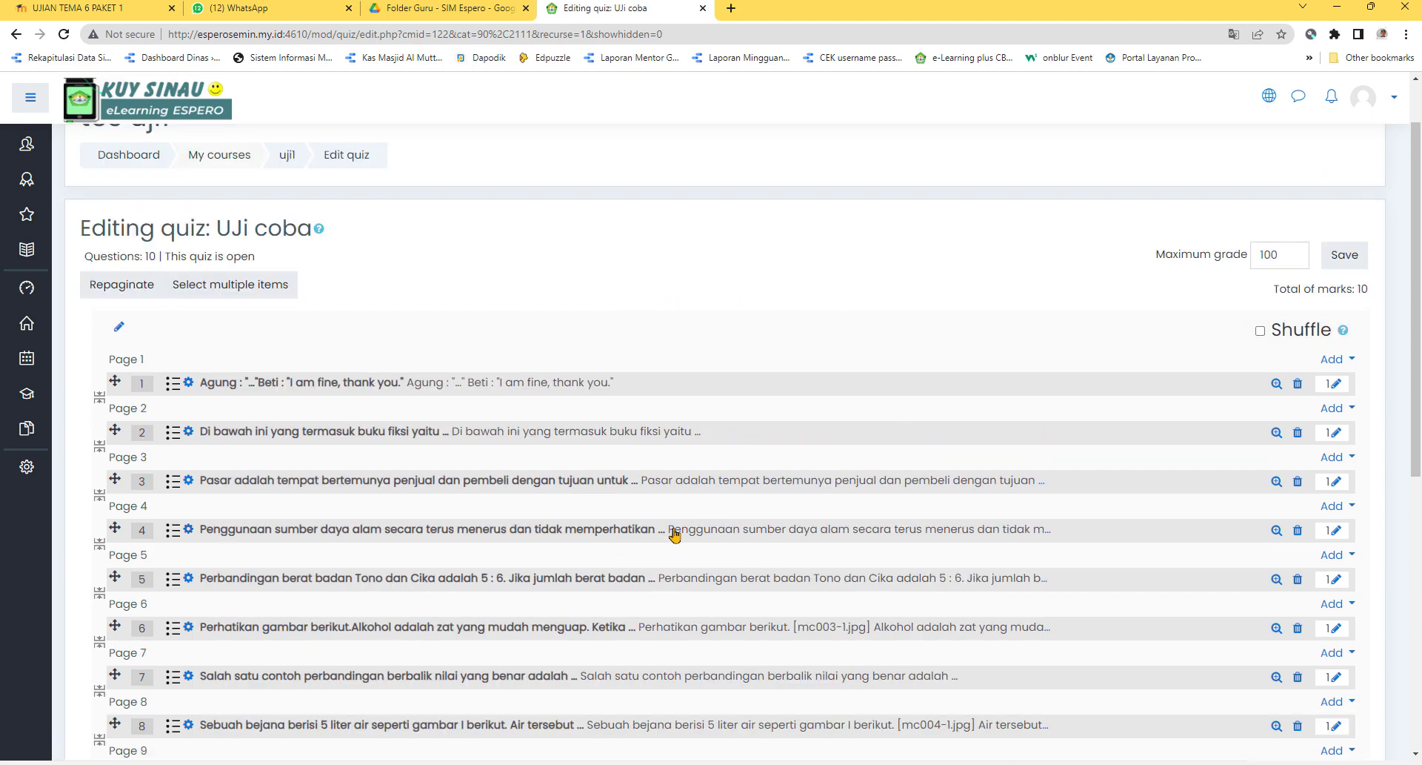
scroll(672, 537, "down", 2)
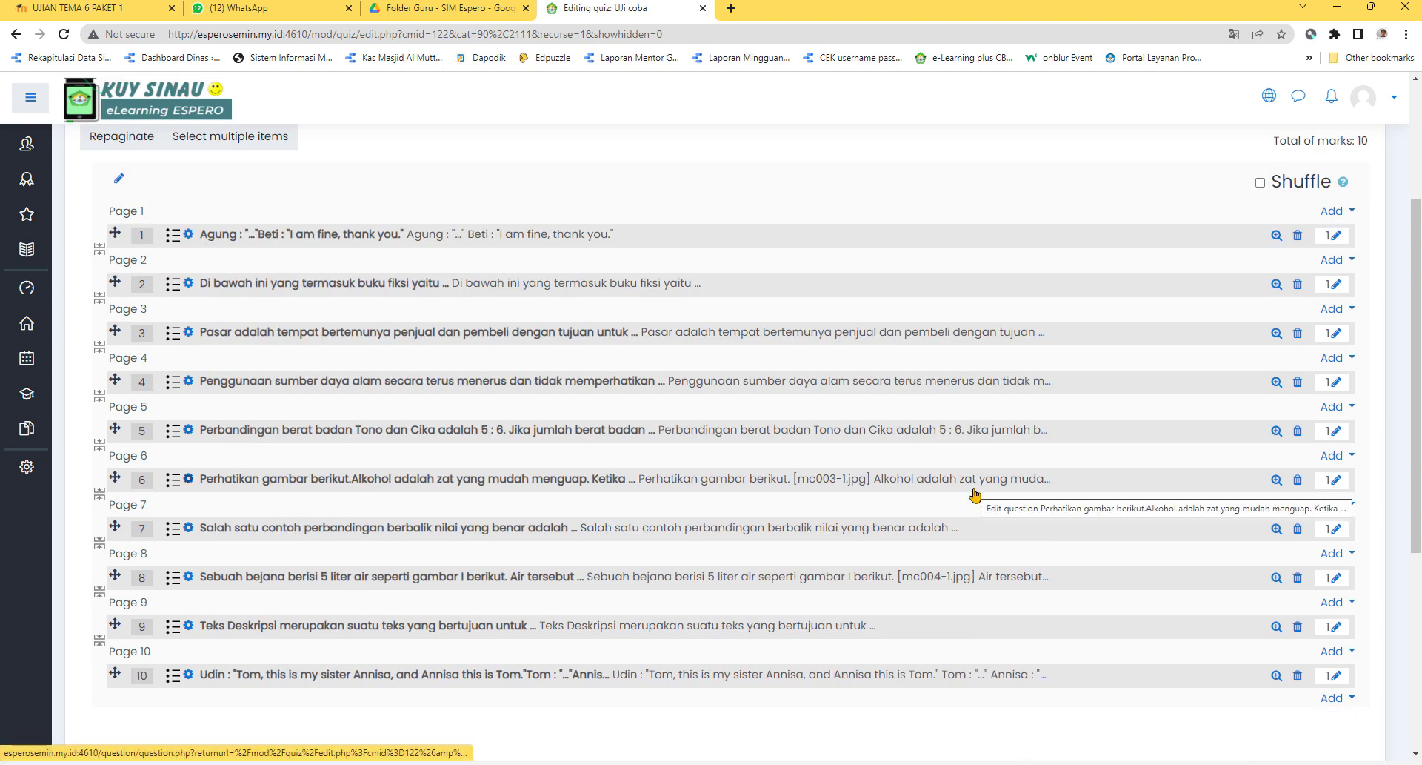
scroll(977, 492, "up", 2)
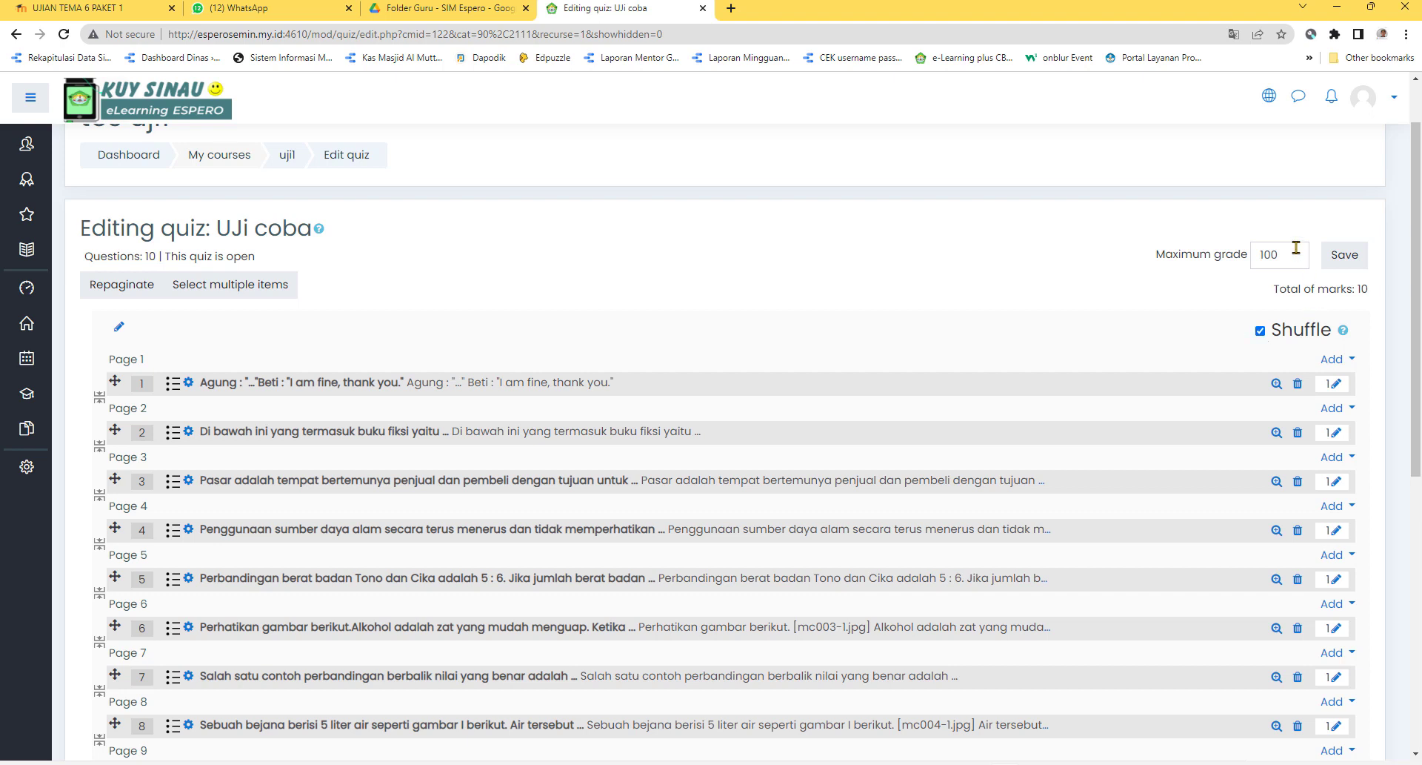
Examine the quiz's maximum grade and the mark assigned to each question.
left_click_drag(1297, 250, 1251, 250)
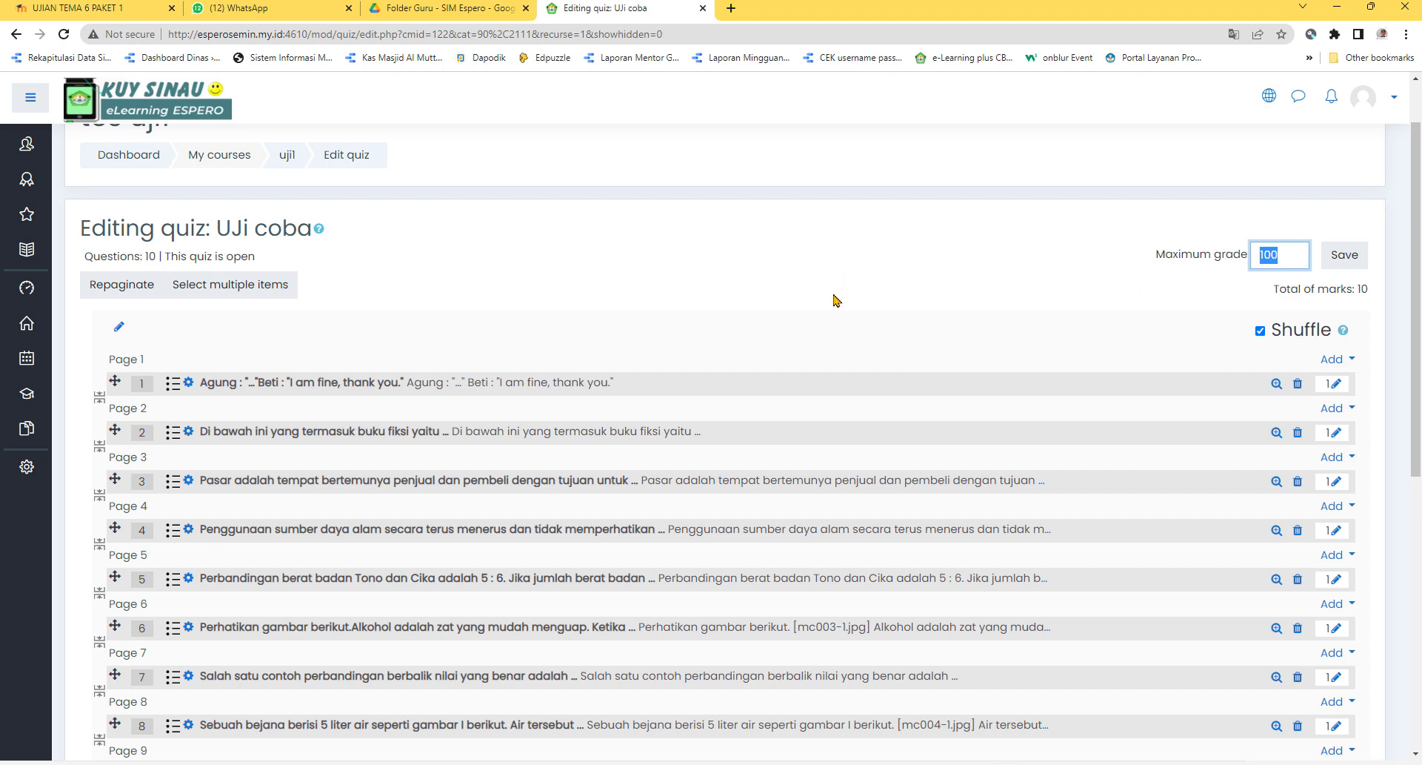
left_click(1293, 257)
scroll(1193, 437, "down", 3)
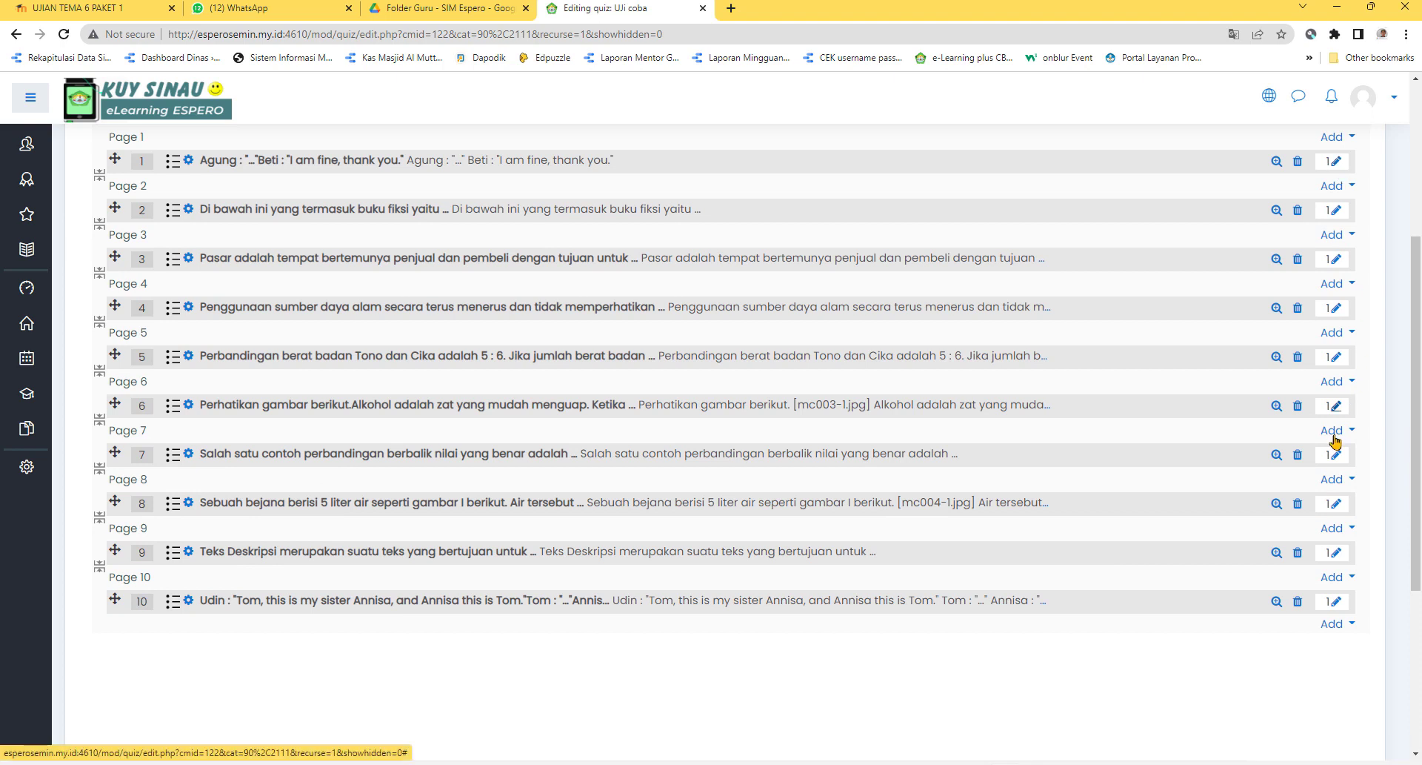
scroll(1303, 259, "up", 1)
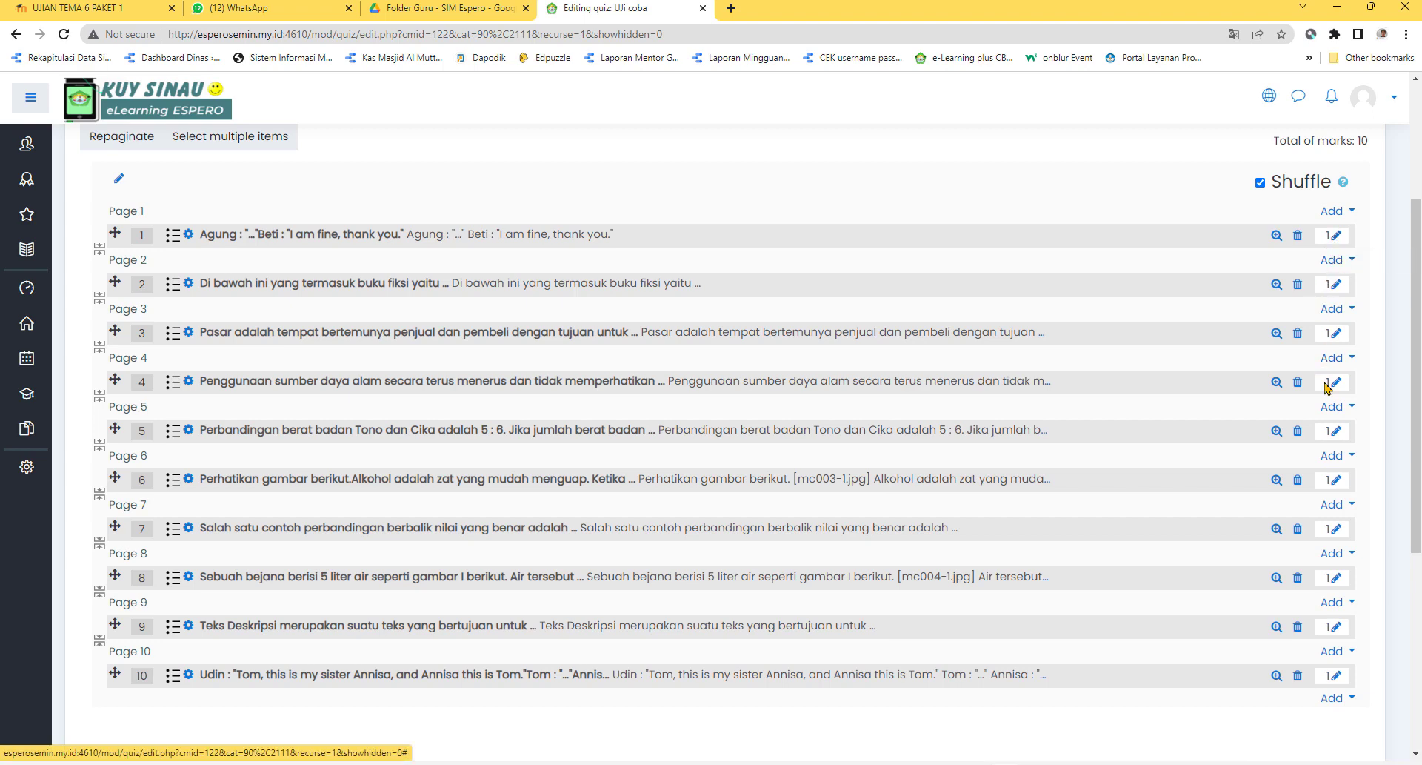
scroll(1327, 387, "up", 3)
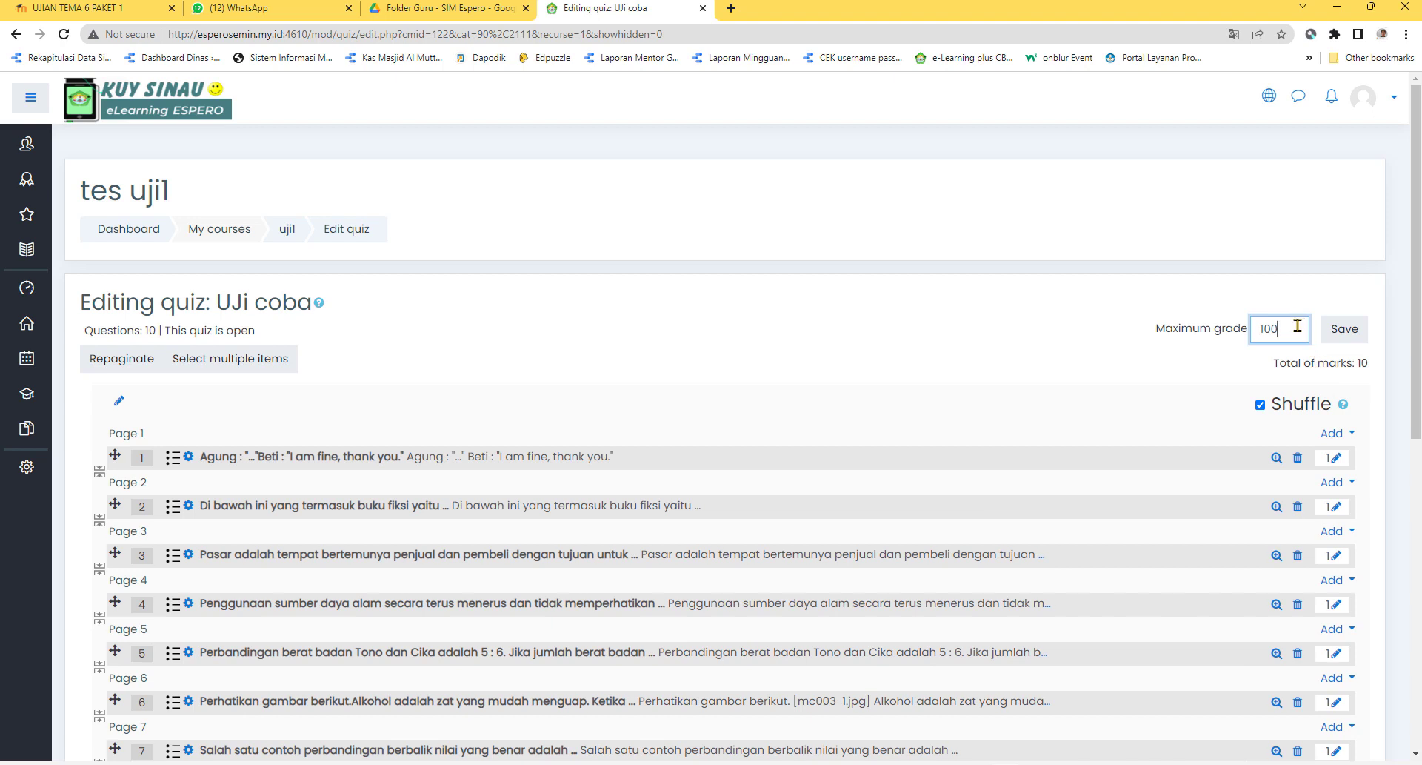
left_click_drag(1297, 327, 1257, 327)
left_click(1293, 331)
left_click_drag(1291, 331, 1258, 329)
scroll(1000, 566, "down", 3)
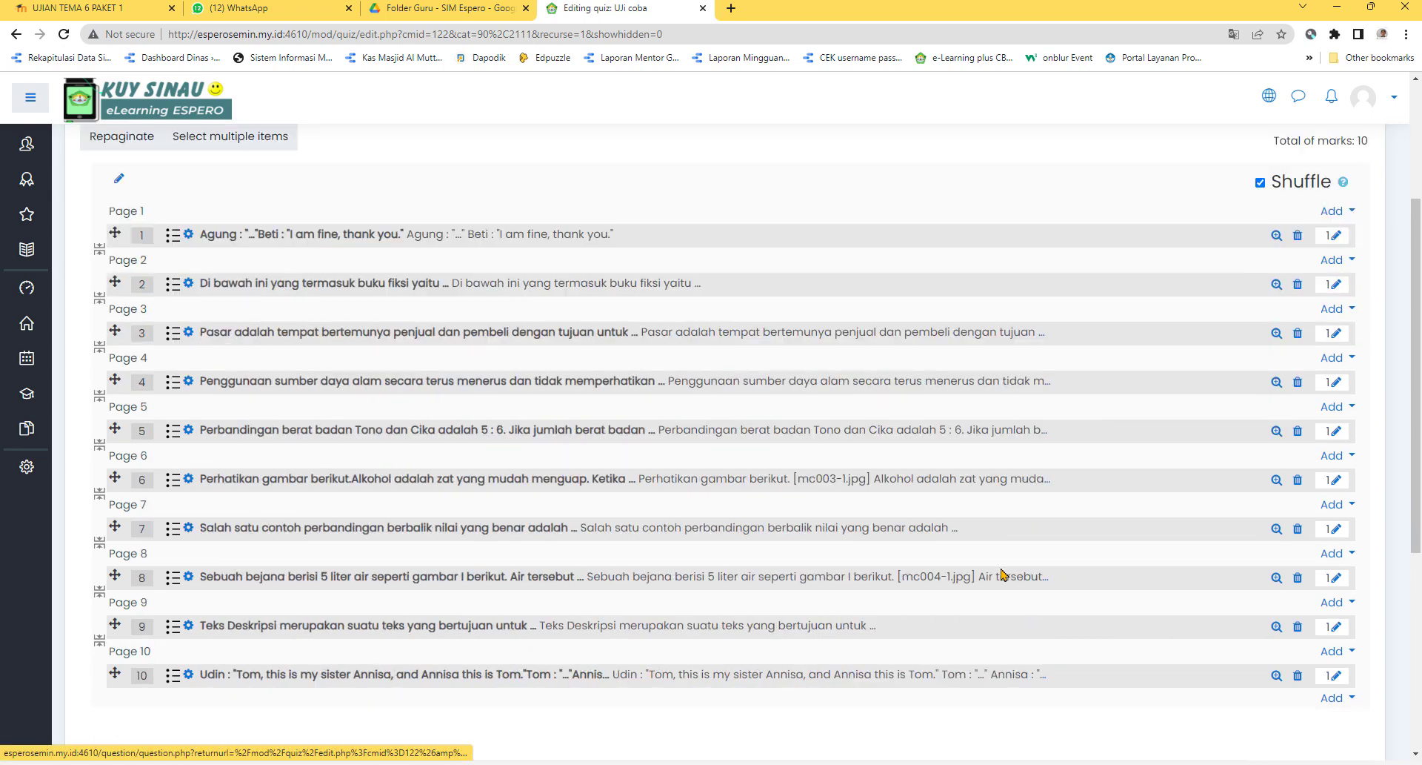
Save the quiz's maximum grade as 100.
scroll(1002, 575, "up", 2)
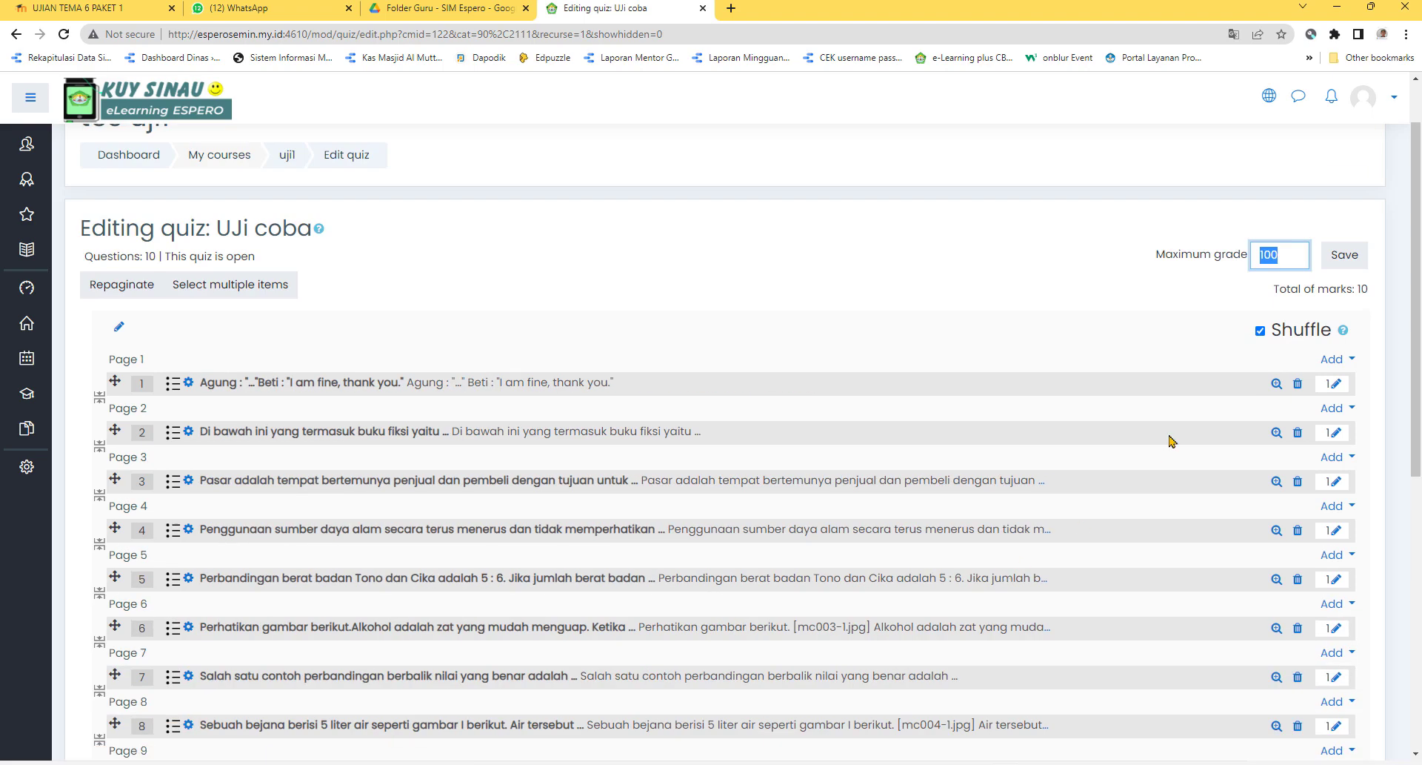
left_click(1164, 304)
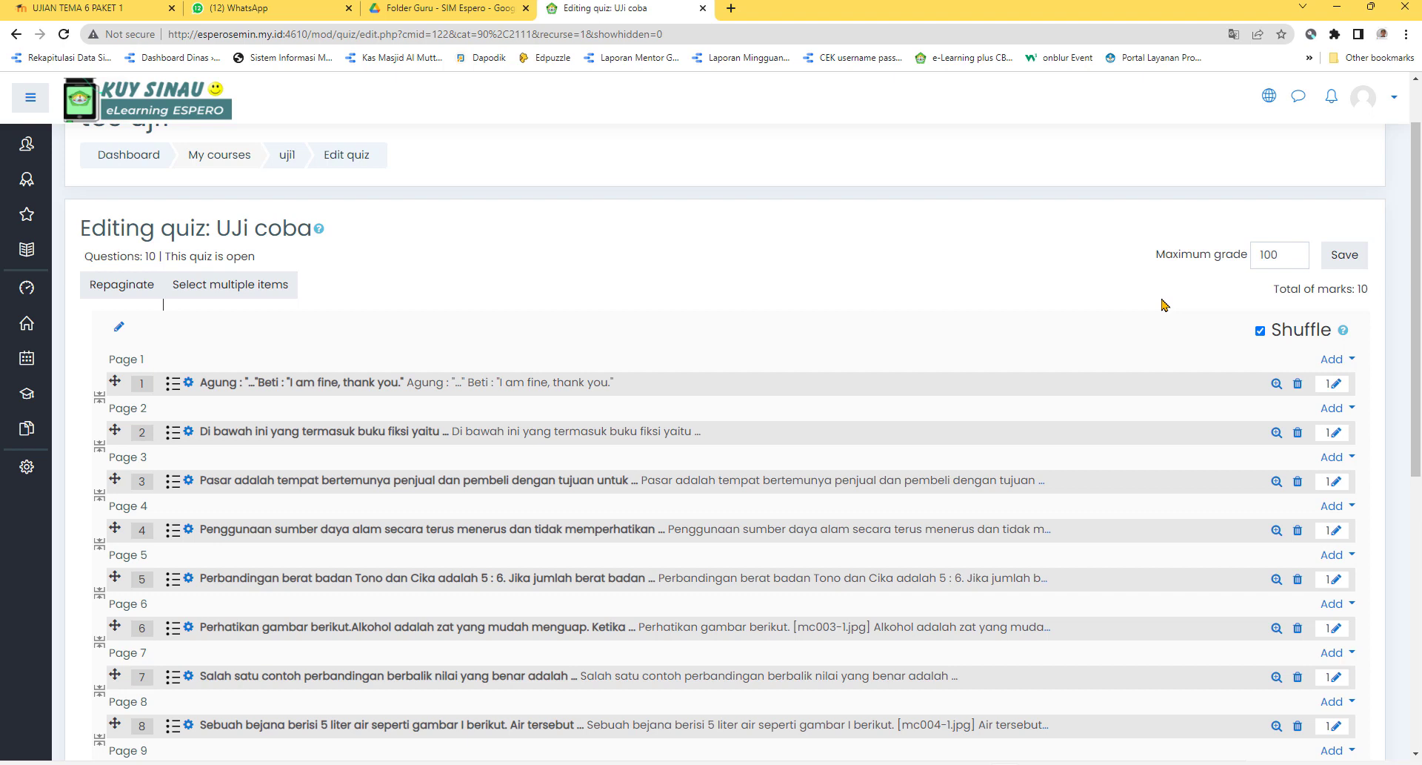
left_click(1344, 259)
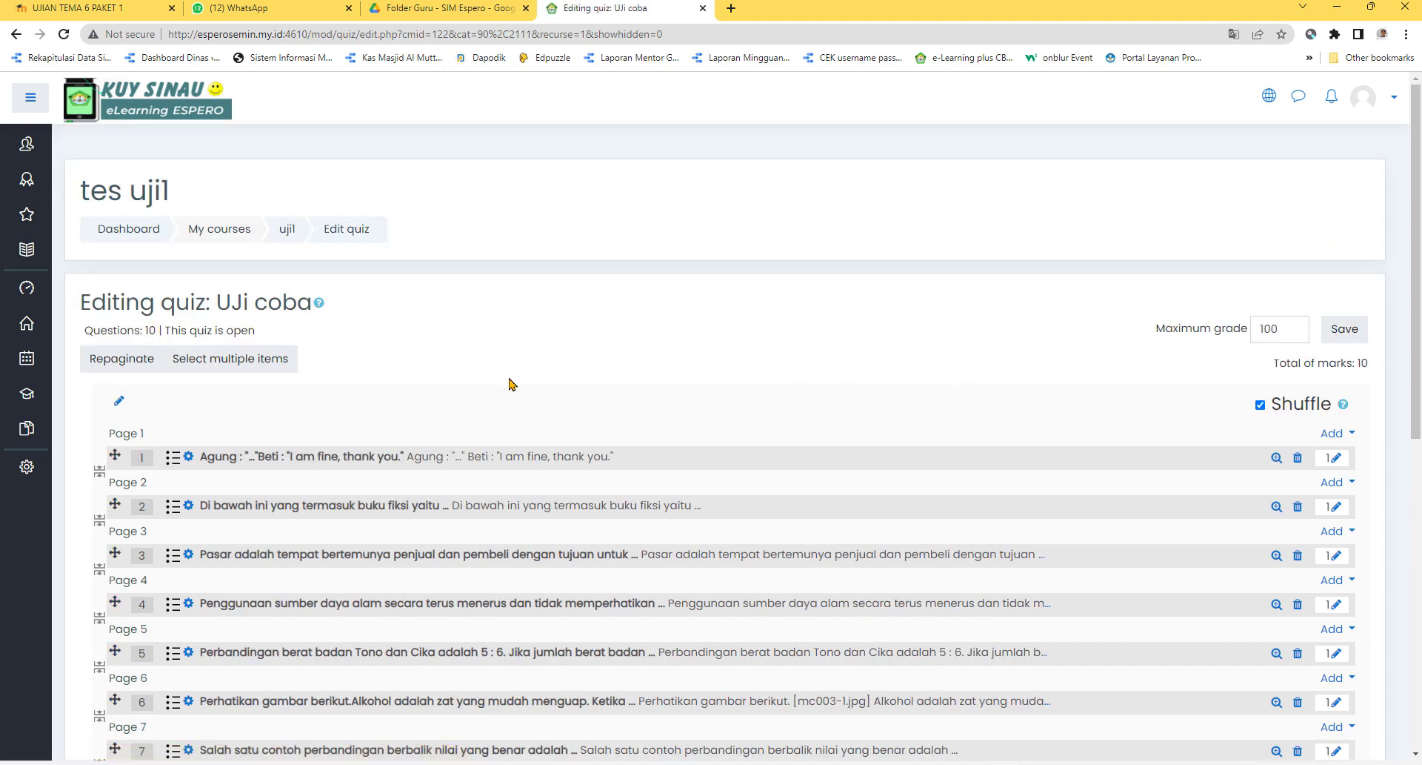
Leave the quiz and select the course "tes uji1" under the category "PTS sem1 2022" in course and category management.
left_click(287, 230)
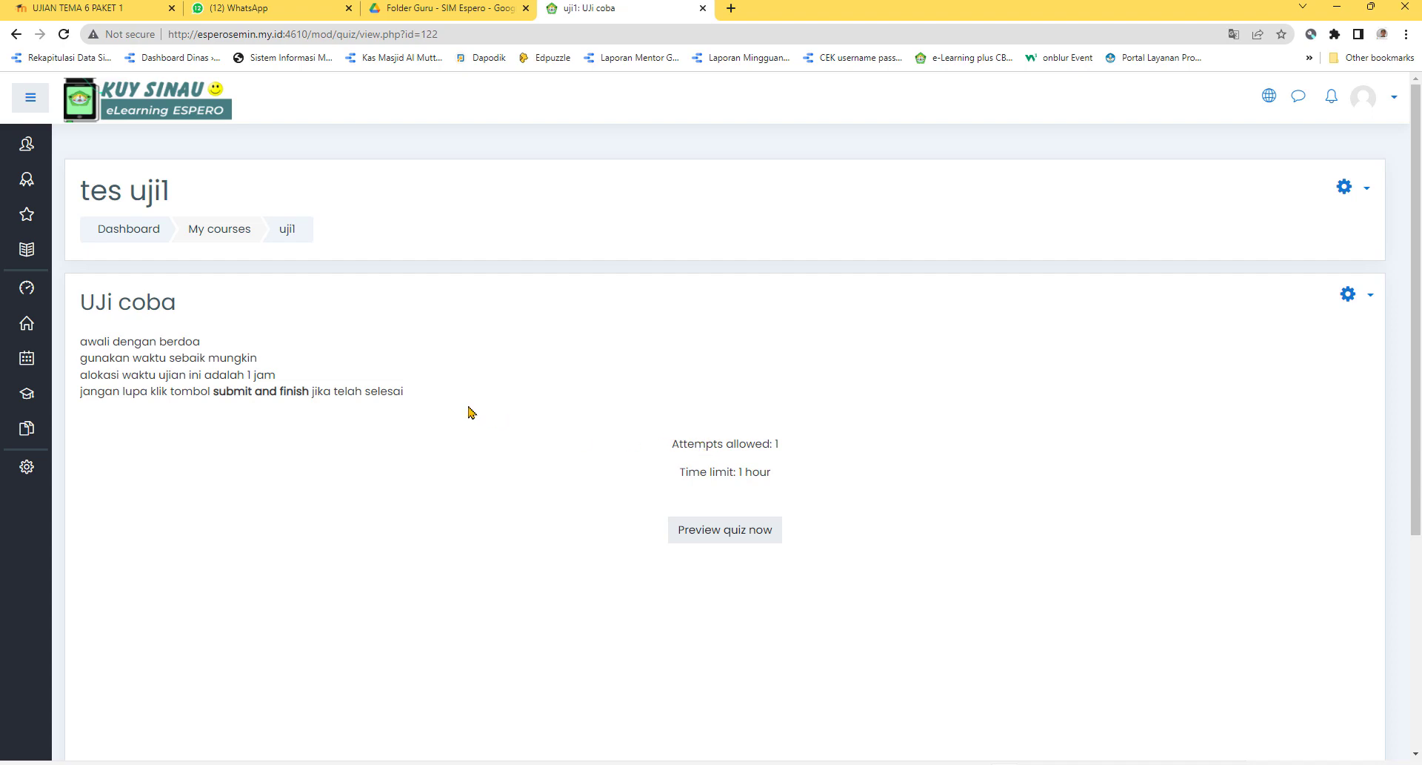
left_click(129, 229)
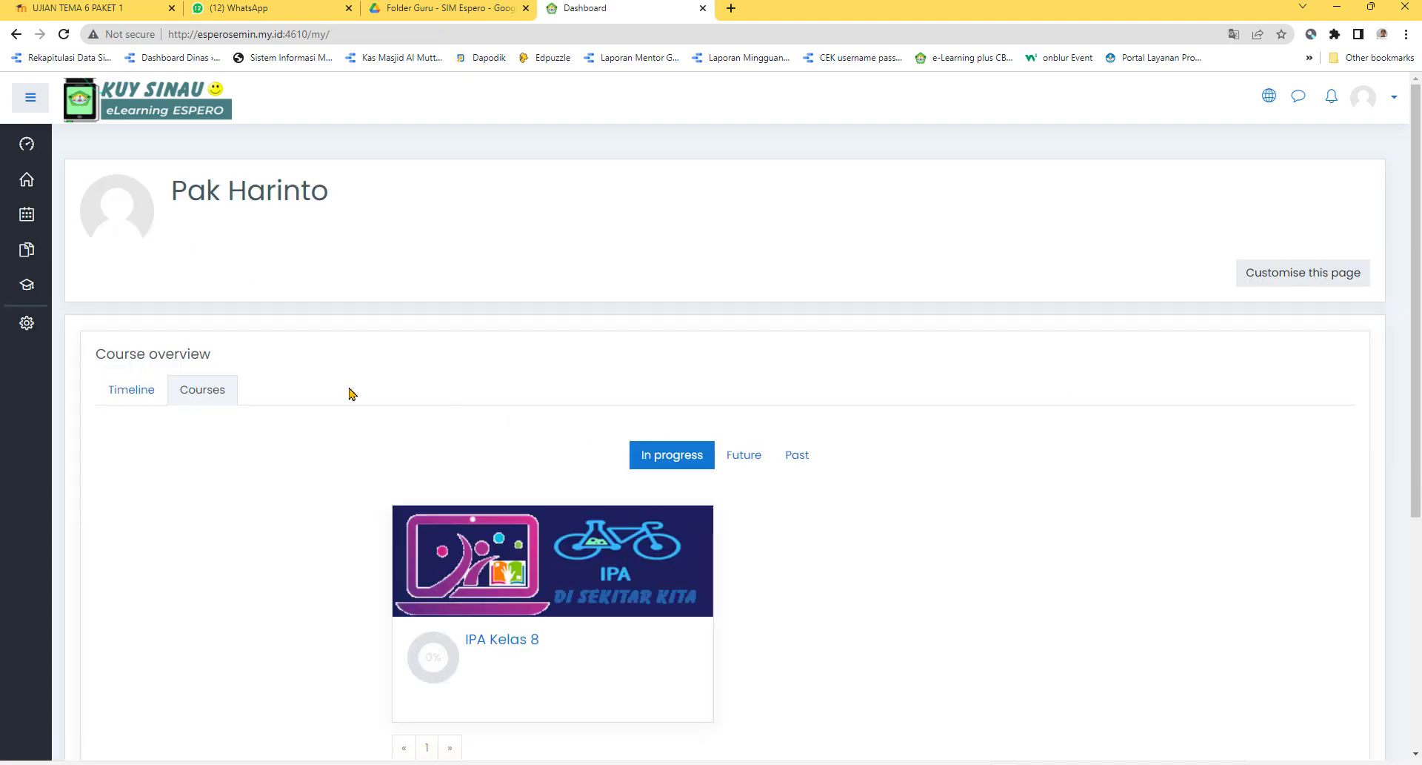
left_click(31, 331)
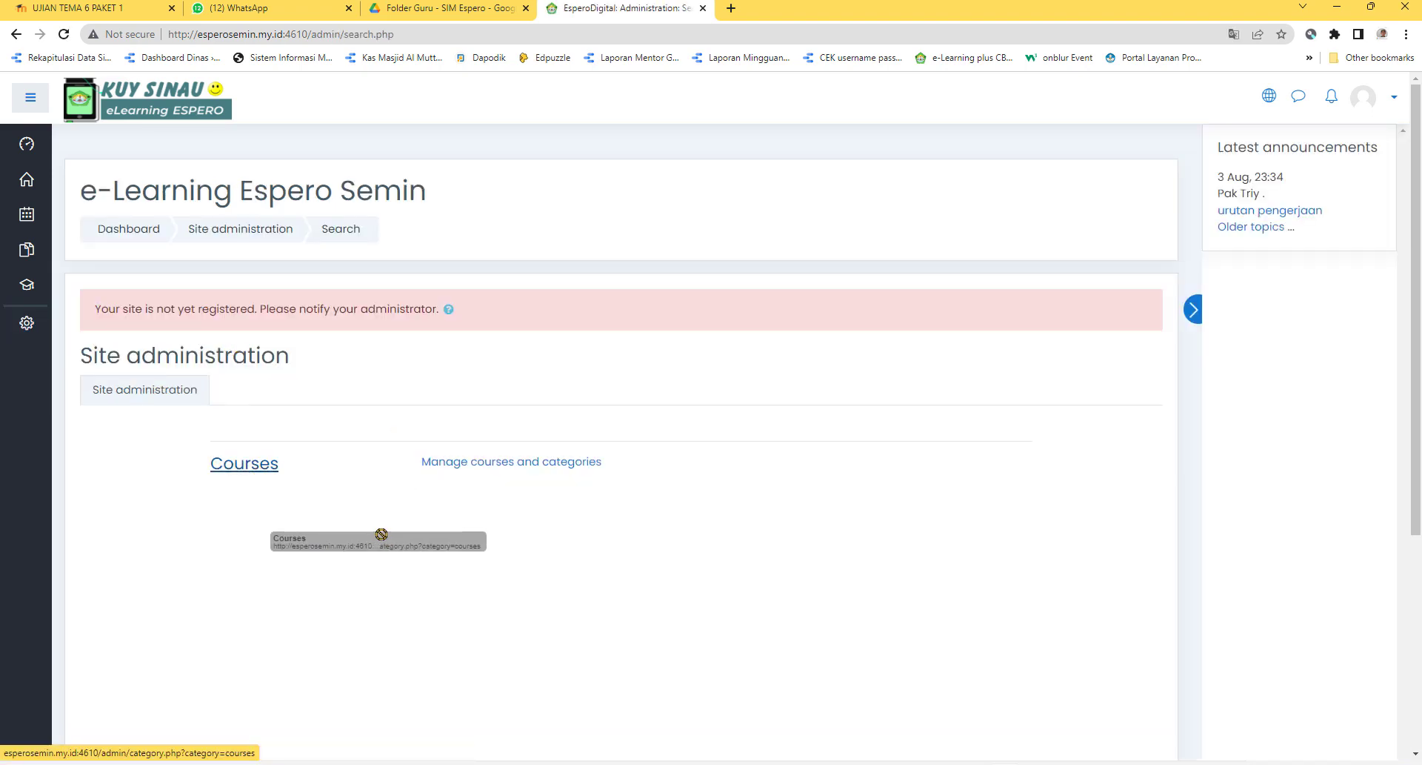
left_click(503, 470)
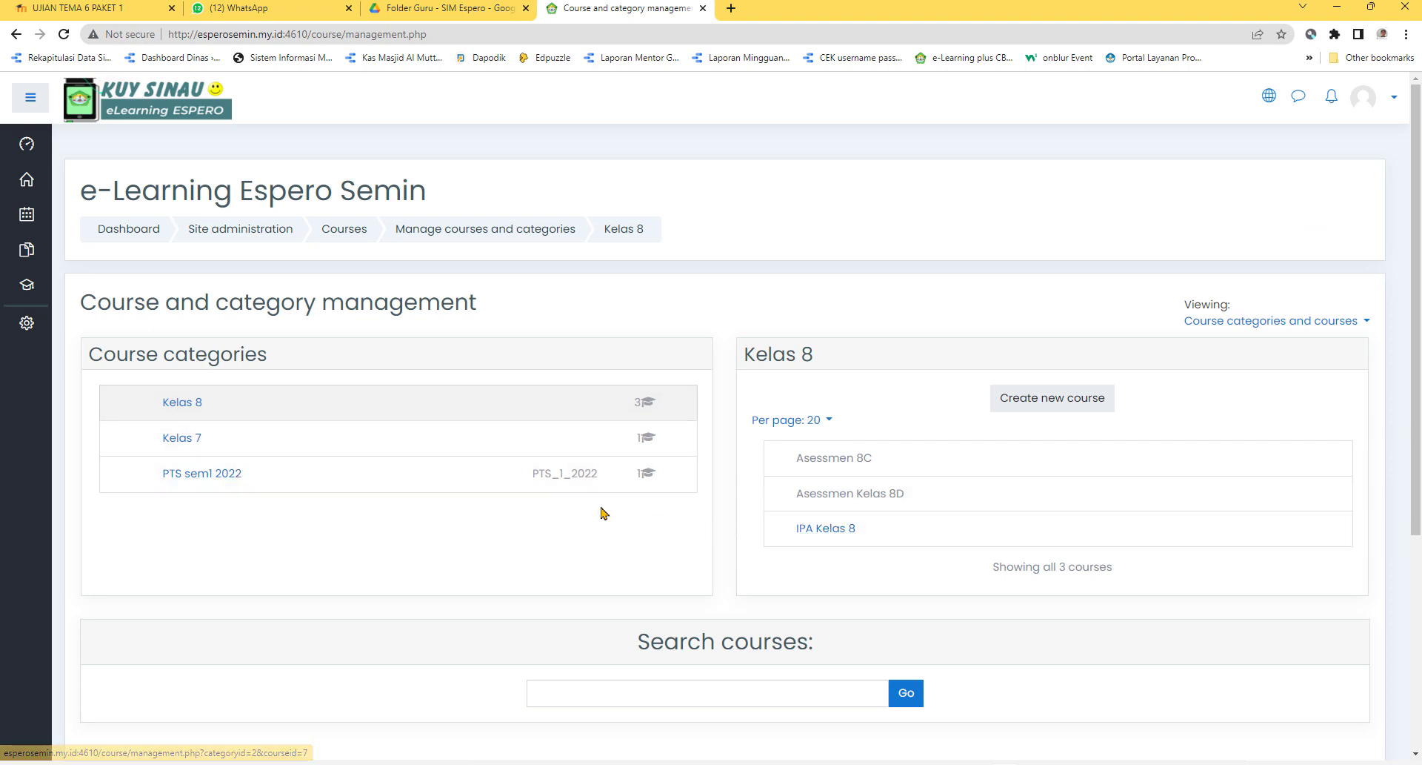
left_click(209, 479)
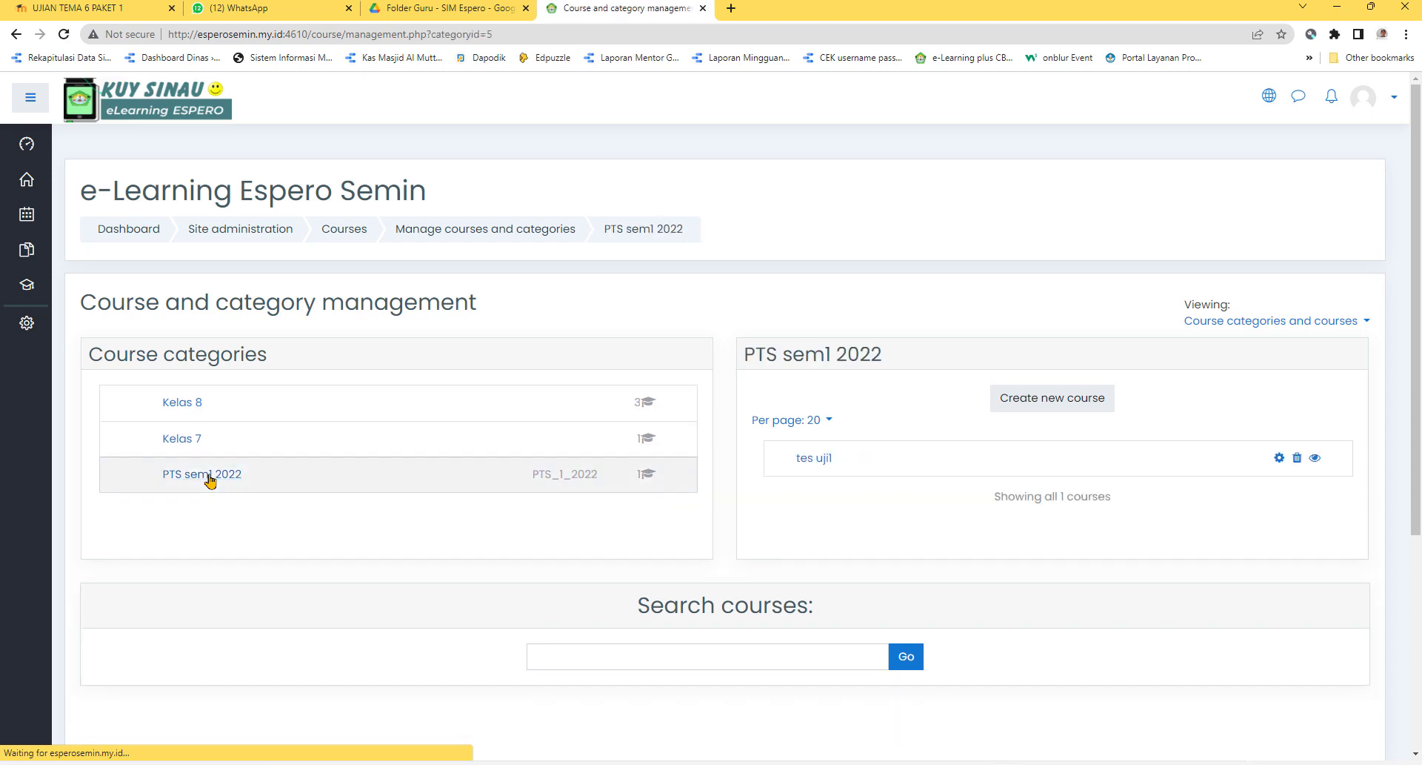
left_click(819, 458)
Review the course details of "tes uji1", especially its groupings, groups and role assignments.
scroll(576, 573, "down", 1)
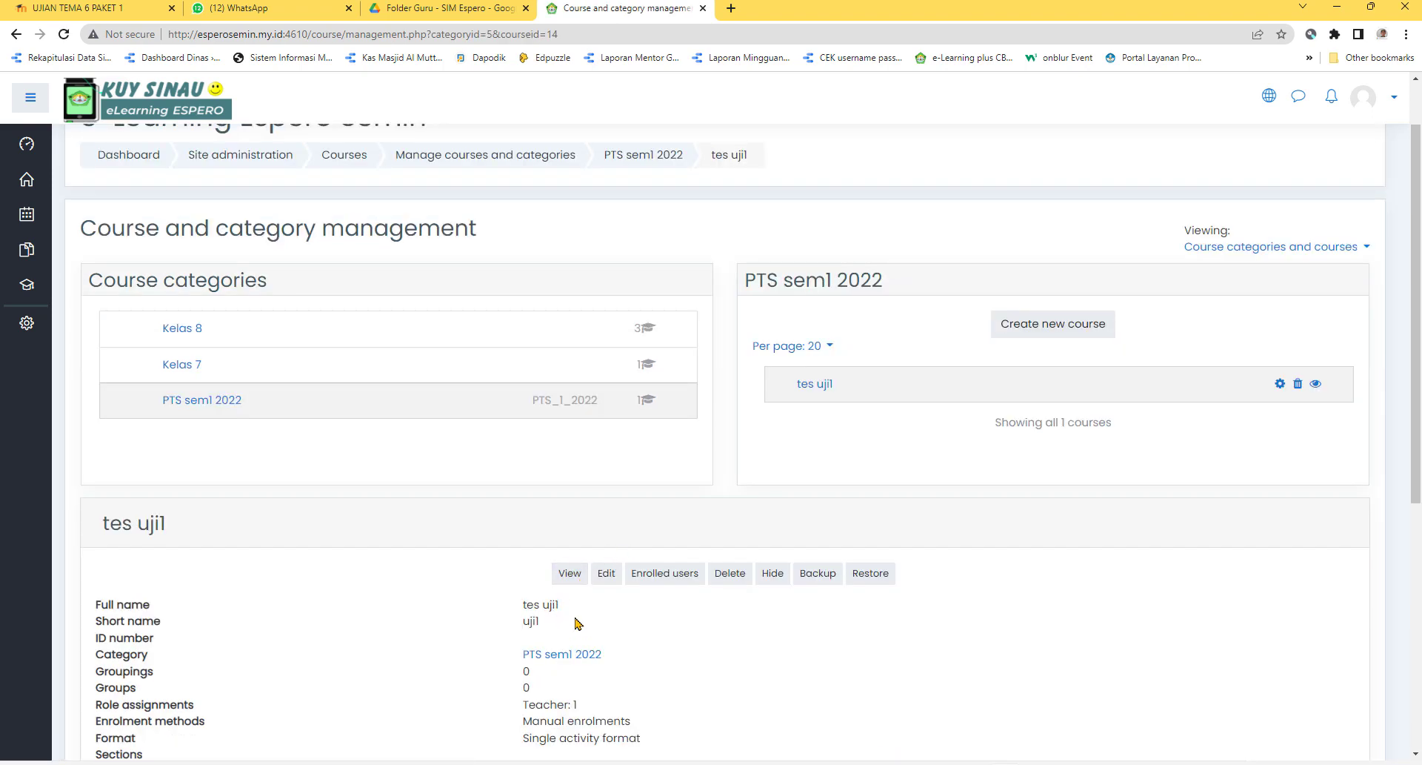
scroll(578, 624, "down", 2)
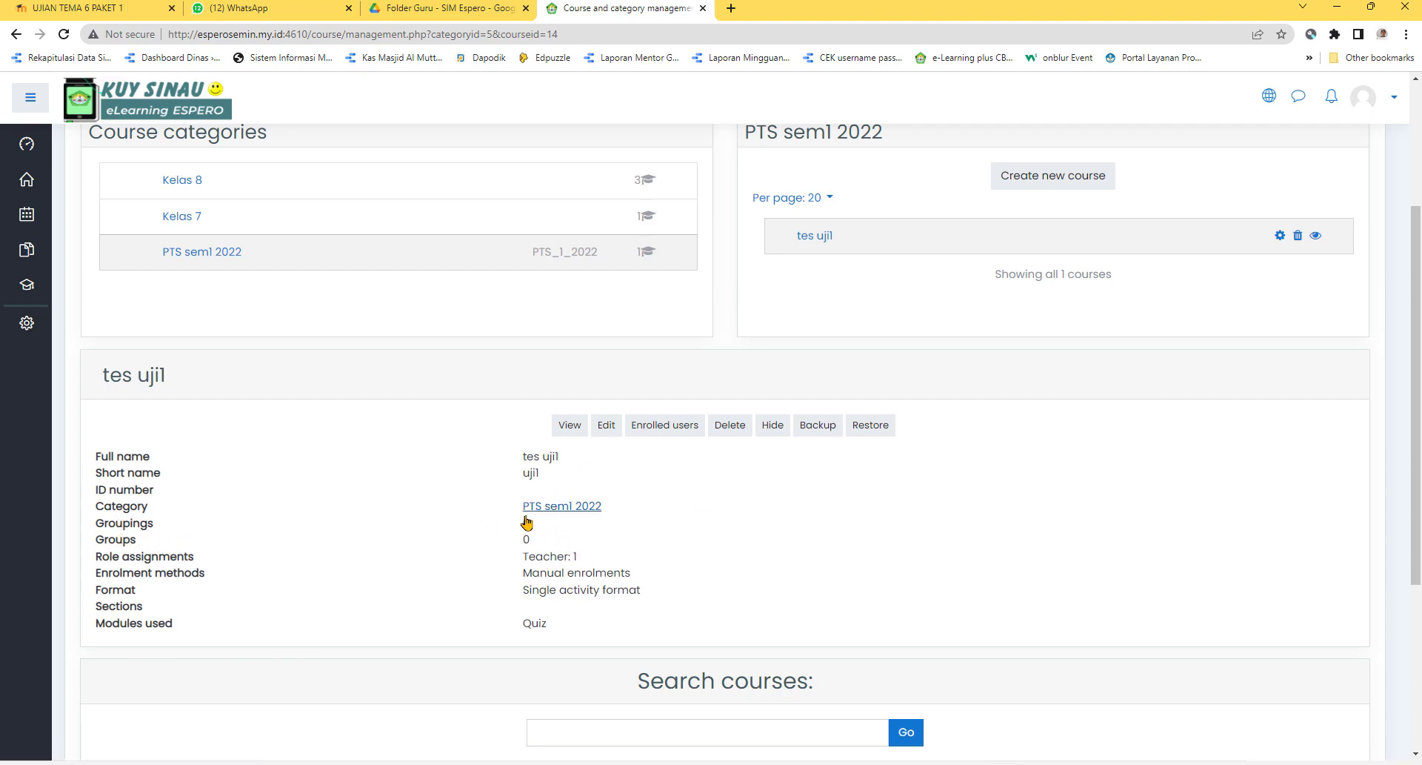
left_click_drag(122, 523, 541, 530)
left_click_drag(102, 556, 518, 533)
triple_click(583, 561)
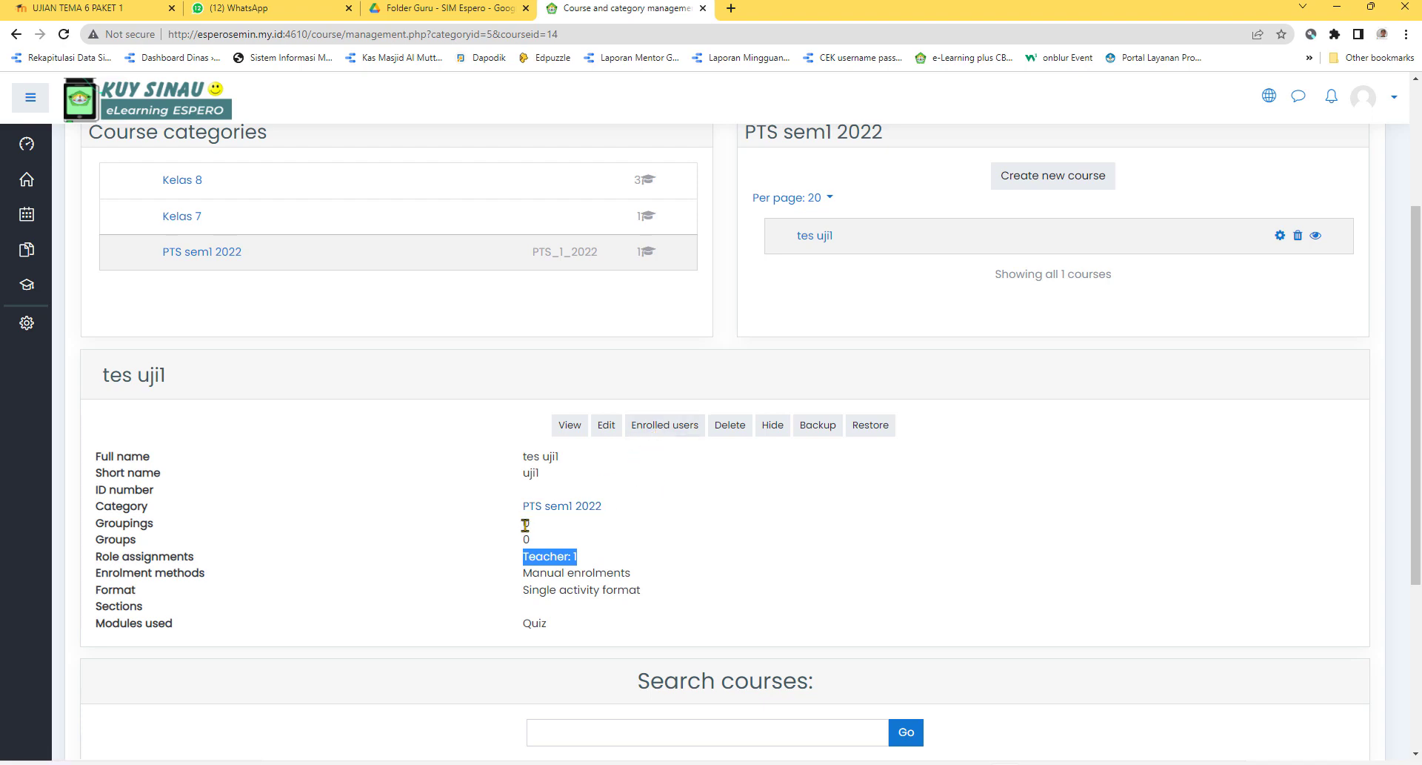
Enrol the cohort "siswa uji" in the course "tes uji1" with the Student role, without selecting any individual users.
left_click(668, 434)
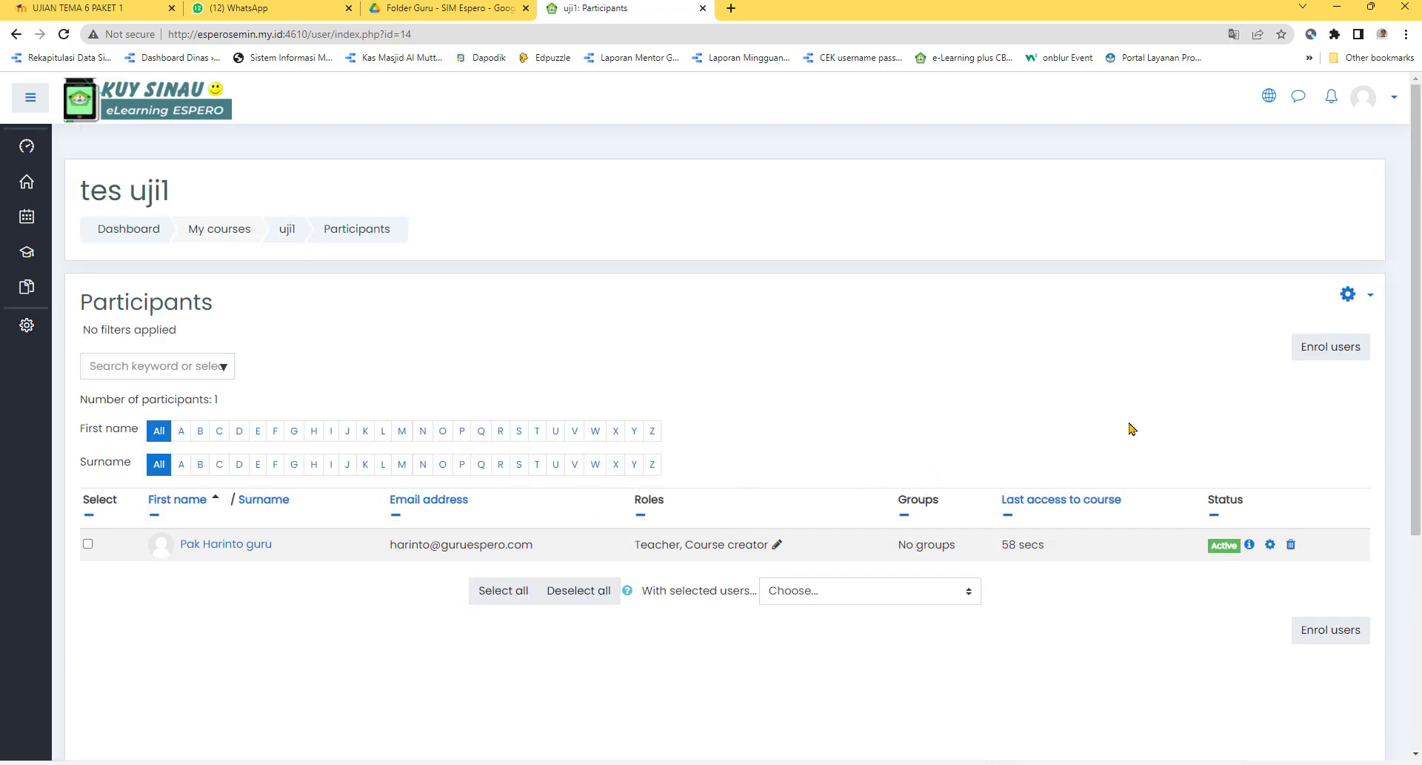
left_click(1314, 360)
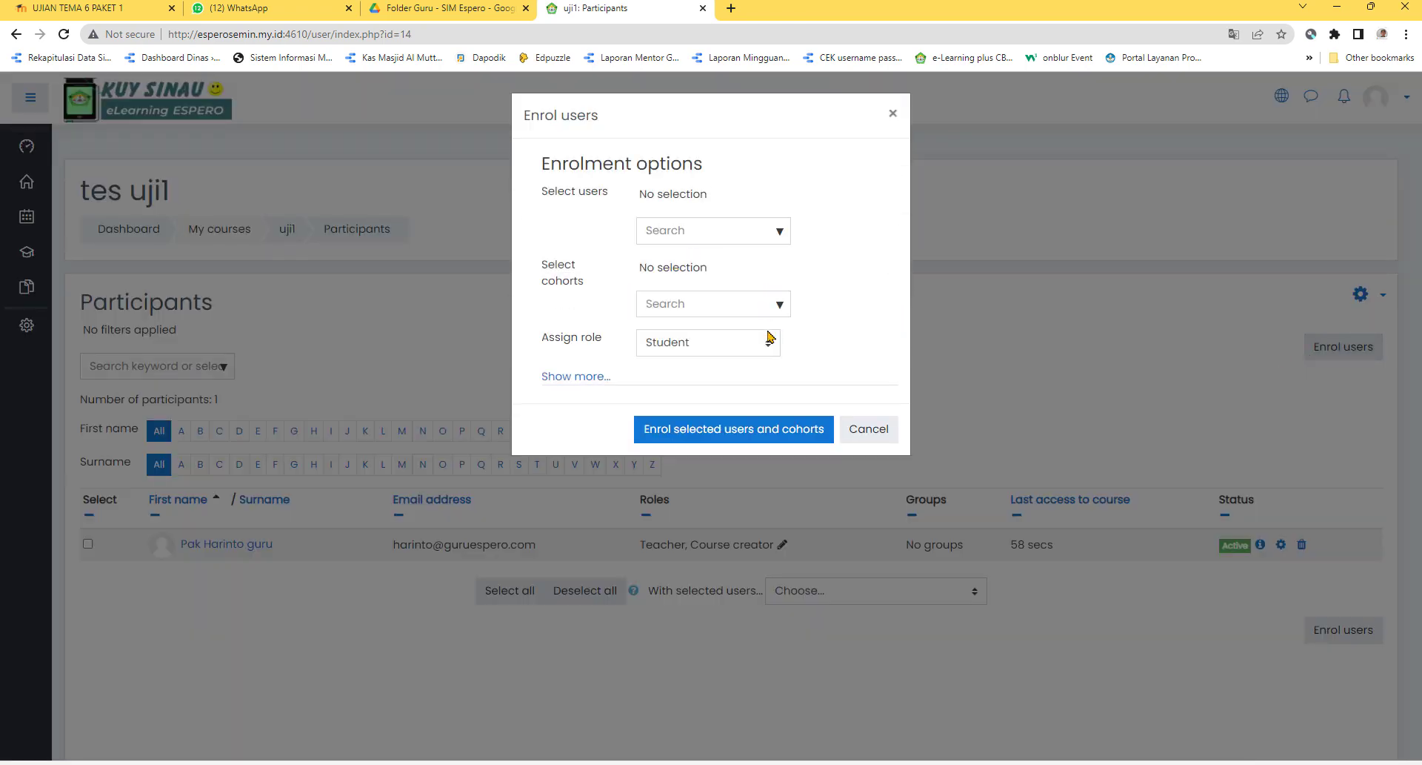
left_click(781, 307)
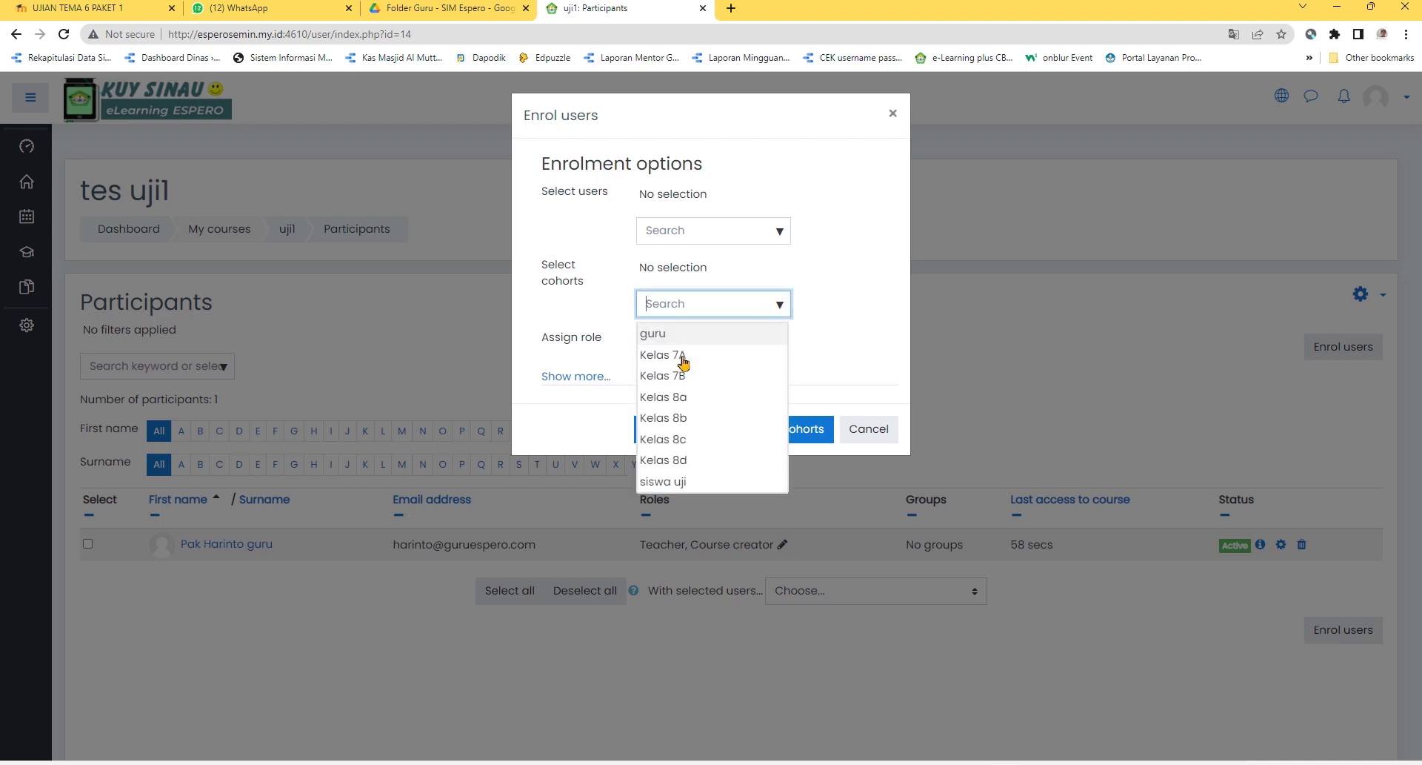
left_click(678, 483)
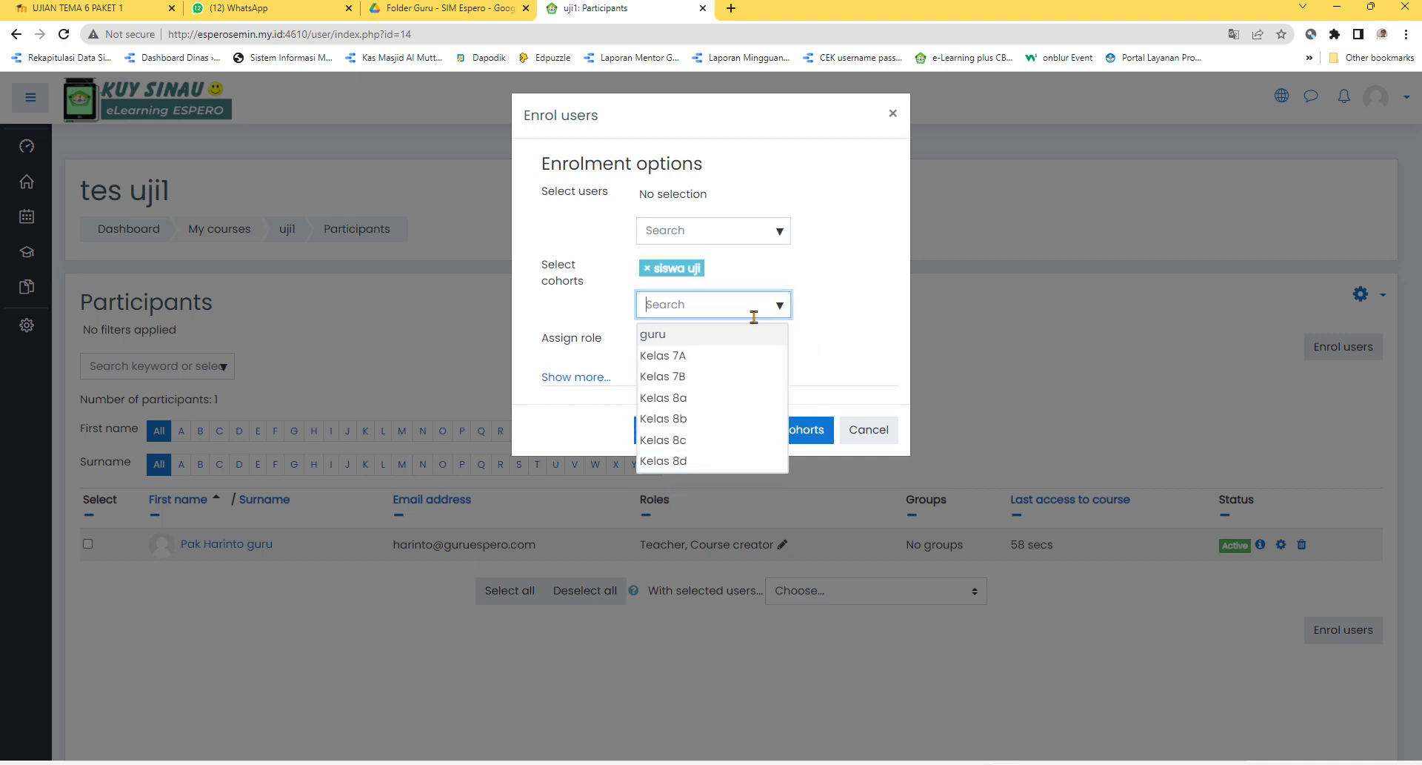
left_click(827, 264)
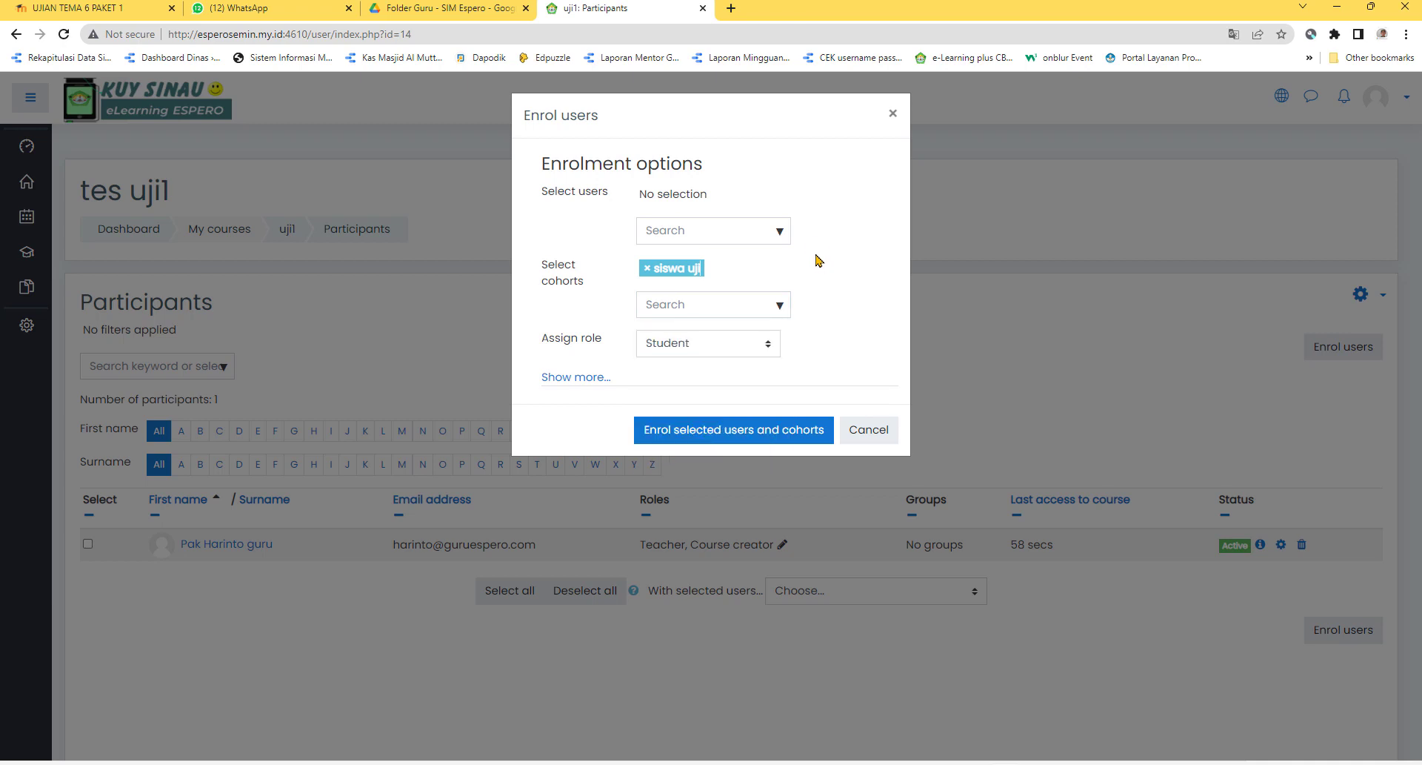
left_click(780, 232)
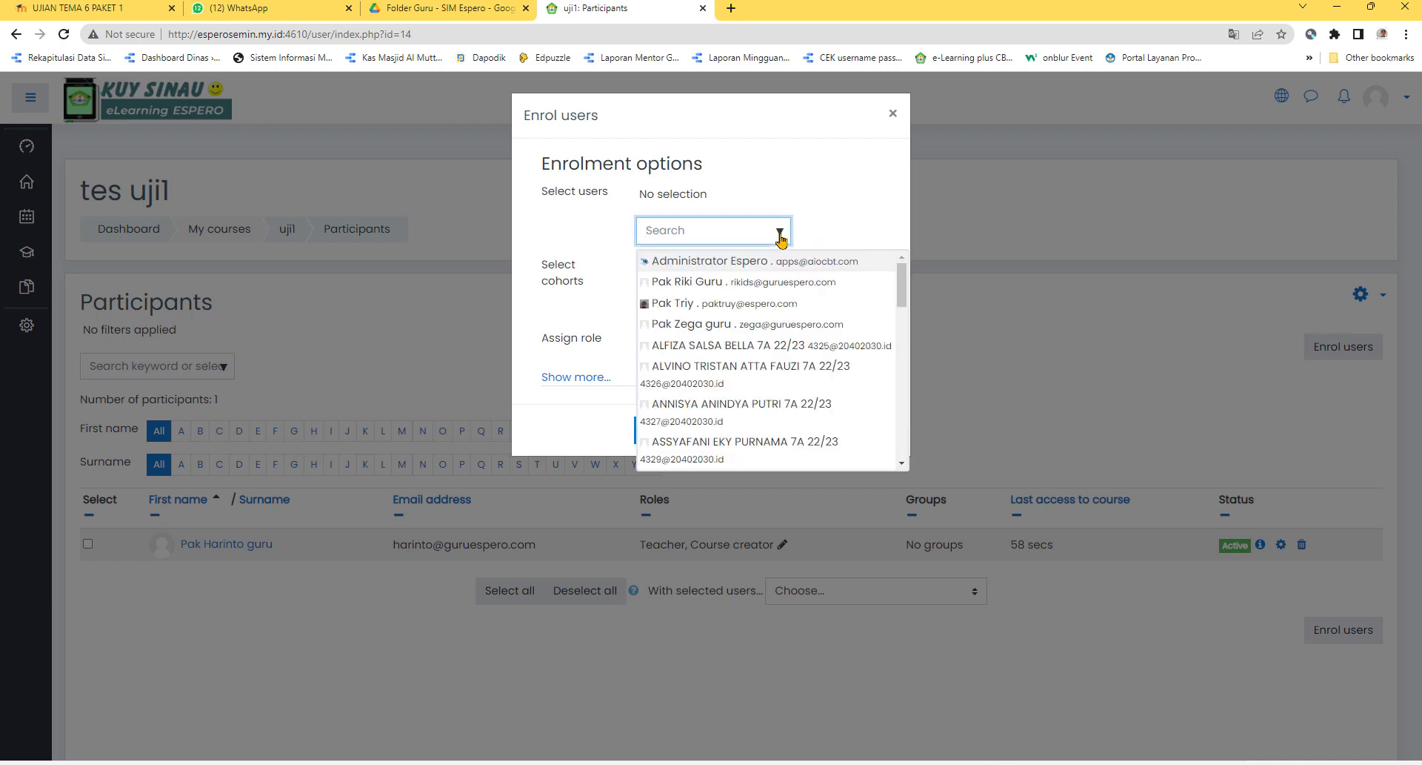
scroll(748, 327, "down", 5)
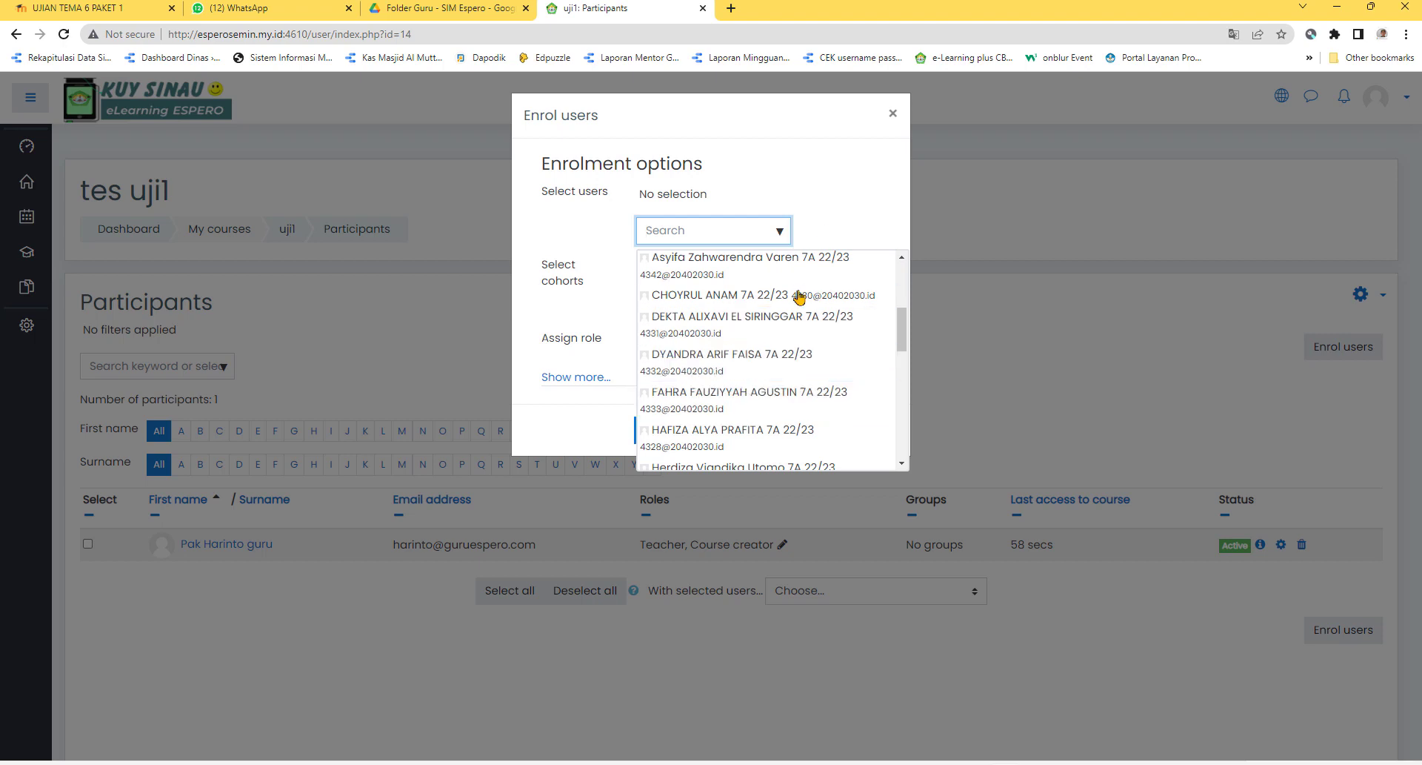
left_click(865, 187)
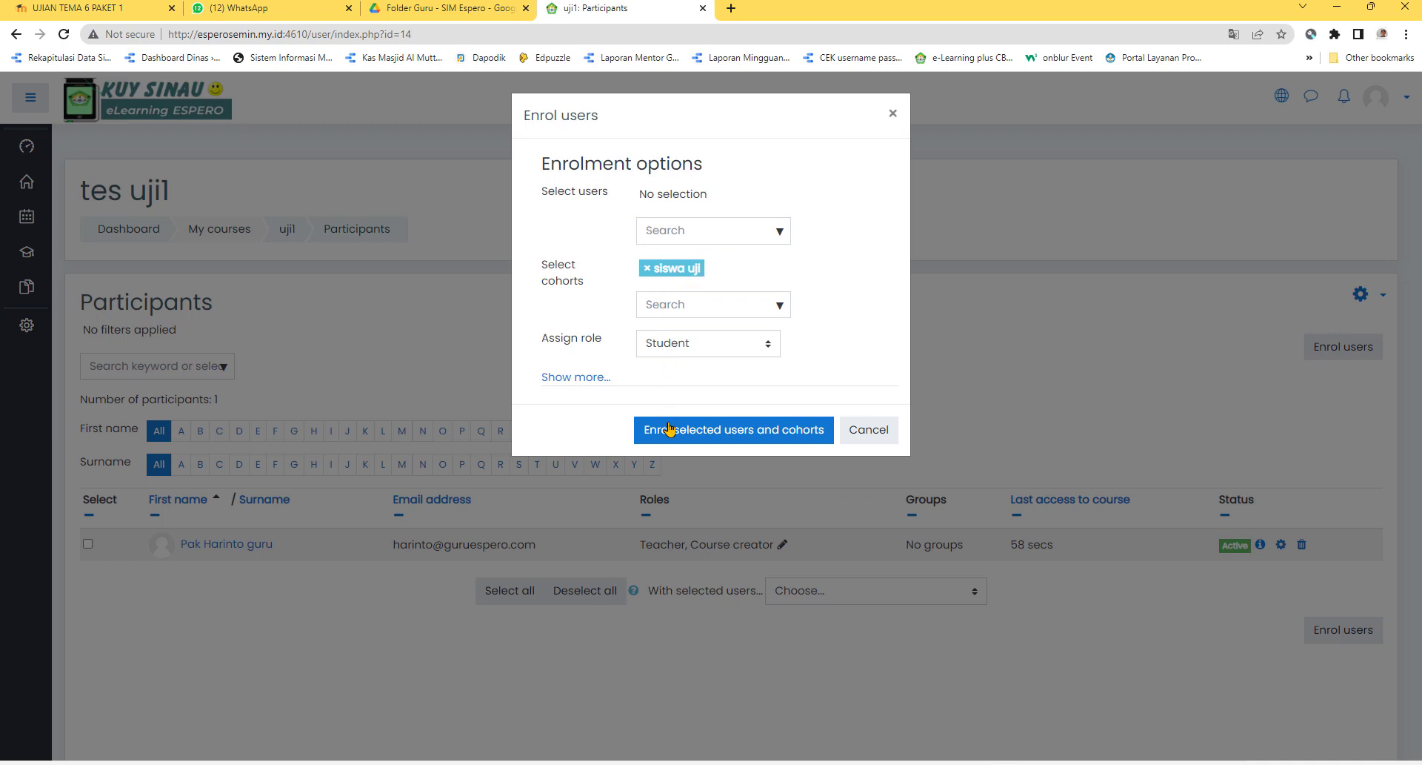
left_click(730, 441)
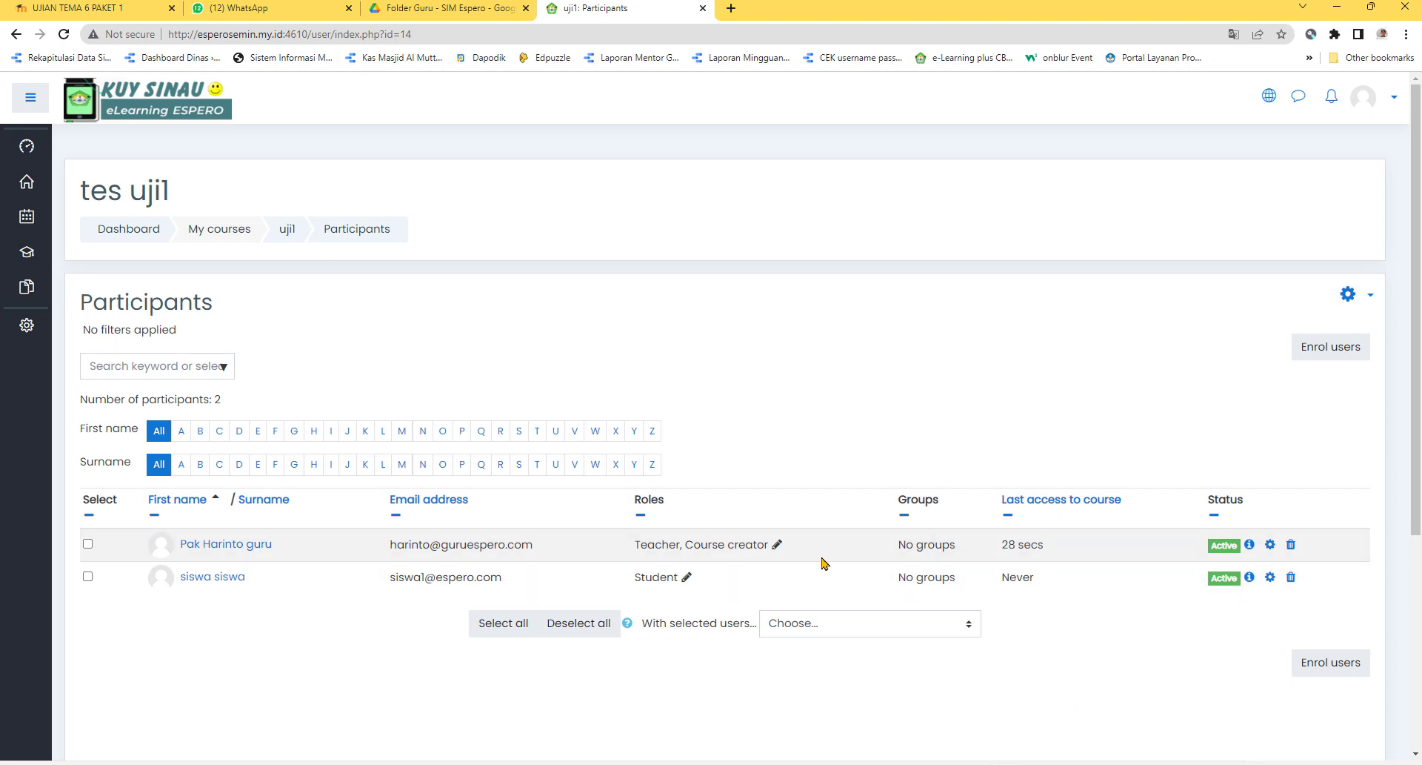
Return to the course's quiz "UJi coba" and start a timed preview attempt.
left_click(286, 234)
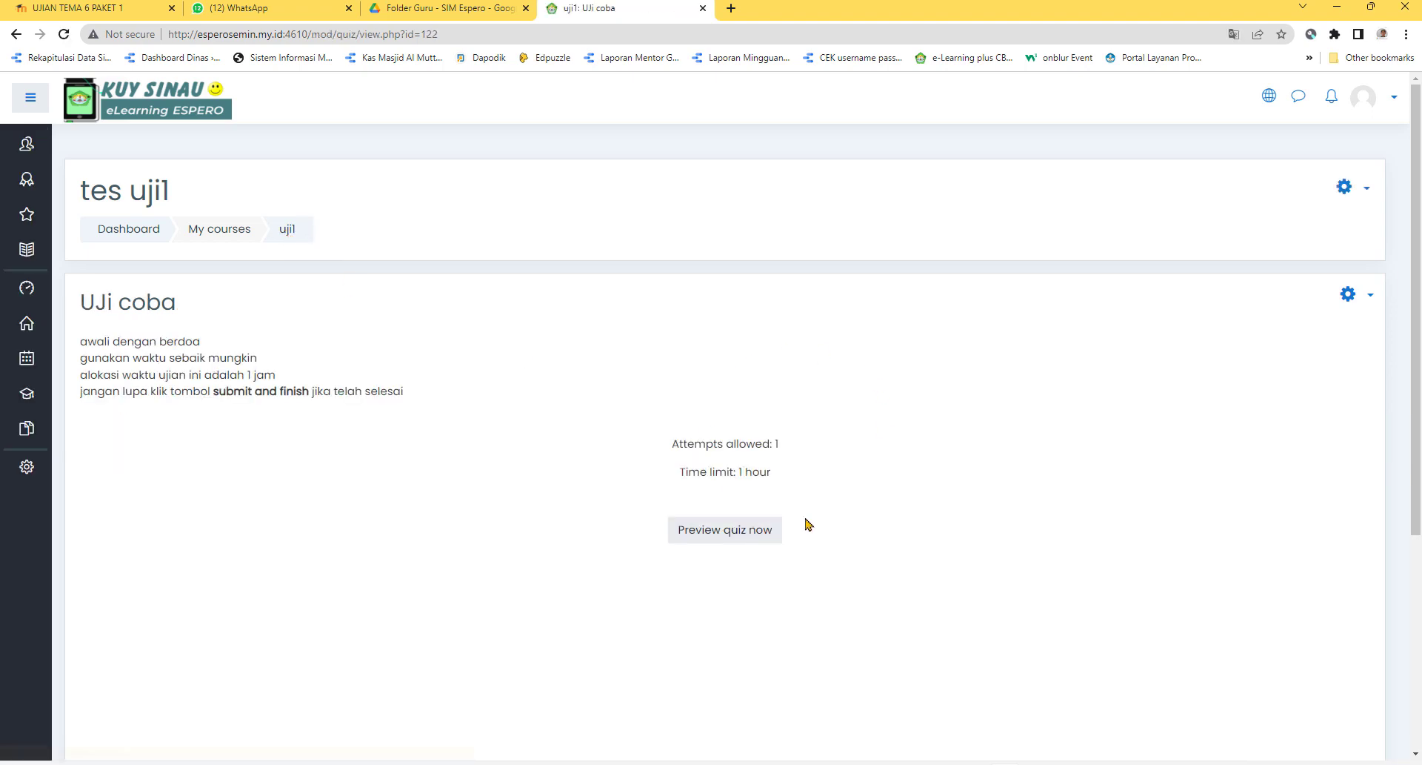
left_click(746, 532)
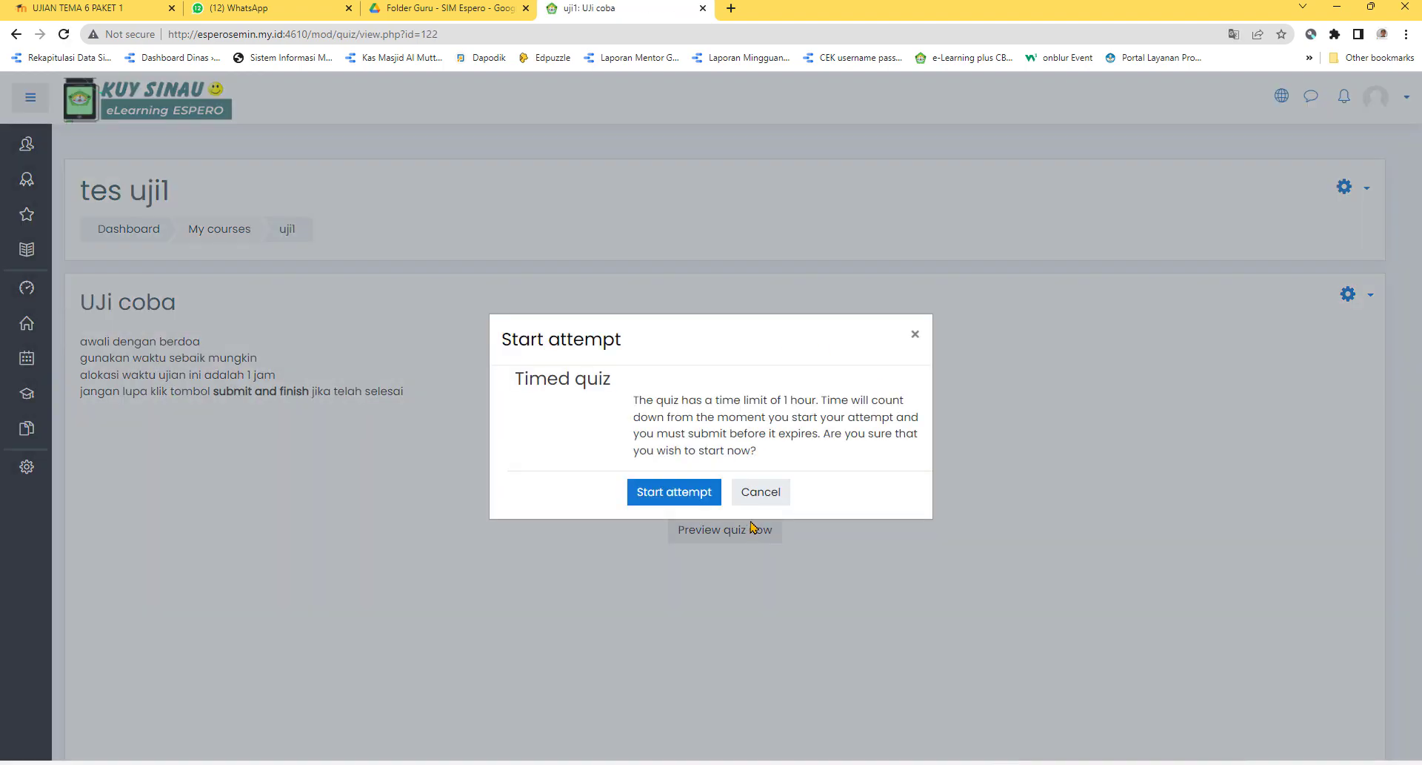
left_click(674, 493)
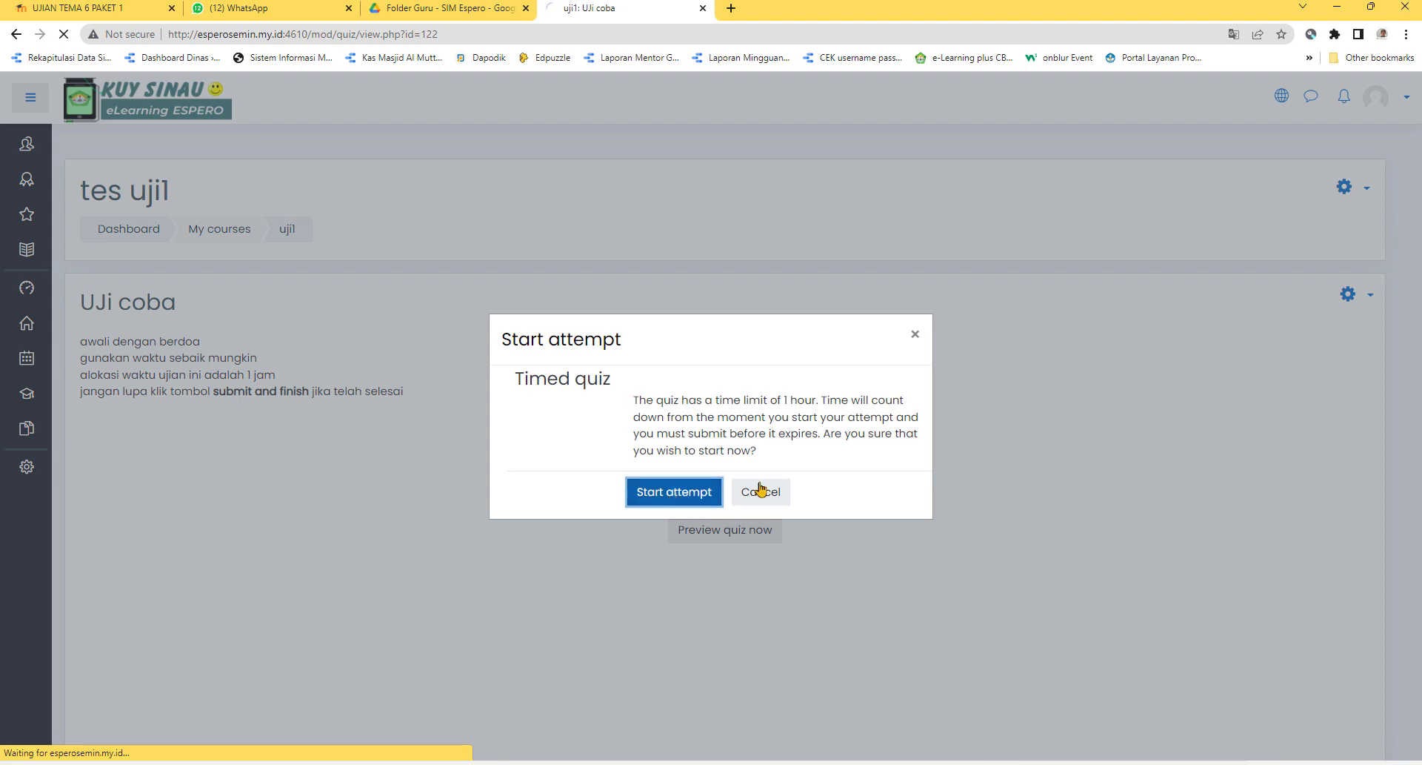